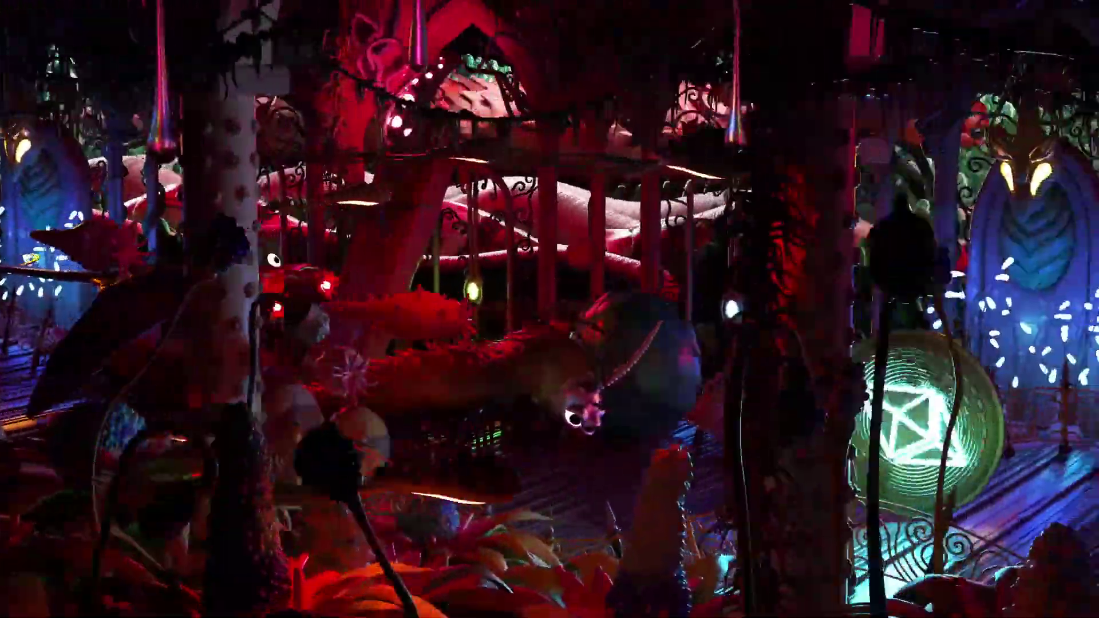
Play and pause the "CRYPTO BUGS - Road to Glory" animation to examine how the scene loops.
{"action": "mouse_move", "coordinate": [596, 400]}
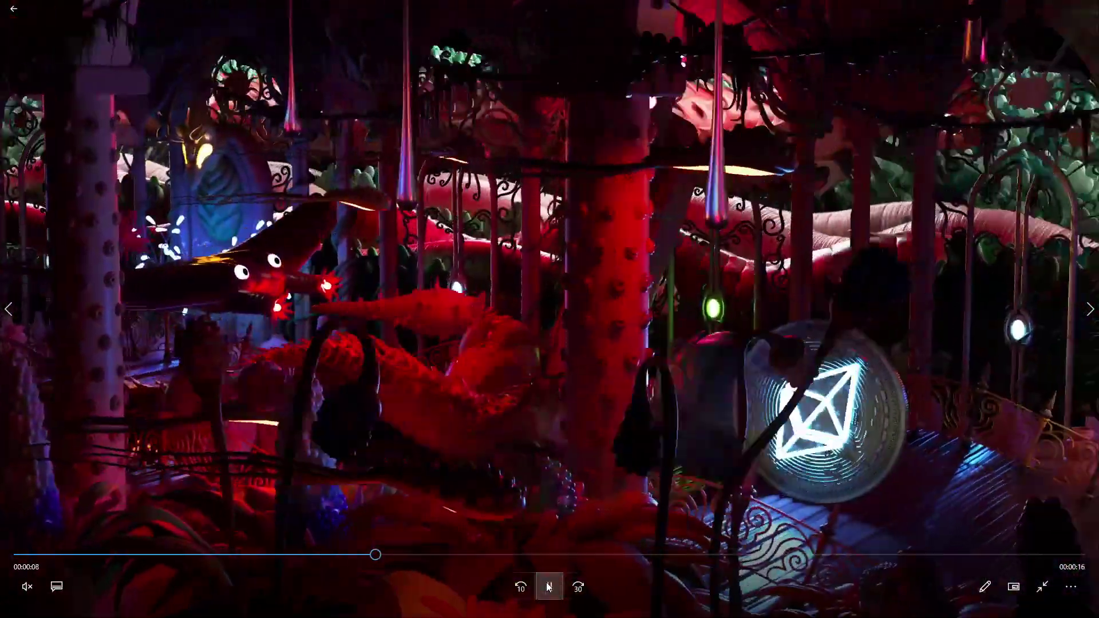
{"action": "left_click", "coordinate": [548, 587]}
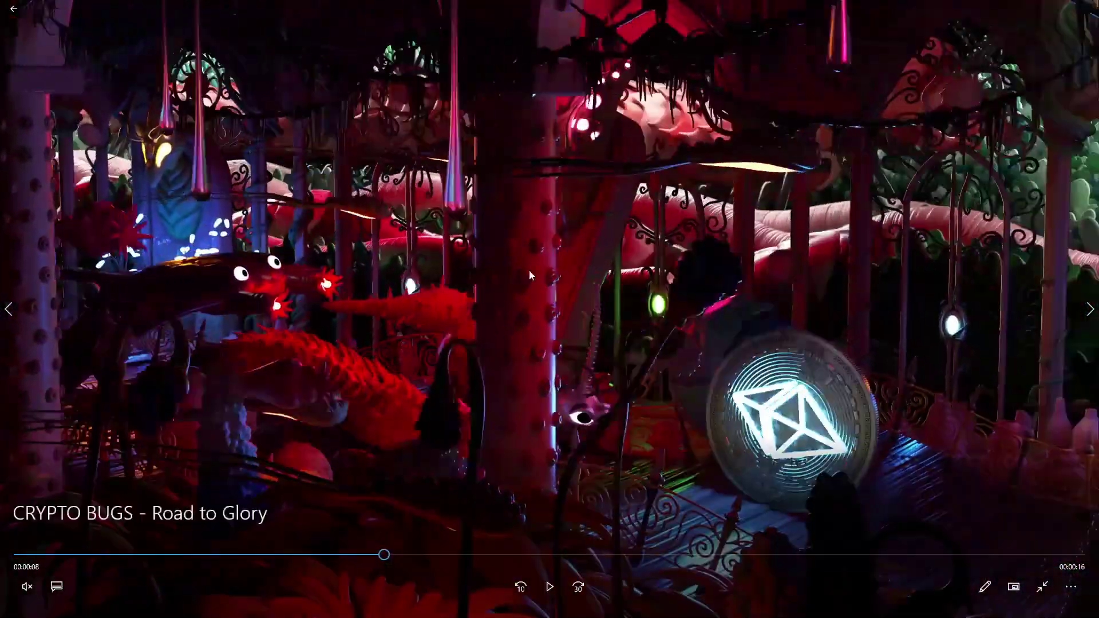
{"action": "left_click", "coordinate": [541, 584]}
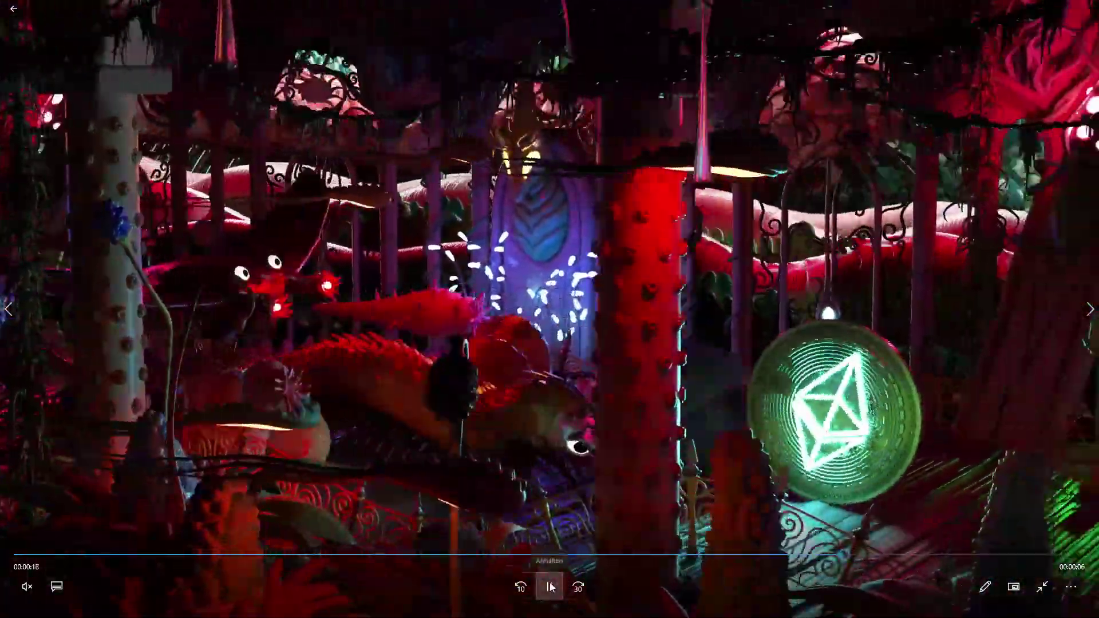
{"action": "left_click", "coordinate": [550, 587]}
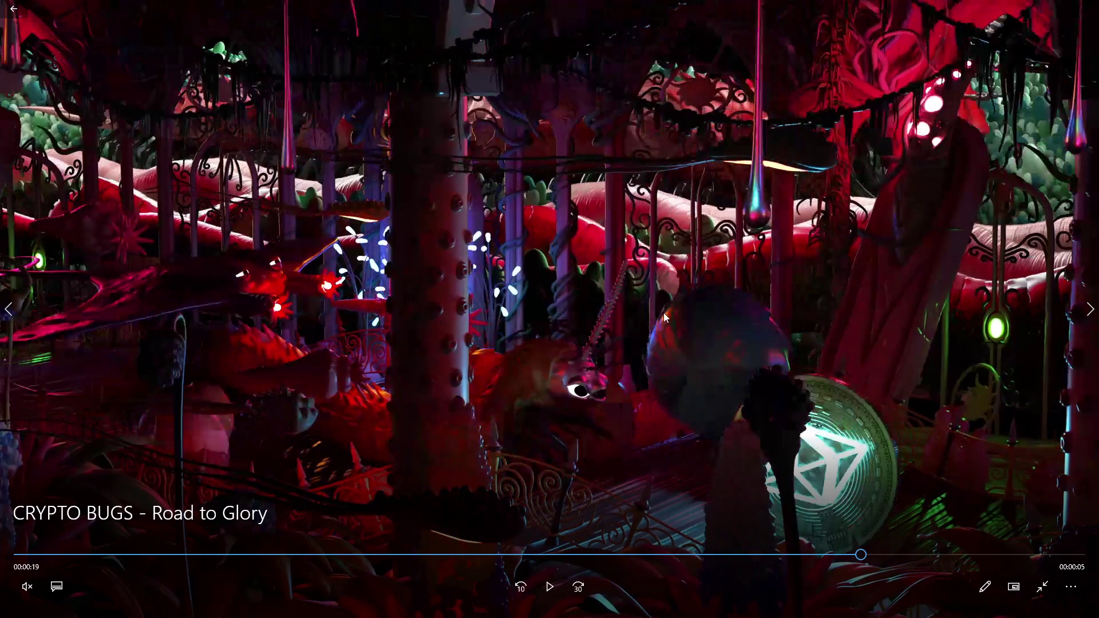
{"action": "left_click", "coordinate": [551, 588]}
{"action": "left_click", "coordinate": [551, 588]}
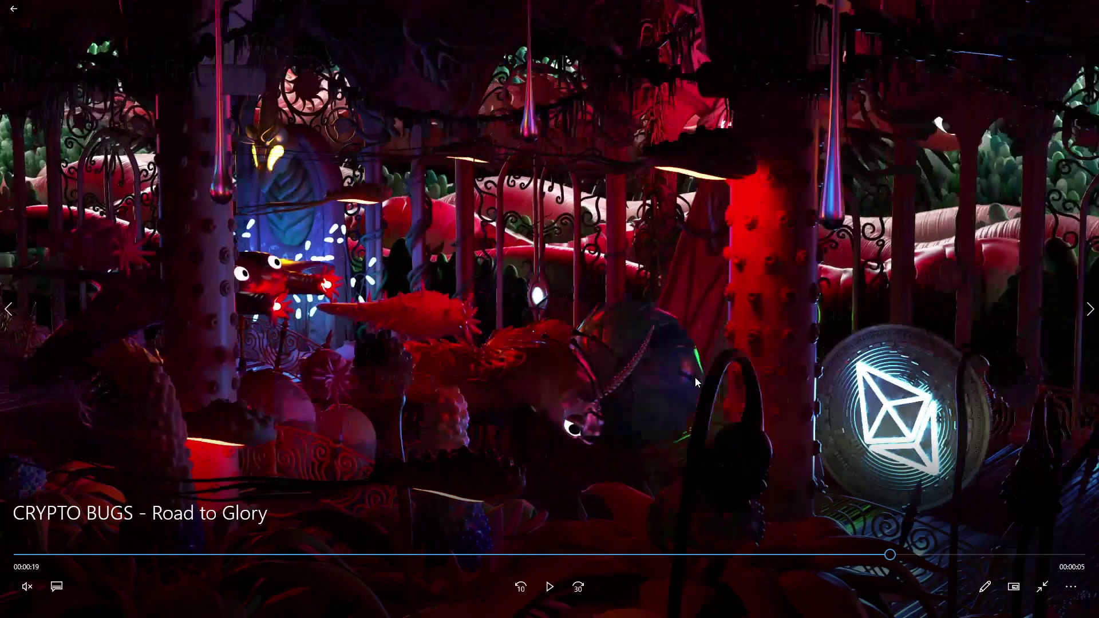
{"action": "left_click", "coordinate": [546, 587]}
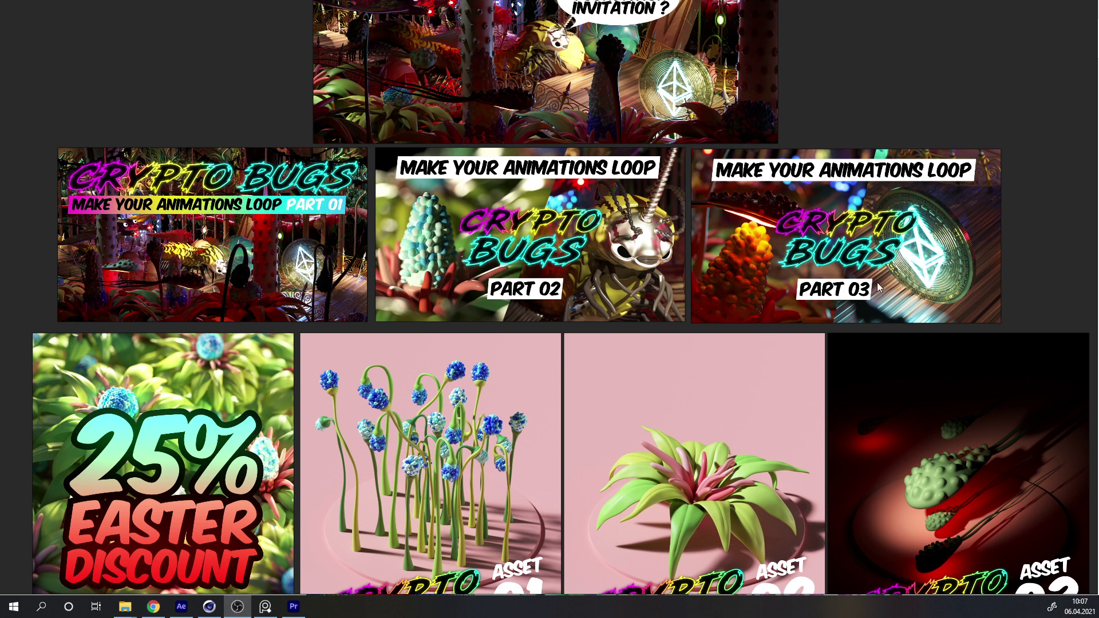
Look over the Crypto Bugs reference board and the creator's Patreon, Instagram and Twitter pages in the browser.
{"action": "middle_click_drag", "start_coordinate": [441, 293], "coordinate": [461, 194]}
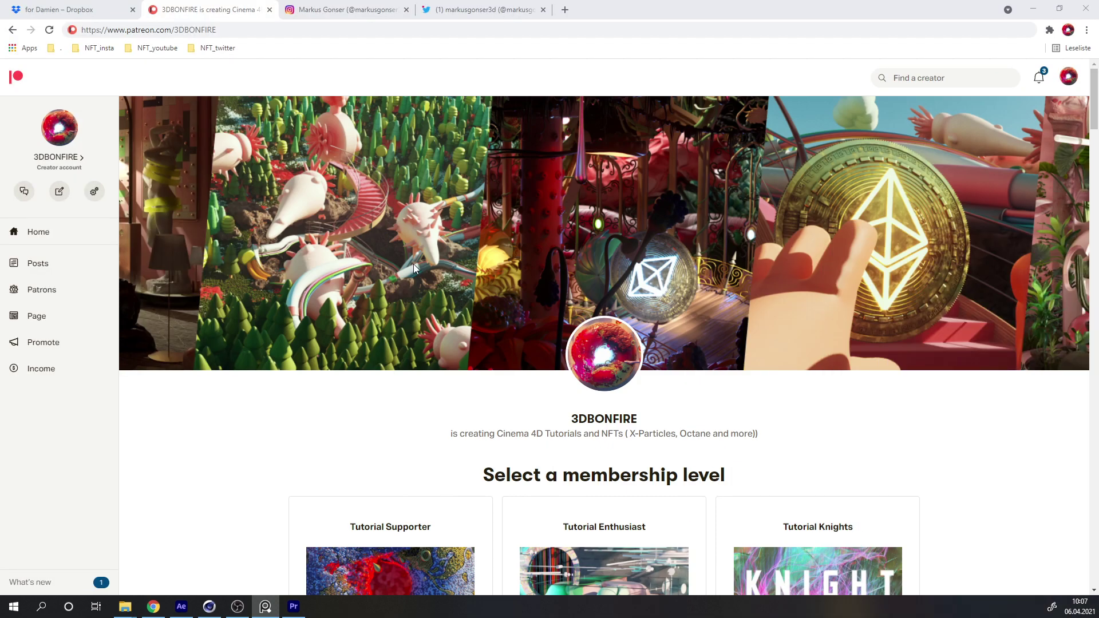
{"action": "left_click_drag", "start_coordinate": [216, 29], "coordinate": [179, 20]}
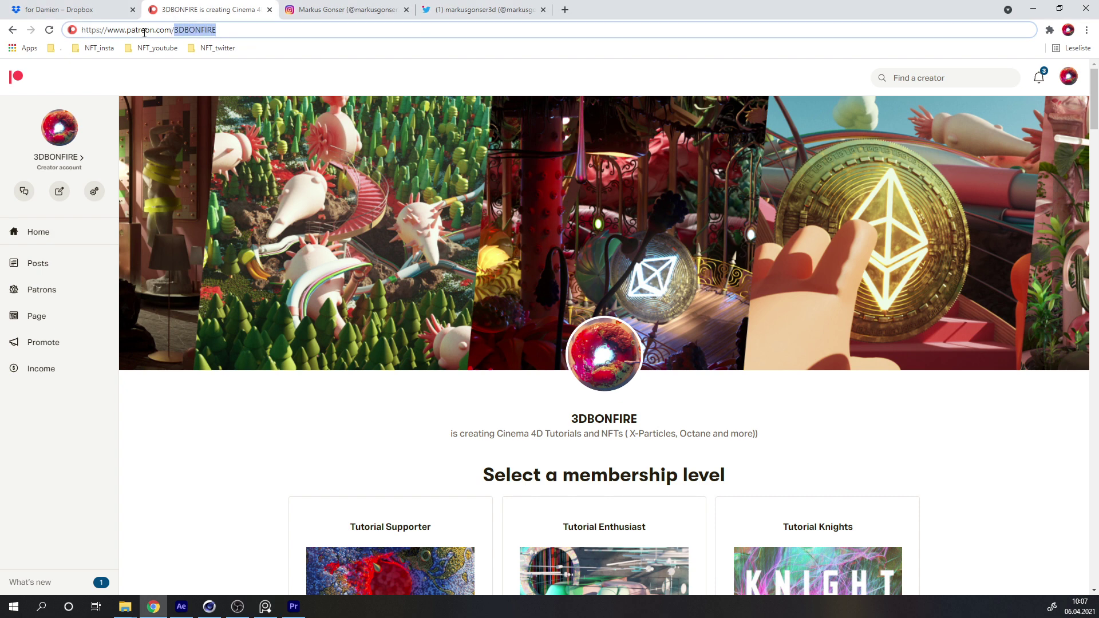
{"action": "left_click", "coordinate": [344, 10]}
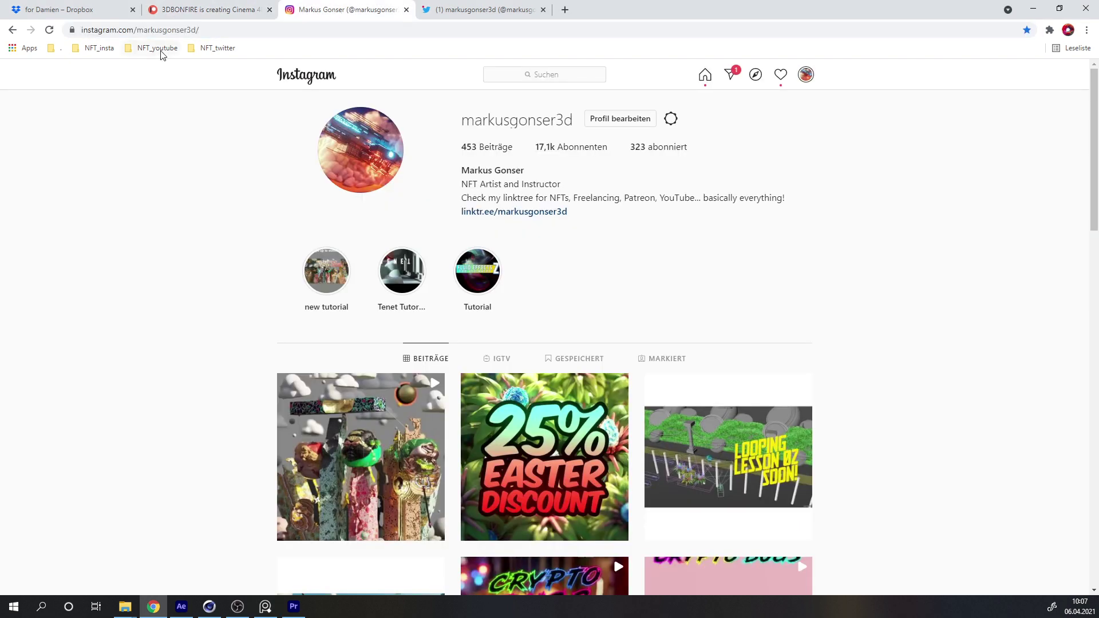
{"action": "left_click_drag", "start_coordinate": [137, 30], "coordinate": [189, 27]}
{"action": "key", "text": "ctrl+Tab"}
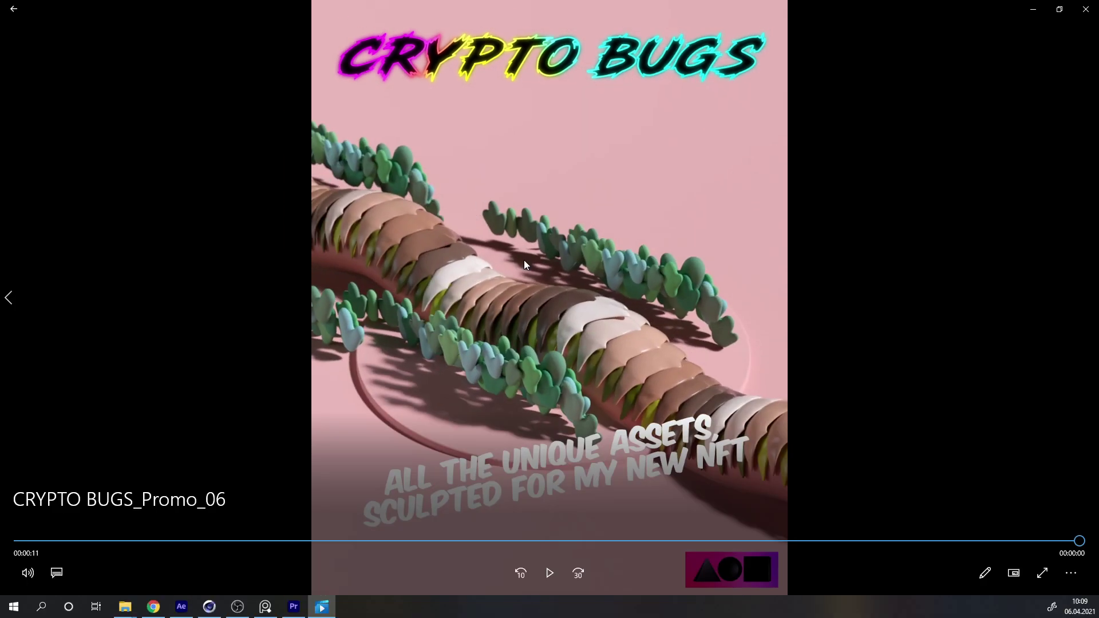
Scrub through the CRYPTO BUGS_Promo_06 video to view the asset previews.
{"action": "left_click", "coordinate": [555, 540]}
{"action": "left_click_drag", "start_coordinate": [554, 541], "coordinate": [573, 517]}
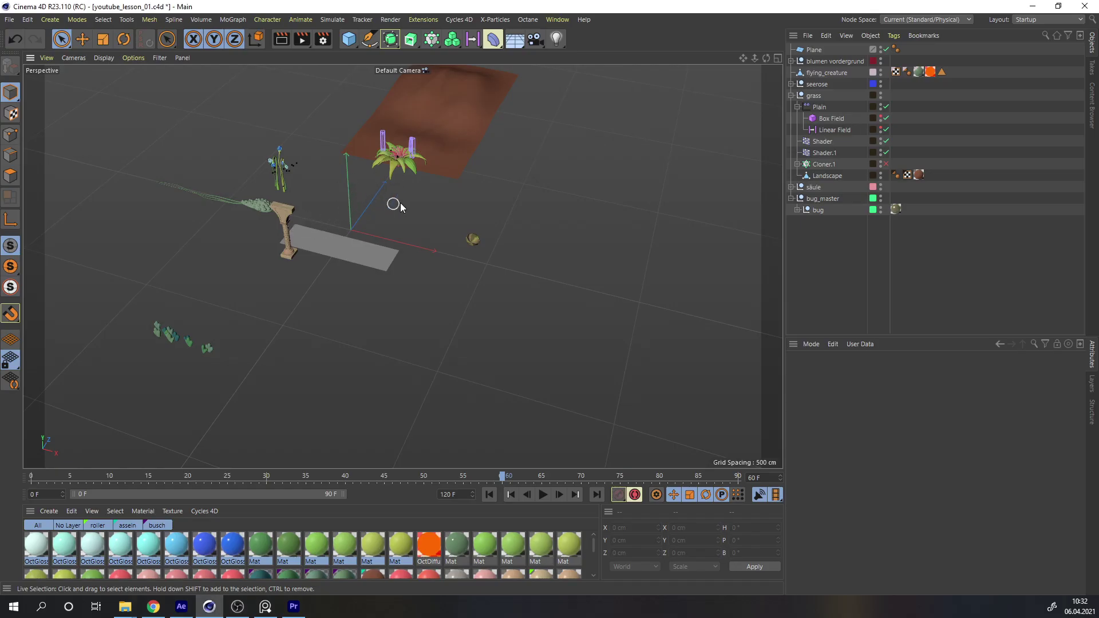
Examine the assets laid out in the Cinema 4D scene, ending with a close view of the rolled-up bug.
{"action": "left_click_drag", "start_coordinate": [308, 196], "coordinate": [295, 237], "text": "alt"}
{"action": "right_click_drag", "start_coordinate": [295, 236], "coordinate": [349, 223], "text": "alt"}
{"action": "middle_click_drag", "start_coordinate": [401, 237], "coordinate": [366, 275], "text": "alt"}
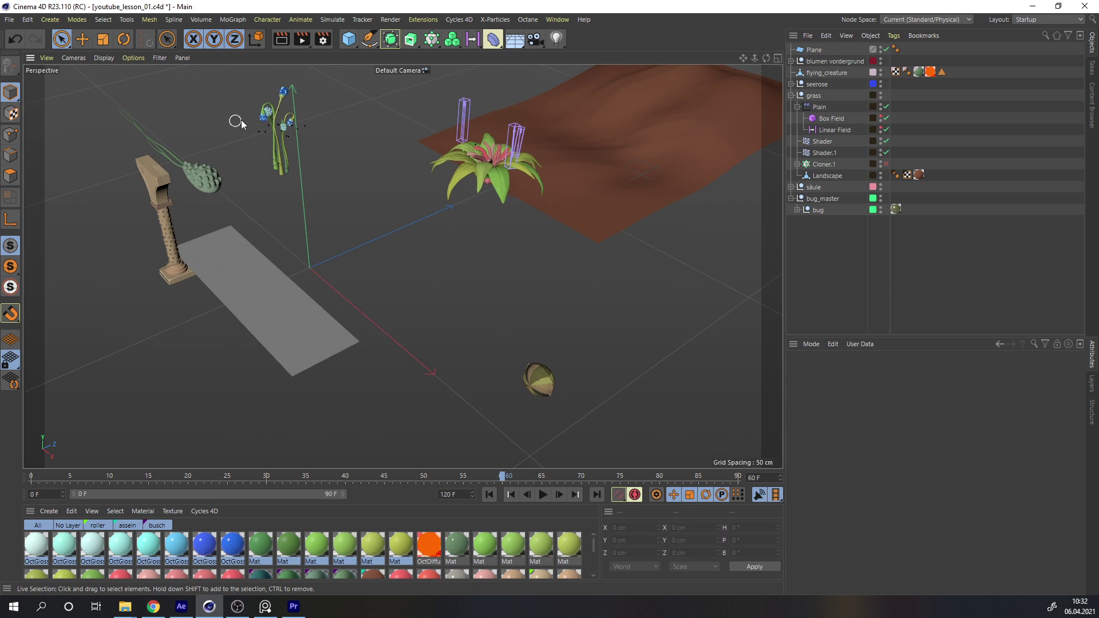
{"action": "left_click_drag", "start_coordinate": [285, 146], "coordinate": [446, 212], "text": "alt"}
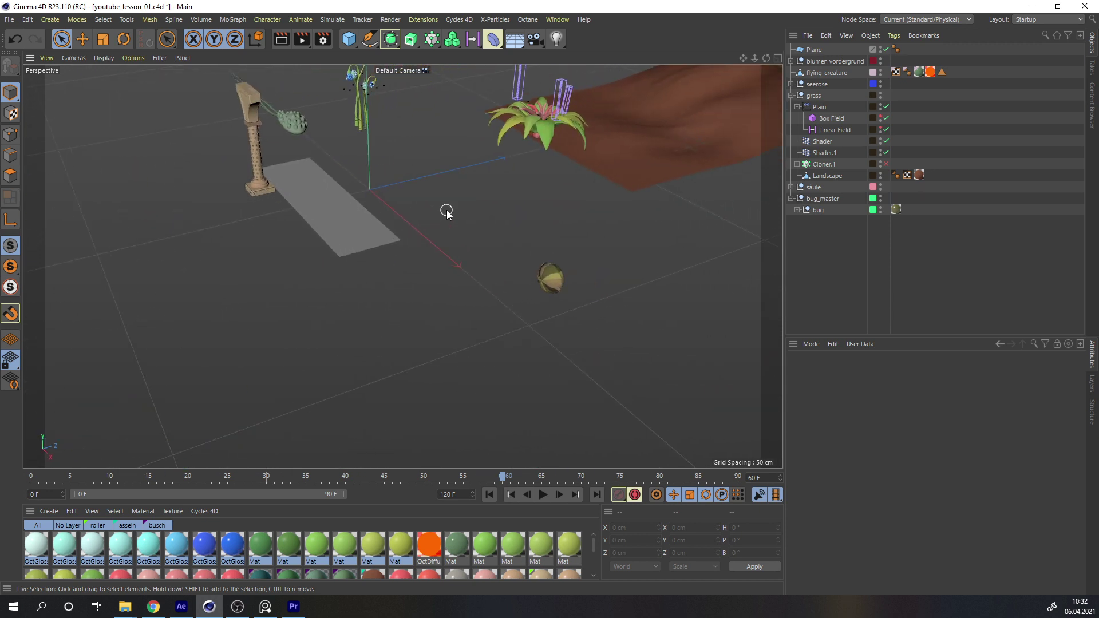
{"action": "right_click_drag", "start_coordinate": [543, 279], "coordinate": [586, 267], "text": "alt"}
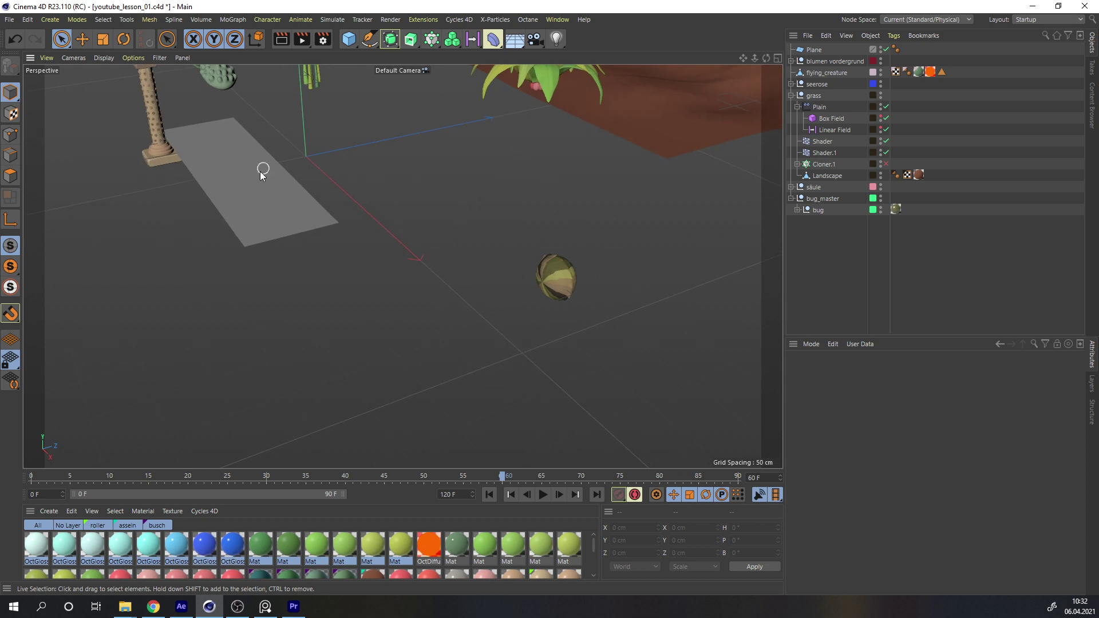
{"action": "left_click_drag", "start_coordinate": [250, 183], "coordinate": [328, 189], "text": "alt"}
{"action": "right_click_drag", "start_coordinate": [564, 170], "coordinate": [661, 130], "text": "alt"}
{"action": "middle_click_drag", "start_coordinate": [578, 187], "coordinate": [517, 218], "text": "alt"}
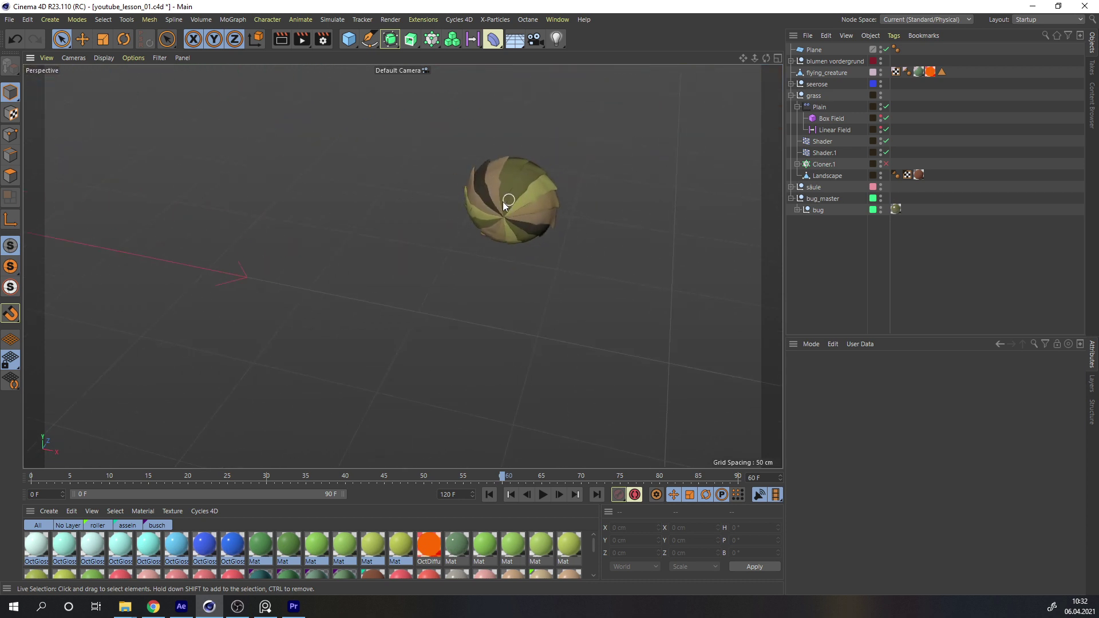
{"action": "scroll", "coordinate": [520, 196], "scroll_direction": "up", "scroll_amount": 3}
Inspect the bug's mesh in Gouraud Shading (Lines), then return the viewport to plain Gouraud Shading.
{"action": "left_click", "coordinate": [104, 58]}
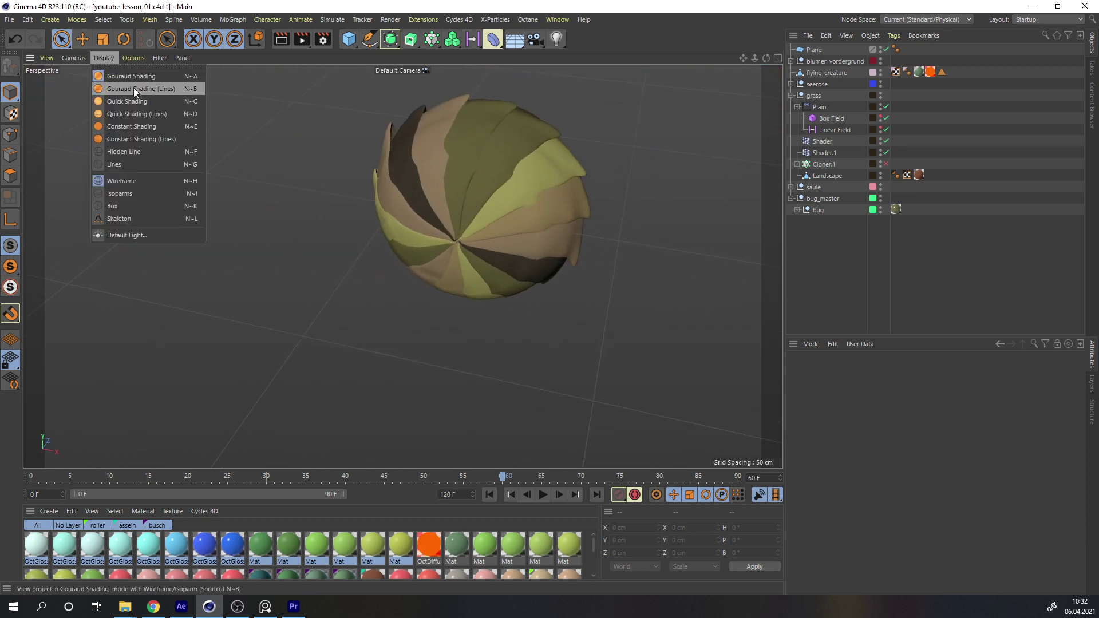
{"action": "left_click", "coordinate": [133, 87]}
{"action": "left_click_drag", "start_coordinate": [499, 165], "coordinate": [549, 172], "text": "alt"}
{"action": "left_click", "coordinate": [106, 59]}
{"action": "left_click", "coordinate": [123, 76]}
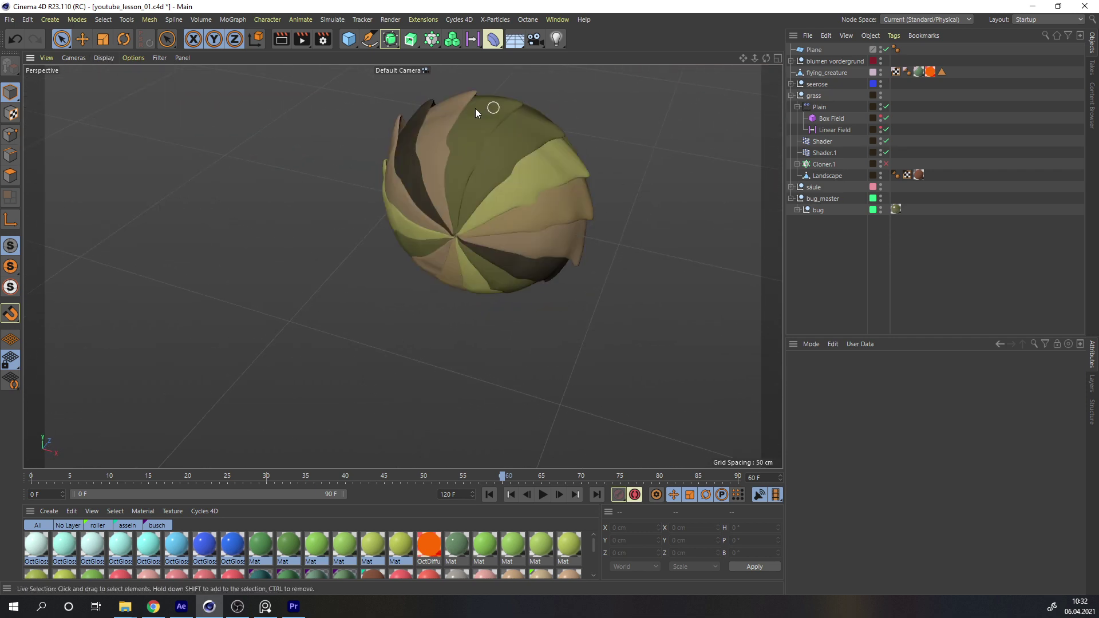
{"action": "scroll", "coordinate": [515, 173], "scroll_direction": "down", "scroll_amount": 2}
{"action": "scroll", "coordinate": [492, 183], "scroll_direction": "up", "scroll_amount": 1}
Add a cylinder about 33 cm high, place it at about 261 cm on X and pitch it 90°.
{"action": "left_click_drag", "start_coordinate": [352, 41], "coordinate": [565, 96]}
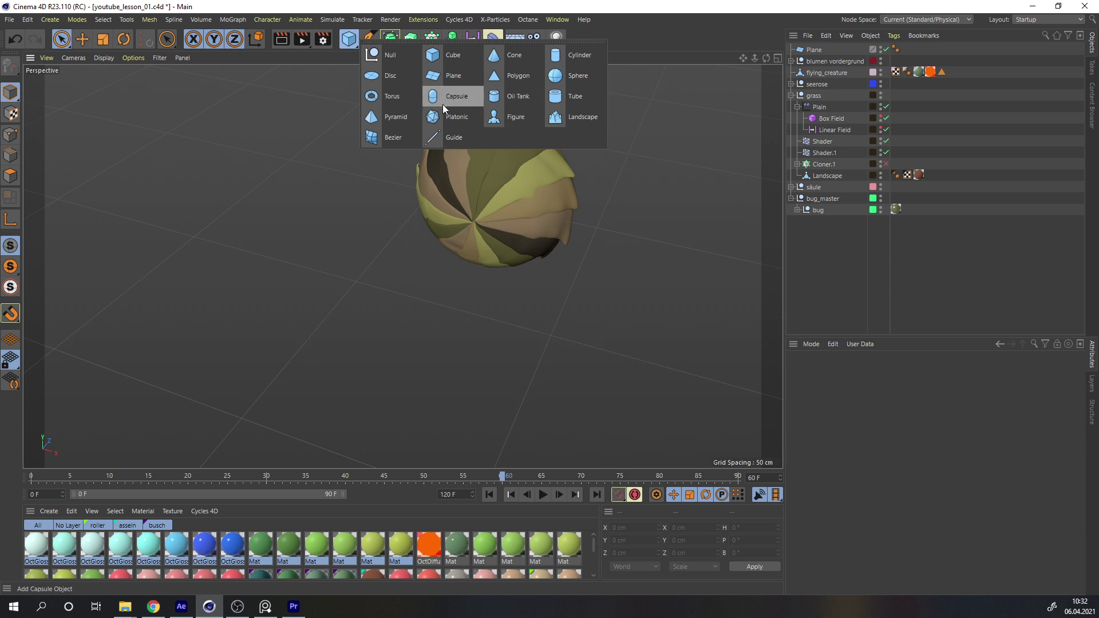
{"action": "left_click", "coordinate": [575, 55]}
{"action": "left_click_drag", "start_coordinate": [534, 139], "coordinate": [399, 174], "text": "alt"}
{"action": "left_click_drag", "start_coordinate": [462, 197], "coordinate": [573, 207]}
{"action": "scroll", "coordinate": [532, 189], "scroll_direction": "up", "scroll_amount": 2}
{"action": "key", "text": "r"}
{"action": "left_click_drag", "start_coordinate": [492, 184], "coordinate": [489, 211]}
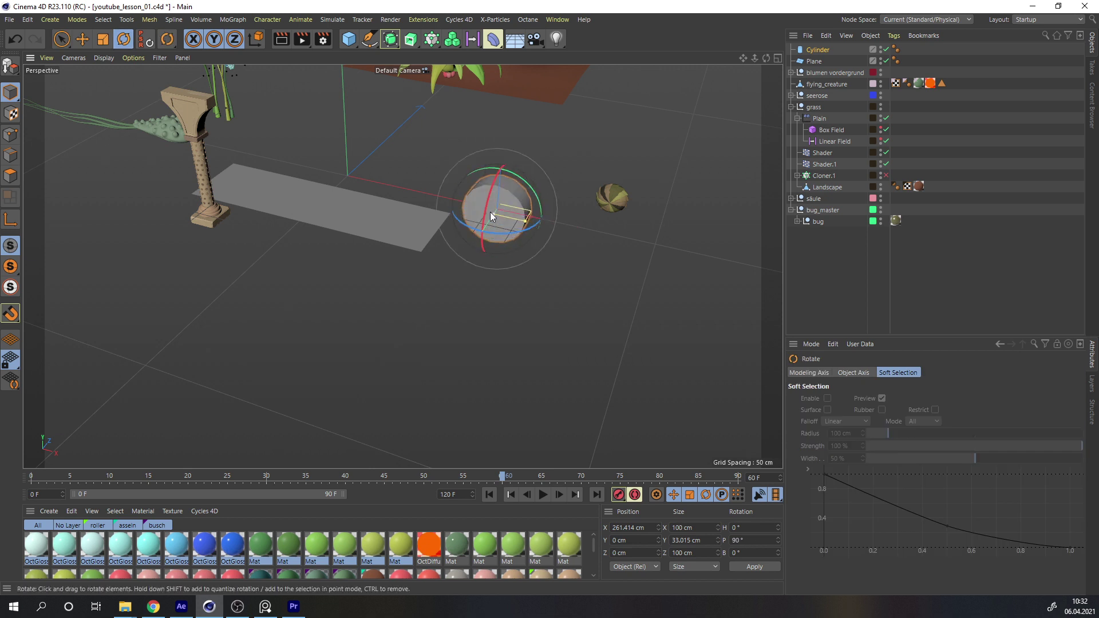
Fillet the cylinder's caps with 7 segments and a radius of about 16.5 cm.
{"action": "scroll", "coordinate": [562, 194], "scroll_direction": "up", "scroll_amount": 2}
{"action": "mouse_move", "coordinate": [561, 193]}
{"action": "left_mouse_down", "text": "alt"}
{"action": "mouse_move", "coordinate": [523, 179]}
{"action": "mouse_move", "coordinate": [407, 179]}
{"action": "mouse_move", "coordinate": [545, 179]}
{"action": "left_mouse_up", "text": "alt"}
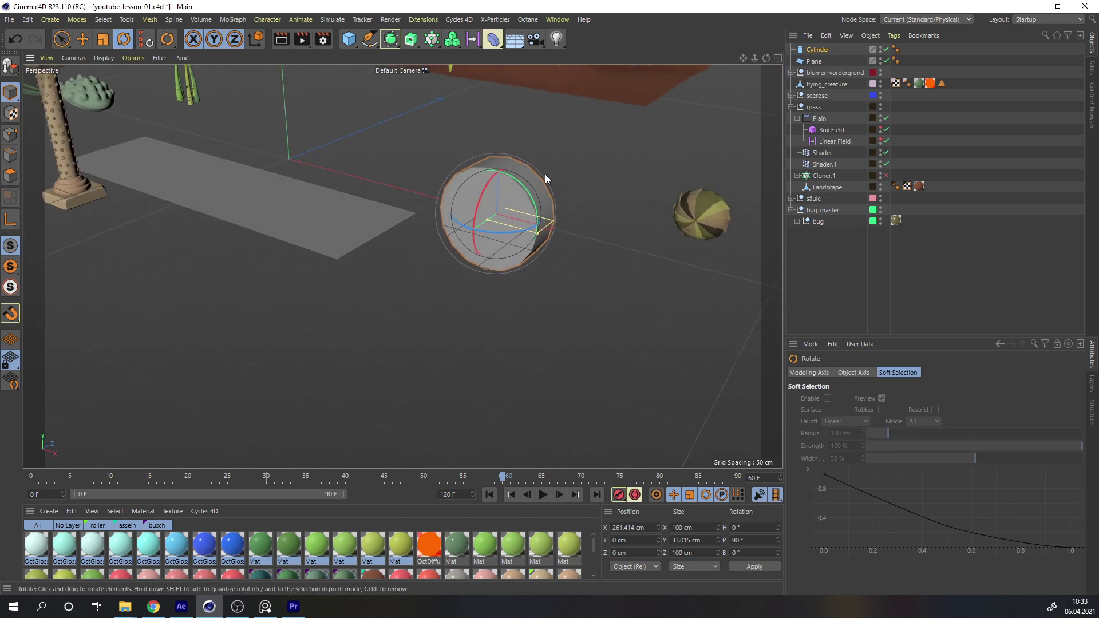
{"action": "left_click_drag", "start_coordinate": [475, 209], "coordinate": [493, 201], "text": "alt"}
{"action": "left_click", "coordinate": [818, 51]}
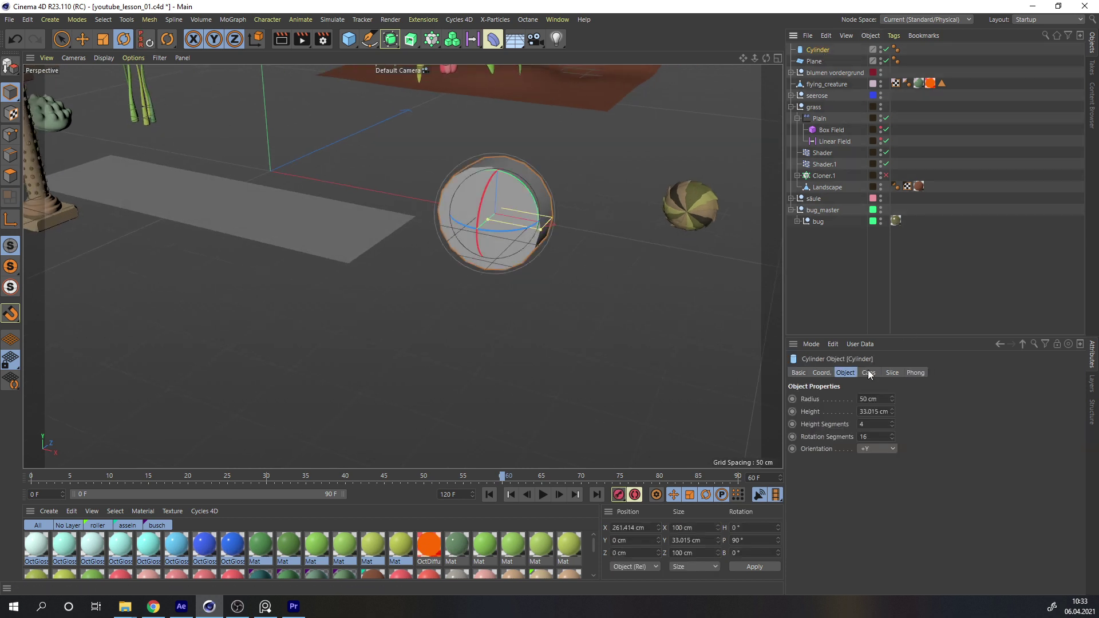
{"action": "left_click", "coordinate": [825, 374]}
{"action": "left_click", "coordinate": [843, 374]}
{"action": "left_click", "coordinate": [868, 373]}
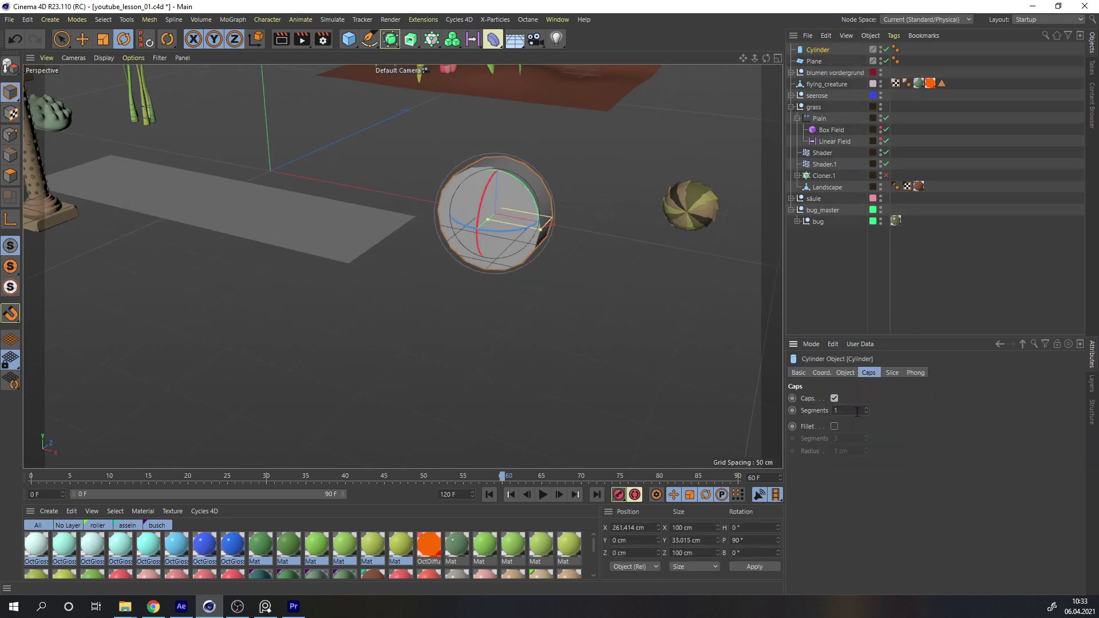
{"action": "left_click", "coordinate": [834, 426]}
{"action": "left_click_drag", "start_coordinate": [867, 448], "coordinate": [868, 445]}
{"action": "left_click_drag", "start_coordinate": [481, 198], "coordinate": [395, 198], "text": "alt"}
{"action": "left_click_drag", "start_coordinate": [509, 211], "coordinate": [640, 211], "text": "alt"}
{"action": "scroll", "coordinate": [437, 221], "scroll_direction": "down", "scroll_amount": 2}
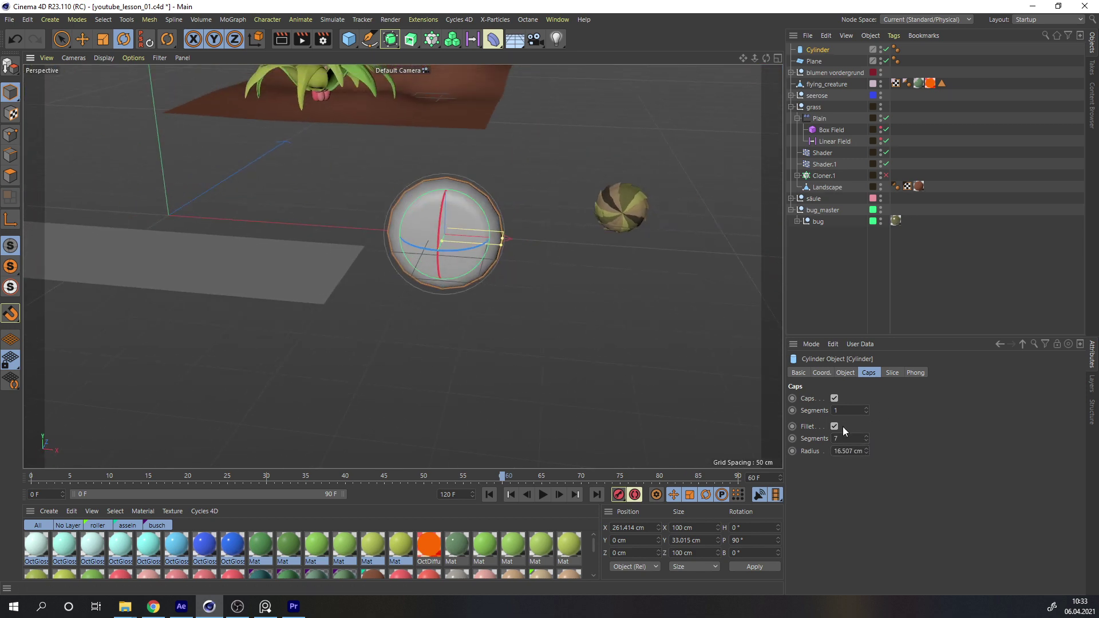
Delete the cylinder from the scene.
{"action": "left_click", "coordinate": [822, 373]}
{"action": "scroll", "coordinate": [486, 228], "scroll_direction": "down", "scroll_amount": 3}
{"action": "key", "text": "Delete"}
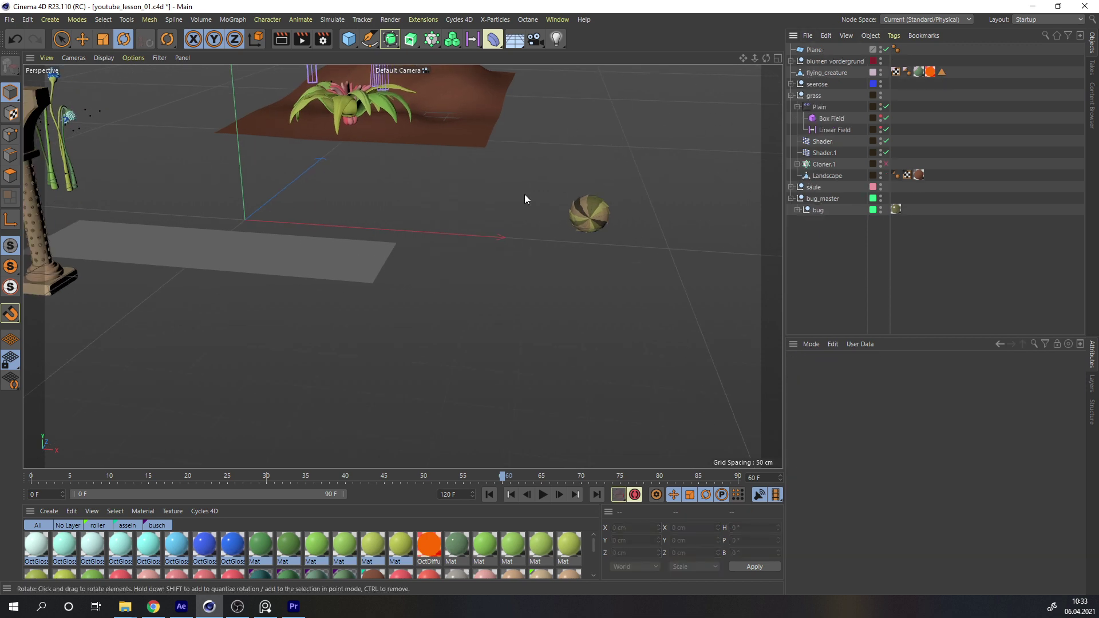
Examine the rolled-up bug up close and its position among the other assets, leaving nothing selected.
{"action": "left_click_drag", "start_coordinate": [524, 194], "coordinate": [574, 216], "text": "alt"}
{"action": "scroll", "coordinate": [571, 219], "scroll_direction": "up", "scroll_amount": 3}
{"action": "scroll", "coordinate": [598, 191], "scroll_direction": "up", "scroll_amount": 2}
{"action": "left_click", "coordinate": [507, 222]}
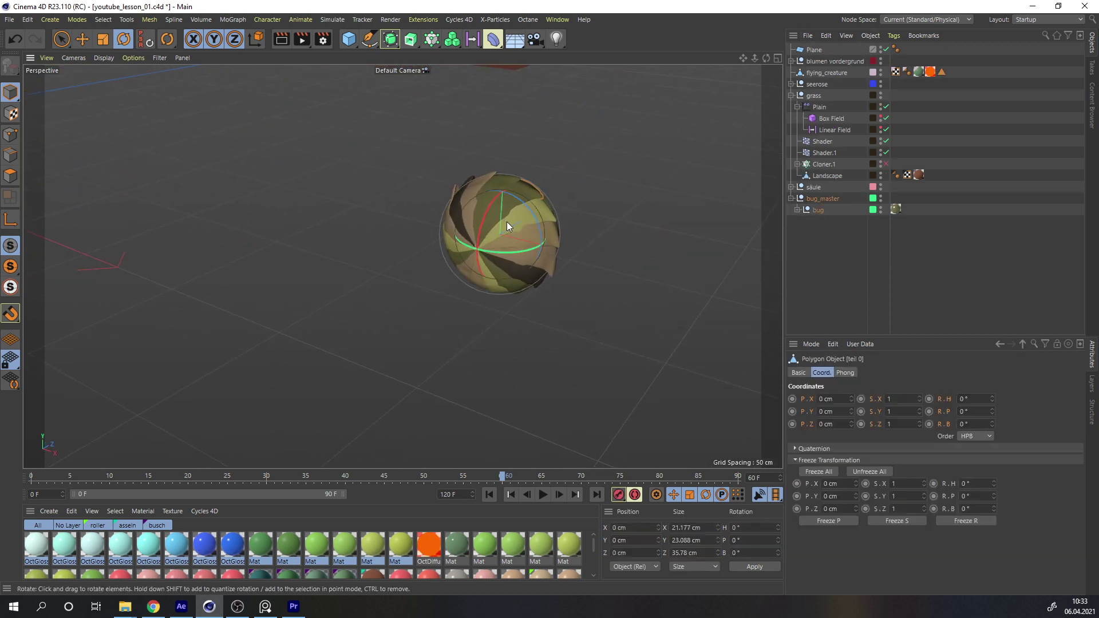
{"action": "scroll", "coordinate": [417, 246], "scroll_direction": "down", "scroll_amount": 5}
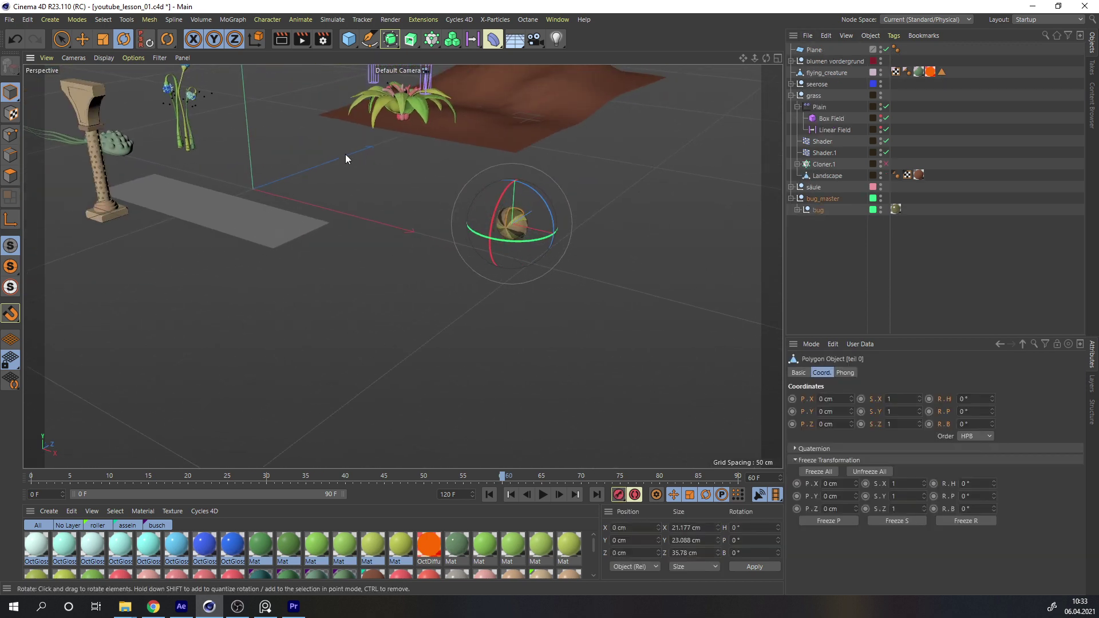
{"action": "left_click_drag", "start_coordinate": [345, 155], "coordinate": [428, 200], "text": "alt"}
{"action": "scroll", "coordinate": [452, 167], "scroll_direction": "down", "scroll_amount": 4}
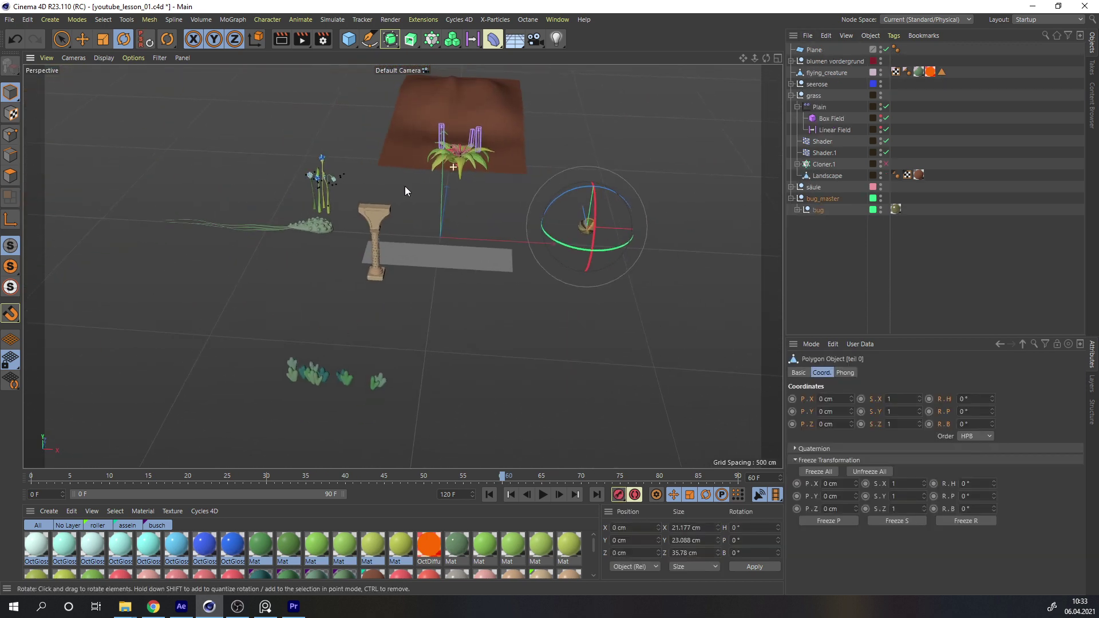
{"action": "left_click_drag", "start_coordinate": [403, 277], "coordinate": [392, 232], "text": "alt"}
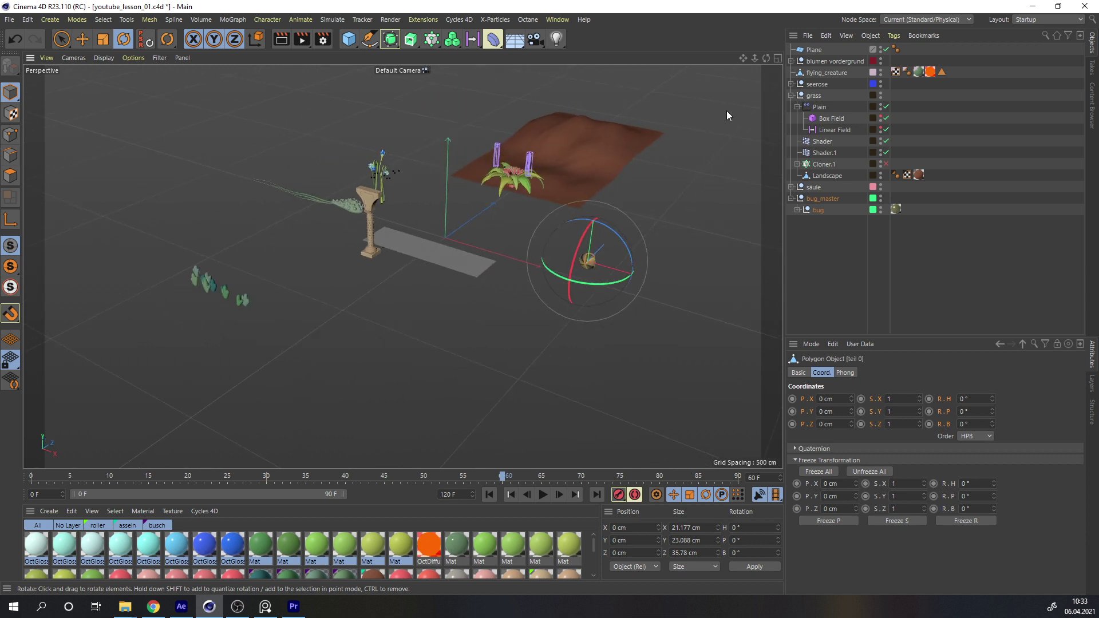
{"action": "left_click", "coordinate": [830, 252]}
Add a helix spline at the scene origin.
{"action": "middle_click_drag", "start_coordinate": [527, 263], "coordinate": [449, 243], "text": "alt"}
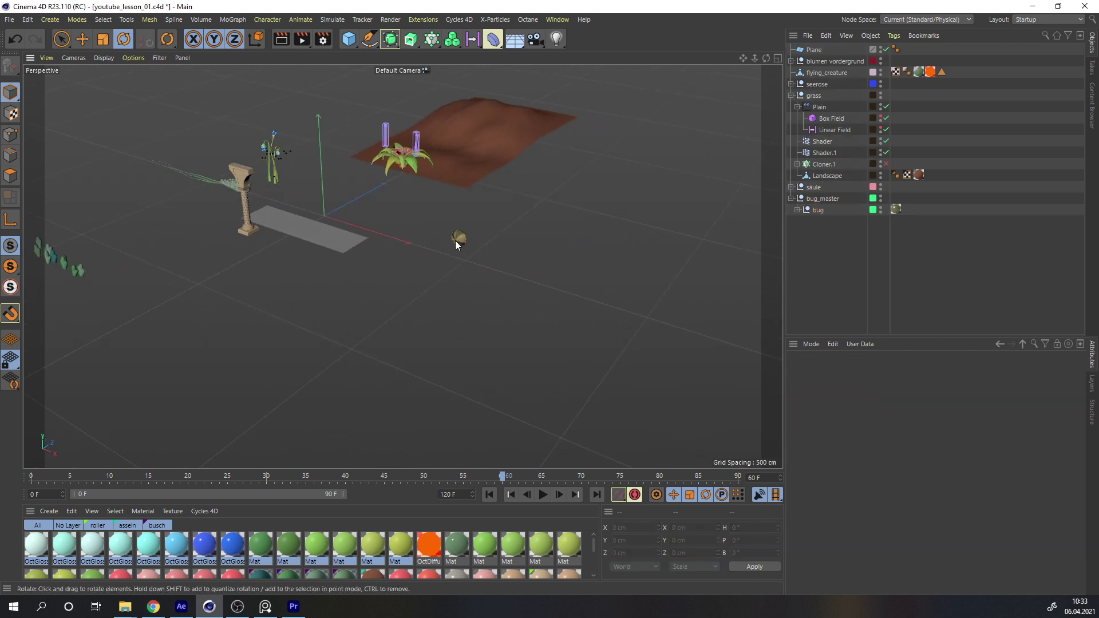
{"action": "left_click_drag", "start_coordinate": [450, 239], "coordinate": [639, 216], "text": "alt"}
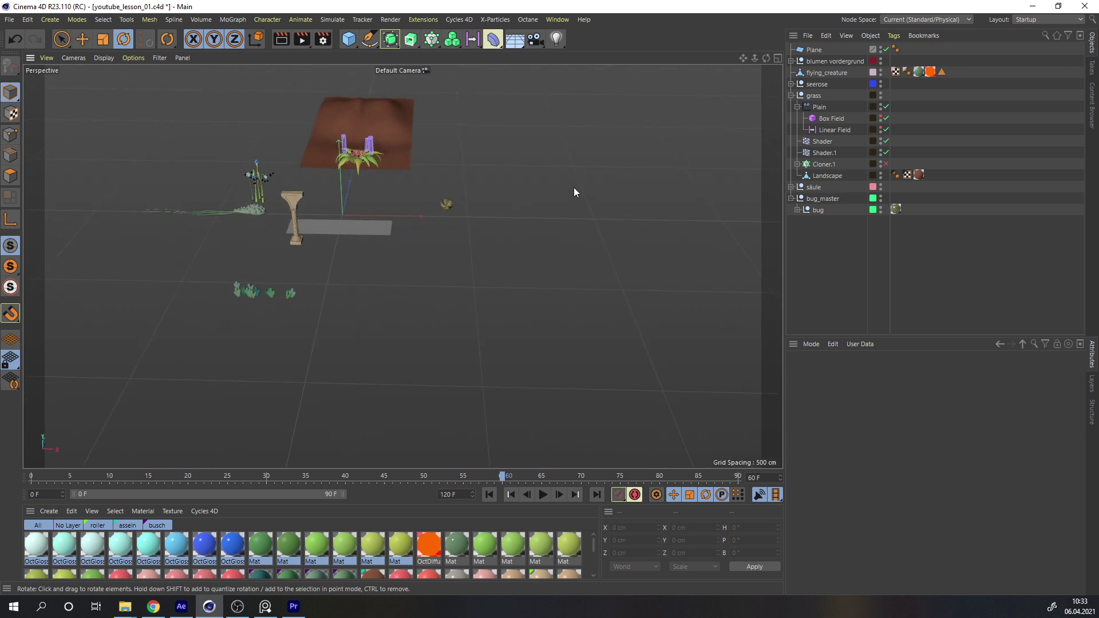
{"action": "middle_click_drag", "start_coordinate": [575, 191], "coordinate": [416, 232], "text": "alt"}
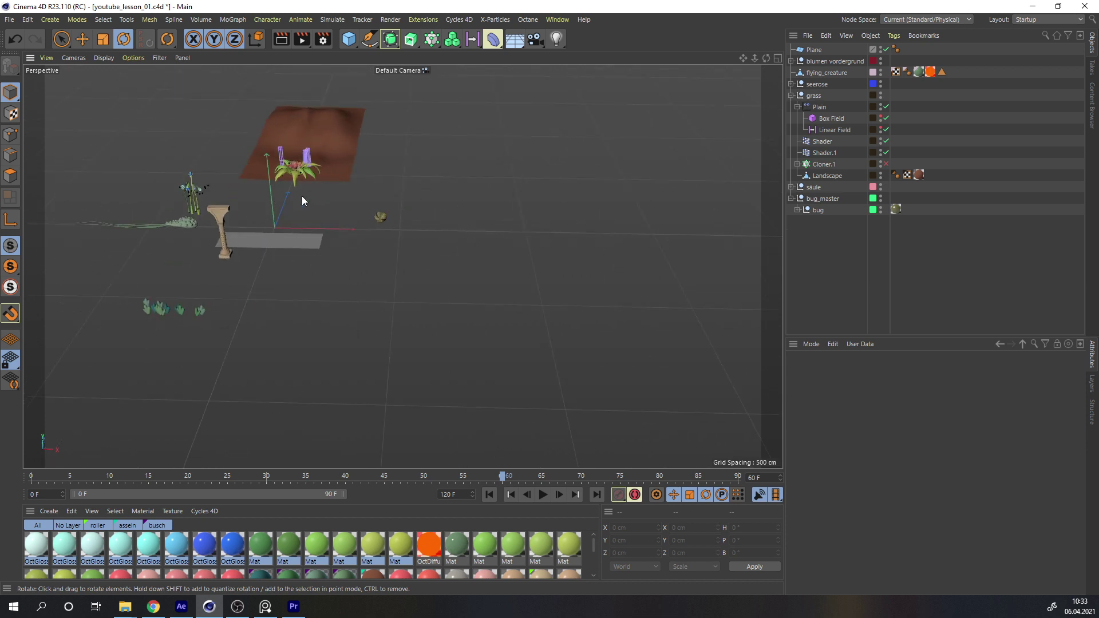
{"action": "middle_click_drag", "start_coordinate": [301, 196], "coordinate": [287, 210], "text": "alt"}
{"action": "right_click_drag", "start_coordinate": [371, 233], "coordinate": [397, 228], "text": "alt"}
{"action": "left_click_drag", "start_coordinate": [363, 229], "coordinate": [342, 218], "text": "alt"}
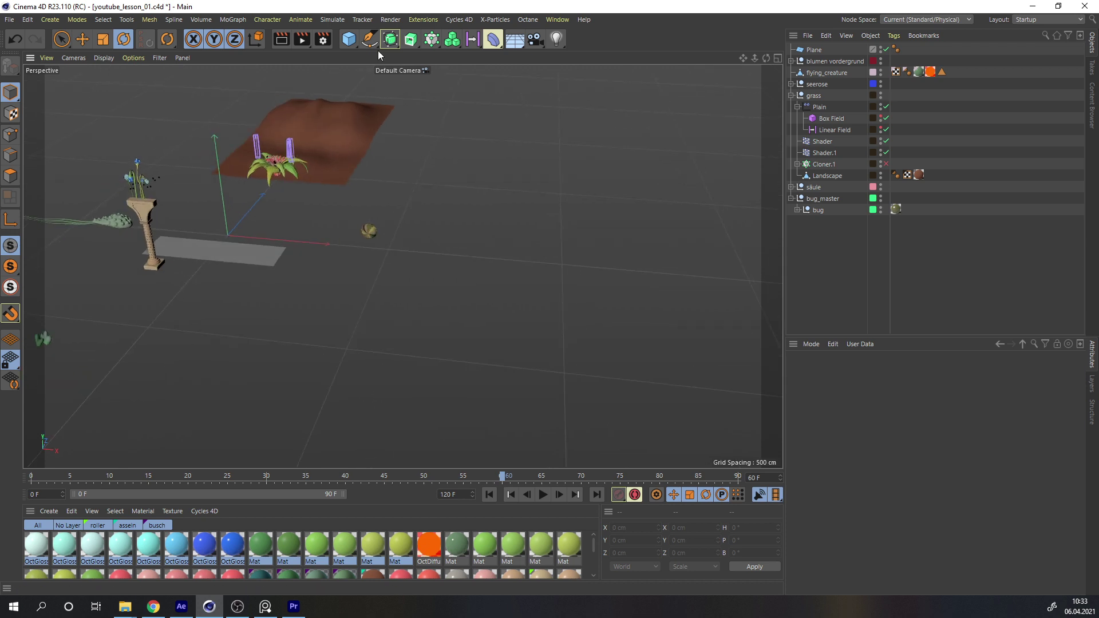
{"action": "left_click", "coordinate": [375, 45]}
{"action": "left_click", "coordinate": [491, 96]}
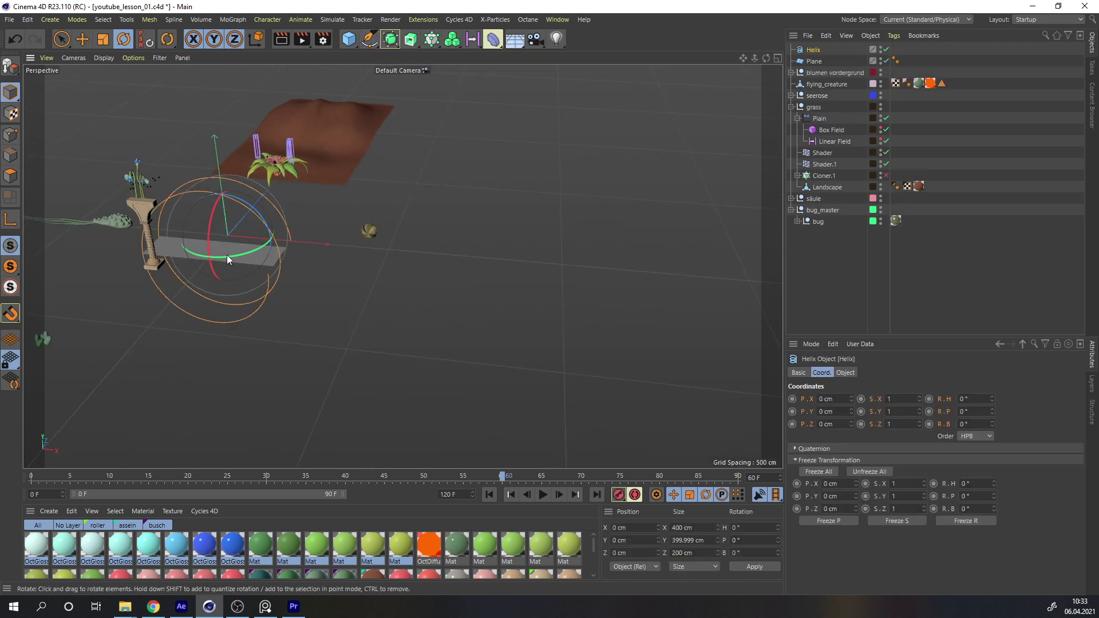
{"action": "left_click_drag", "start_coordinate": [227, 256], "coordinate": [195, 223], "text": "alt"}
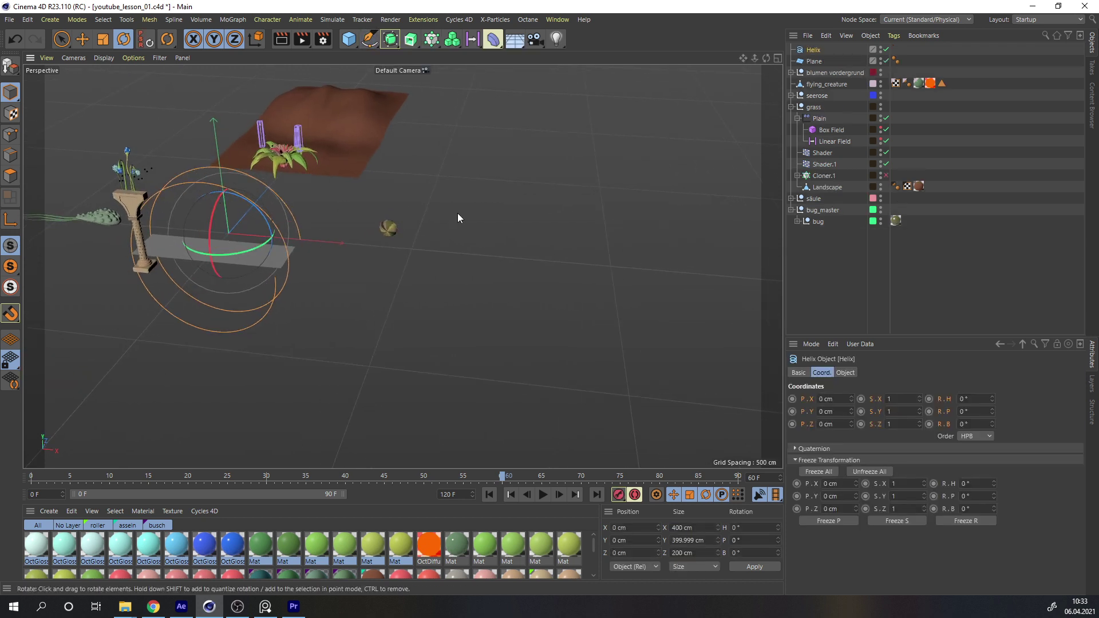
Set both the start radius and the end radius of the helix to 0 cm.
{"action": "left_click", "coordinate": [845, 372]}
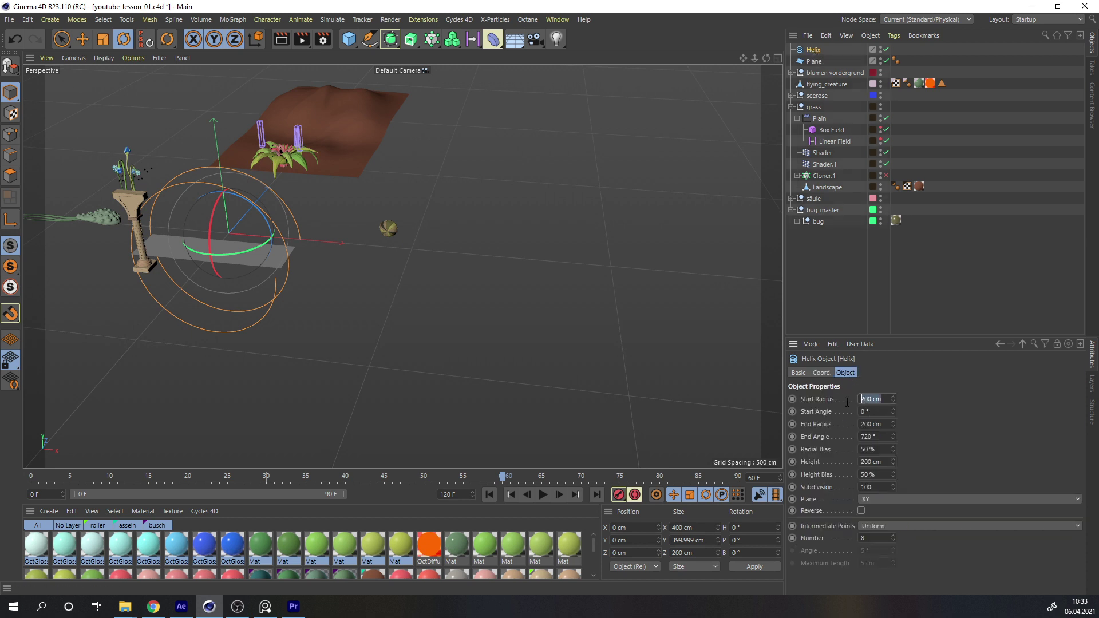
{"action": "left_click_drag", "start_coordinate": [867, 425], "coordinate": [854, 438]}
{"action": "type", "text": "0"}
{"action": "key", "text": "Return"}
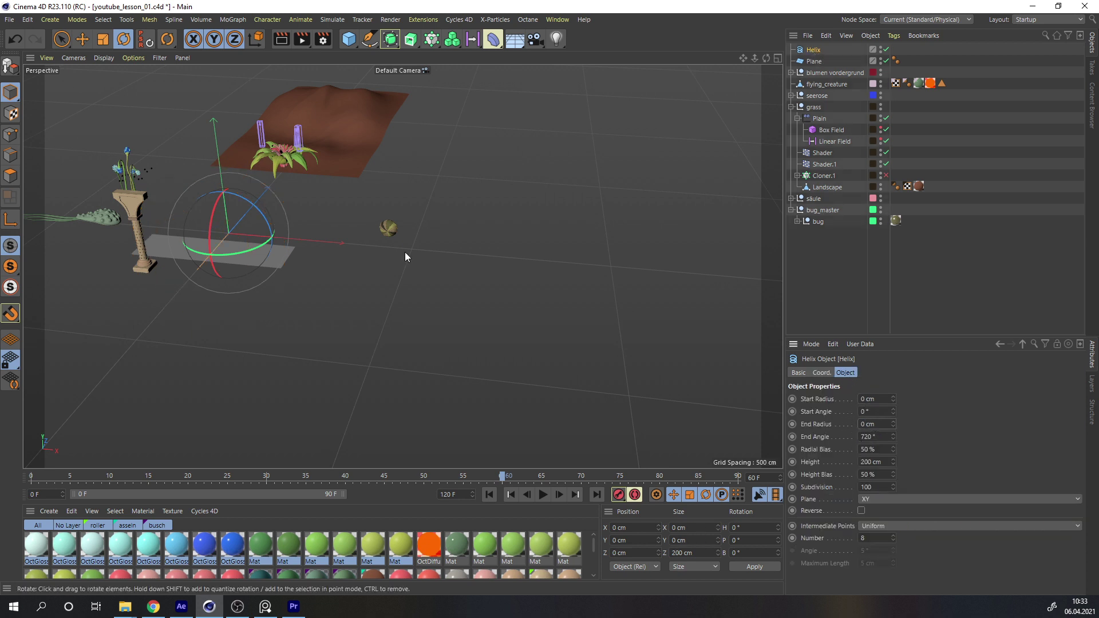
Rotate the helix to a heading of 90° so that it runs along the X axis.
{"action": "scroll", "coordinate": [269, 257], "scroll_direction": "up", "scroll_amount": 2}
{"action": "left_click_drag", "start_coordinate": [237, 249], "coordinate": [301, 229], "text": "shift"}
{"action": "left_click", "coordinate": [64, 40]}
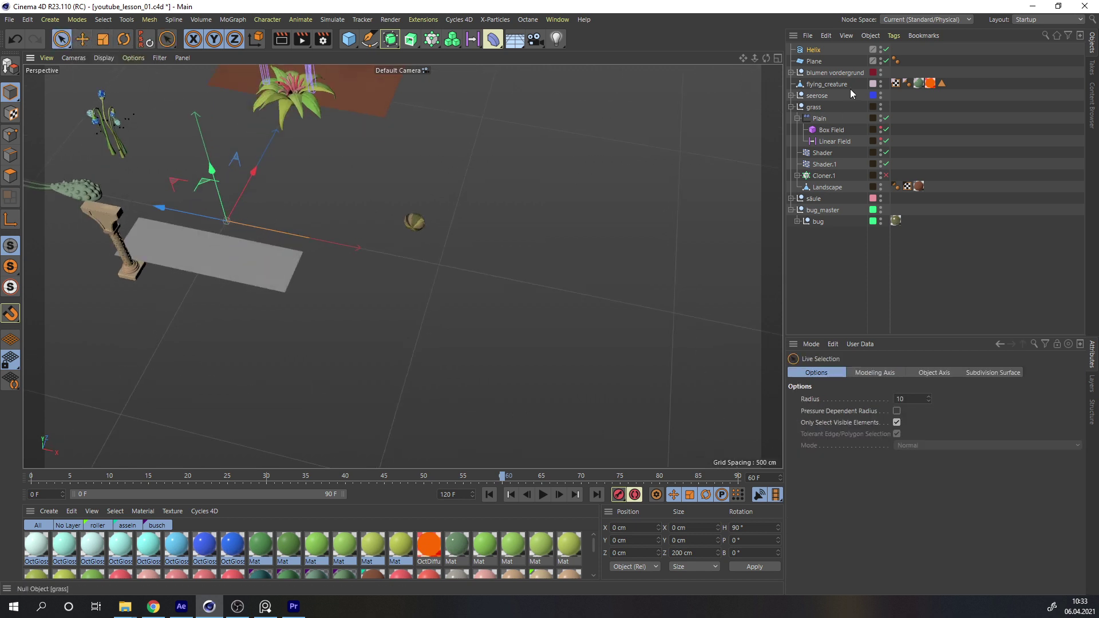
Set the helix's height to 1500 cm.
{"action": "left_click", "coordinate": [813, 50]}
{"action": "left_click_drag", "start_coordinate": [878, 462], "coordinate": [851, 472]}
{"action": "type", "text": "1500"}
{"action": "key", "text": "Return"}
{"action": "scroll", "coordinate": [351, 261], "scroll_direction": "down", "scroll_amount": 5}
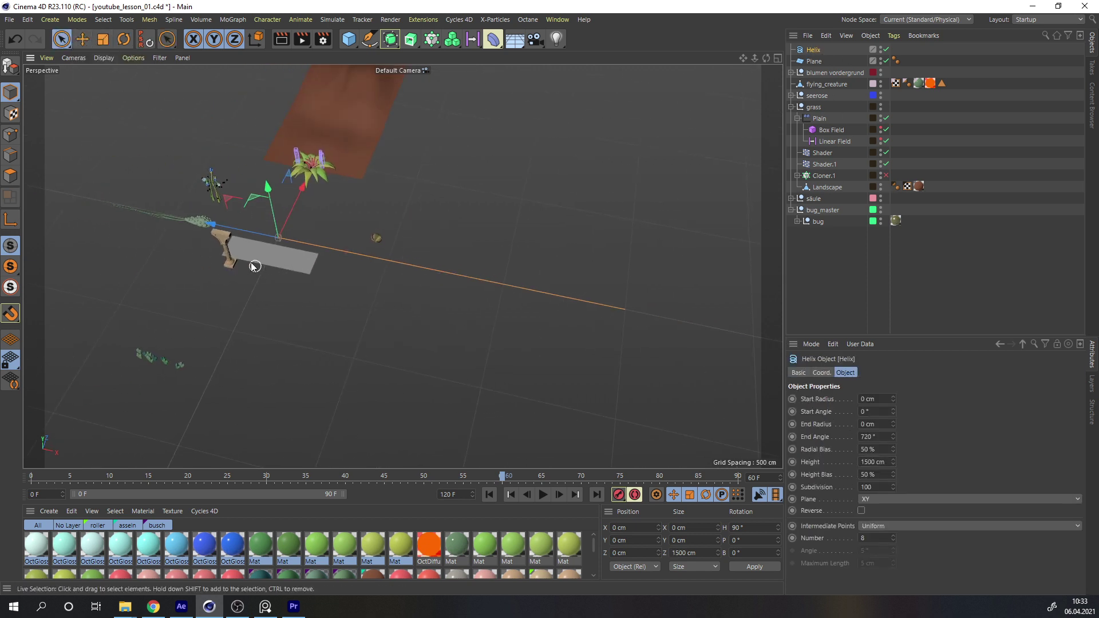
{"action": "left_click_drag", "start_coordinate": [253, 265], "coordinate": [292, 241], "text": "alt"}
{"action": "left_click_drag", "start_coordinate": [327, 277], "coordinate": [340, 274], "text": "alt"}
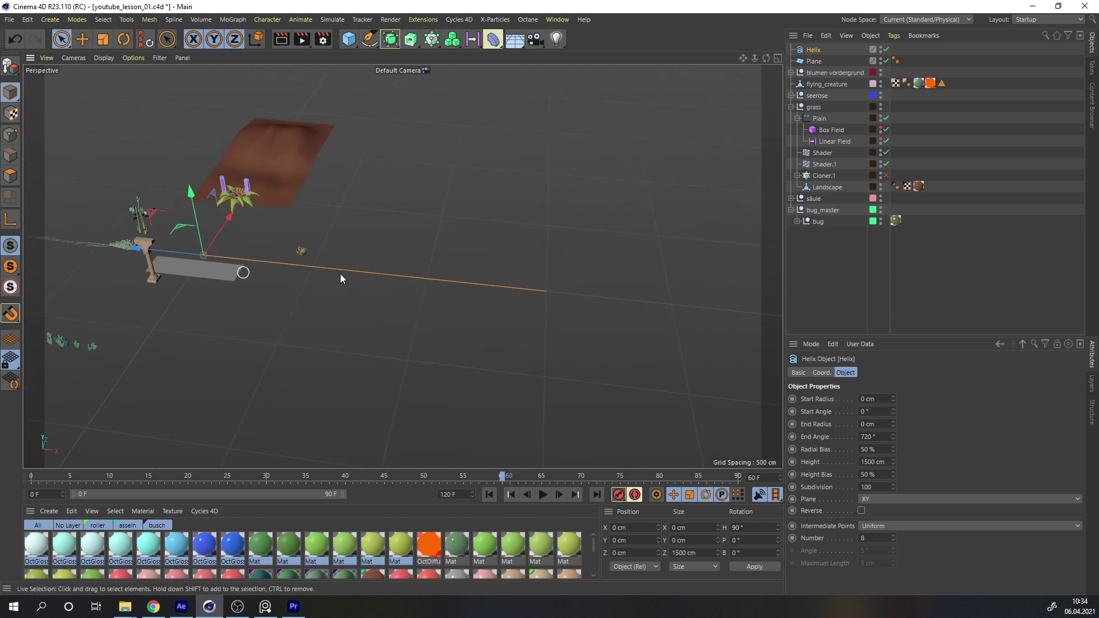
{"action": "left_click_drag", "start_coordinate": [224, 283], "coordinate": [271, 264], "text": "alt"}
{"action": "middle_click_drag", "start_coordinate": [312, 262], "coordinate": [260, 275], "text": "alt"}
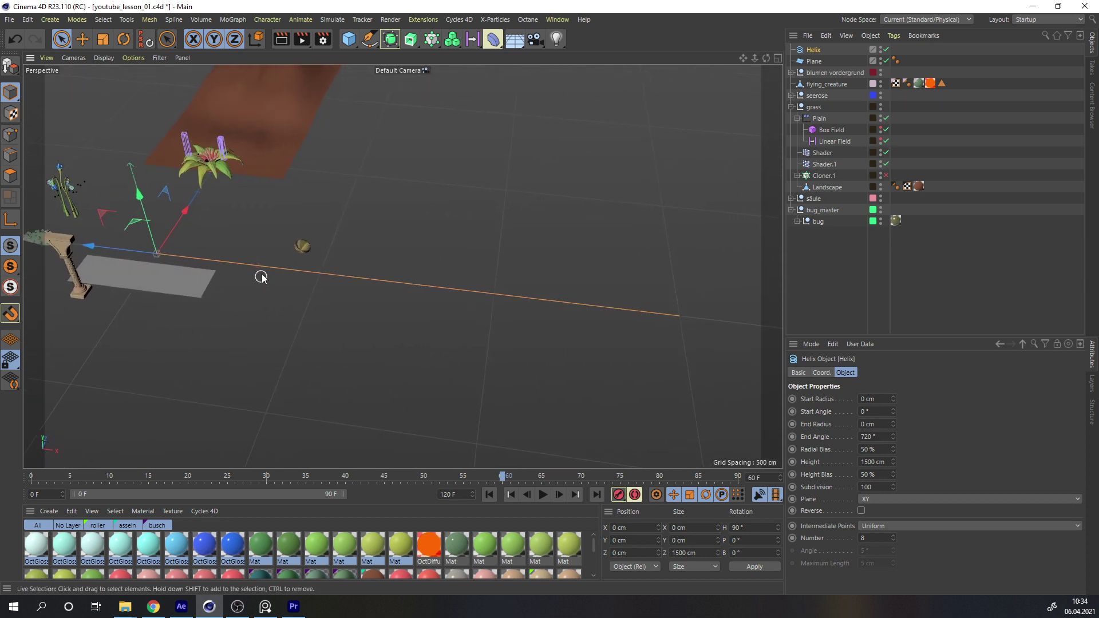
Examine the bug_master null and its nested bug null up close, then their position relative to the straight helix path.
{"action": "left_click", "coordinate": [410, 233]}
{"action": "left_click_drag", "start_coordinate": [147, 274], "coordinate": [172, 251], "text": "alt"}
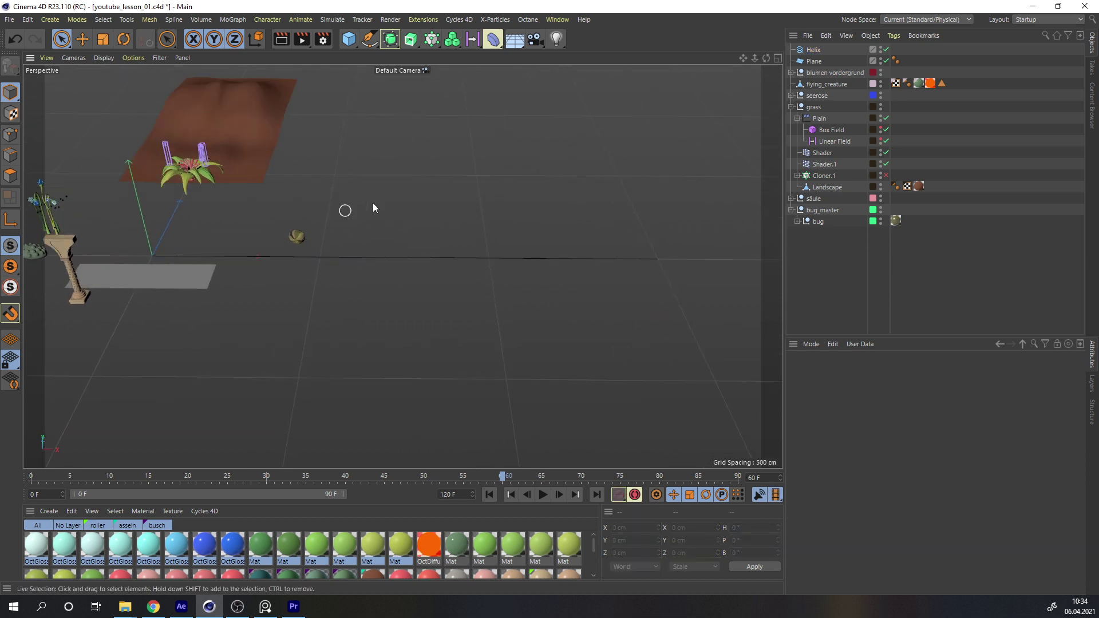
{"action": "left_click", "coordinate": [818, 213]}
{"action": "right_click_drag", "start_coordinate": [291, 234], "coordinate": [420, 204], "text": "alt"}
{"action": "left_click_drag", "start_coordinate": [309, 243], "coordinate": [306, 216], "text": "alt"}
{"action": "right_click_drag", "start_coordinate": [309, 243], "coordinate": [415, 214], "text": "alt"}
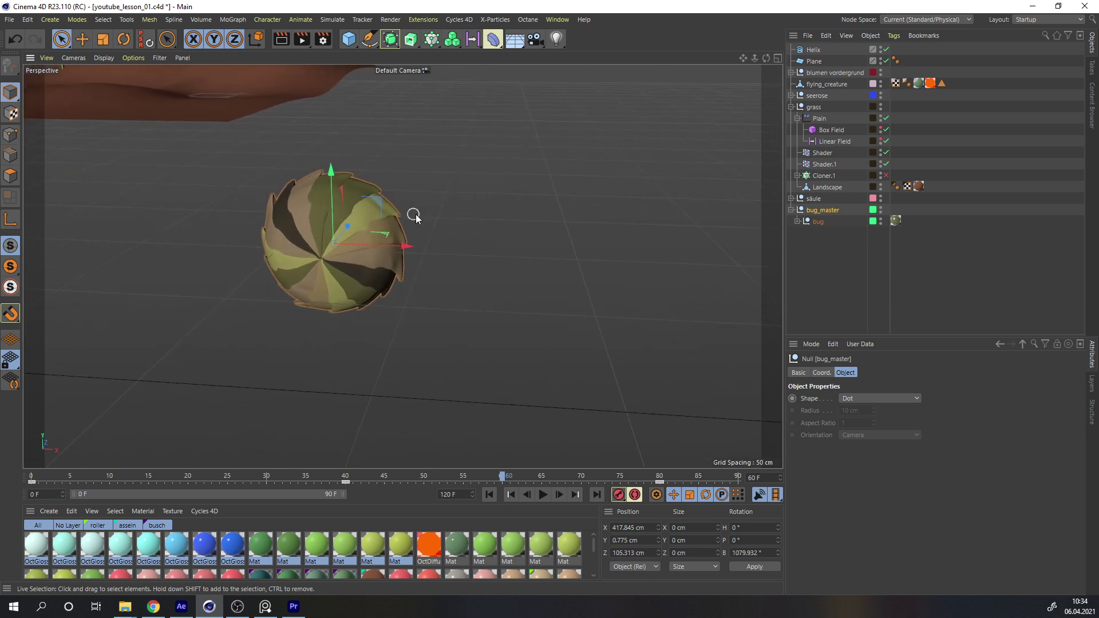
{"action": "left_click", "coordinate": [797, 221]}
{"action": "left_click_drag", "start_coordinate": [839, 236], "coordinate": [839, 185]}
{"action": "left_click", "coordinate": [821, 172]}
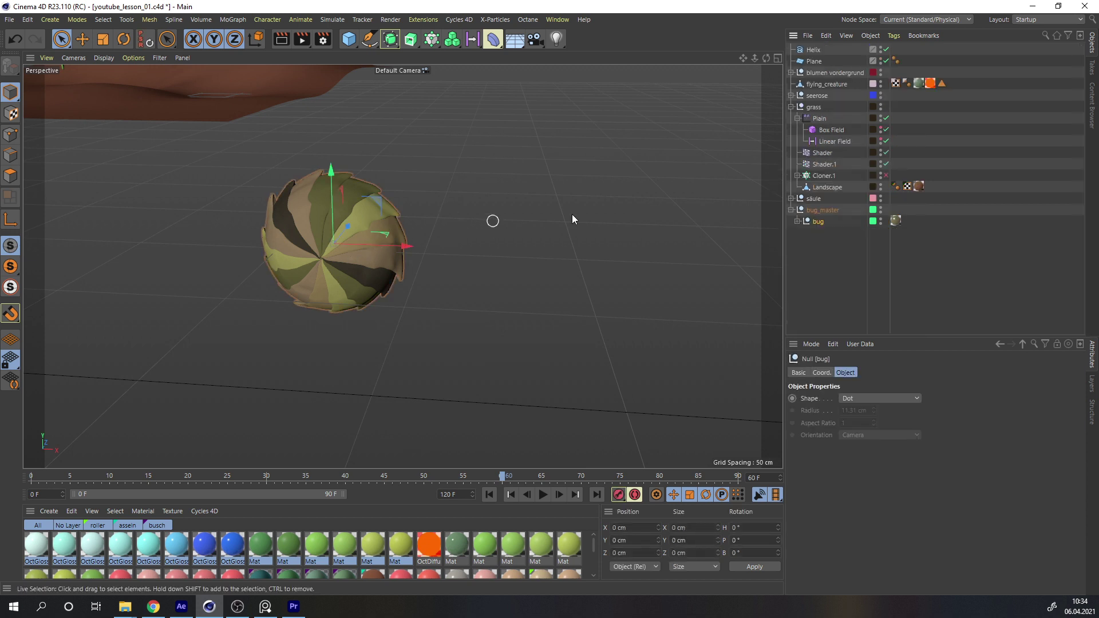
{"action": "left_click", "coordinate": [822, 211]}
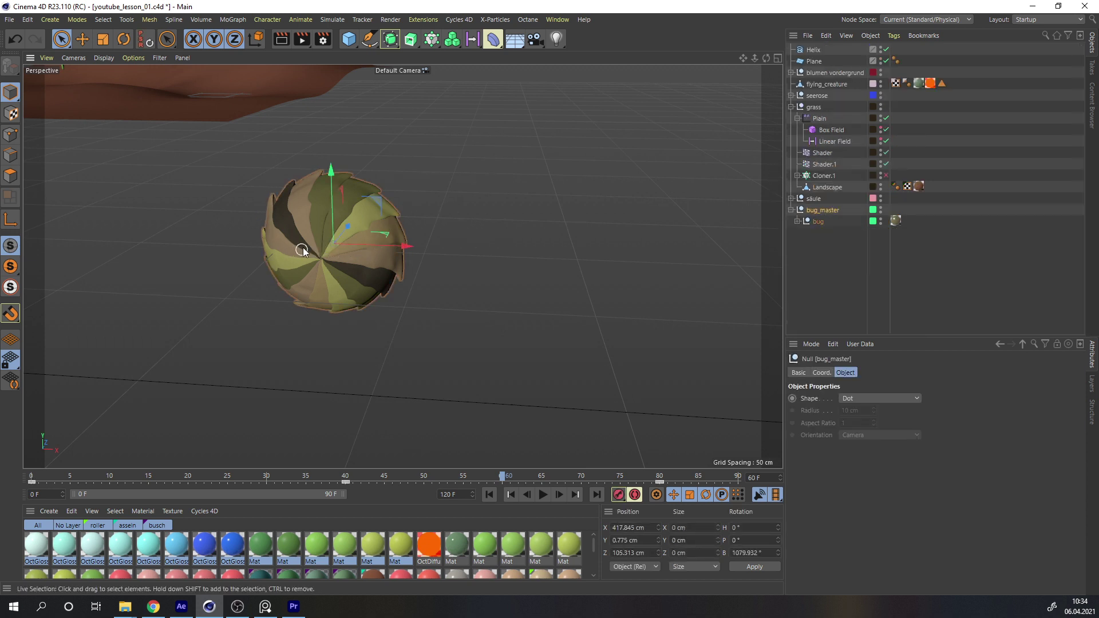
{"action": "mouse_move", "coordinate": [303, 247]}
{"action": "left_mouse_down", "text": "alt"}
{"action": "mouse_move", "coordinate": [339, 206]}
{"action": "mouse_move", "coordinate": [317, 249]}
{"action": "left_mouse_up", "text": "alt"}
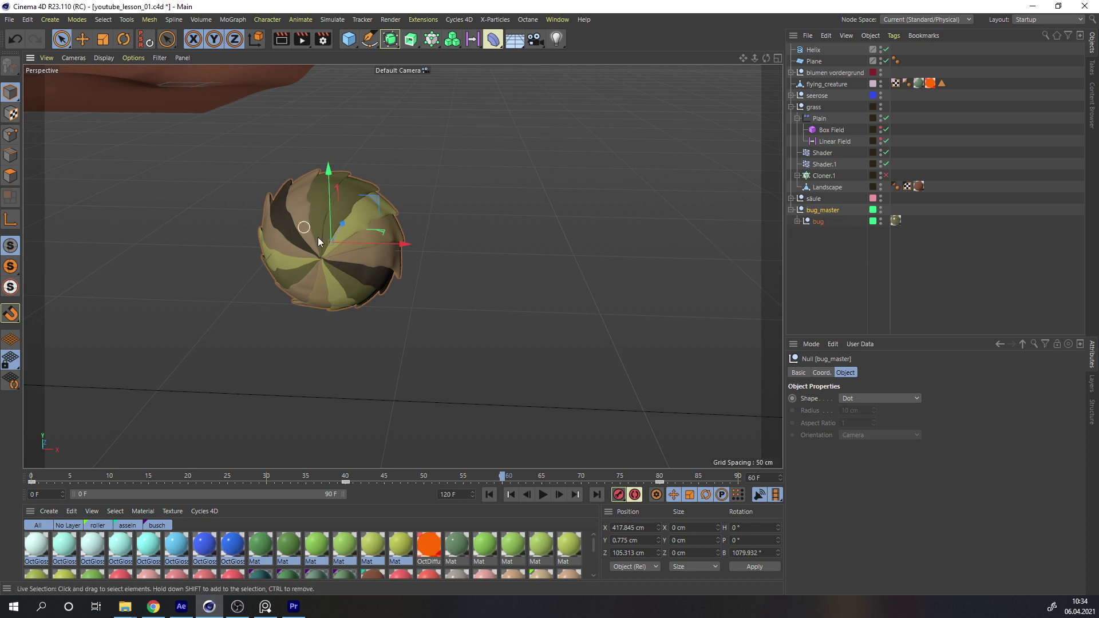
{"action": "scroll", "coordinate": [329, 275], "scroll_direction": "down", "scroll_amount": 6}
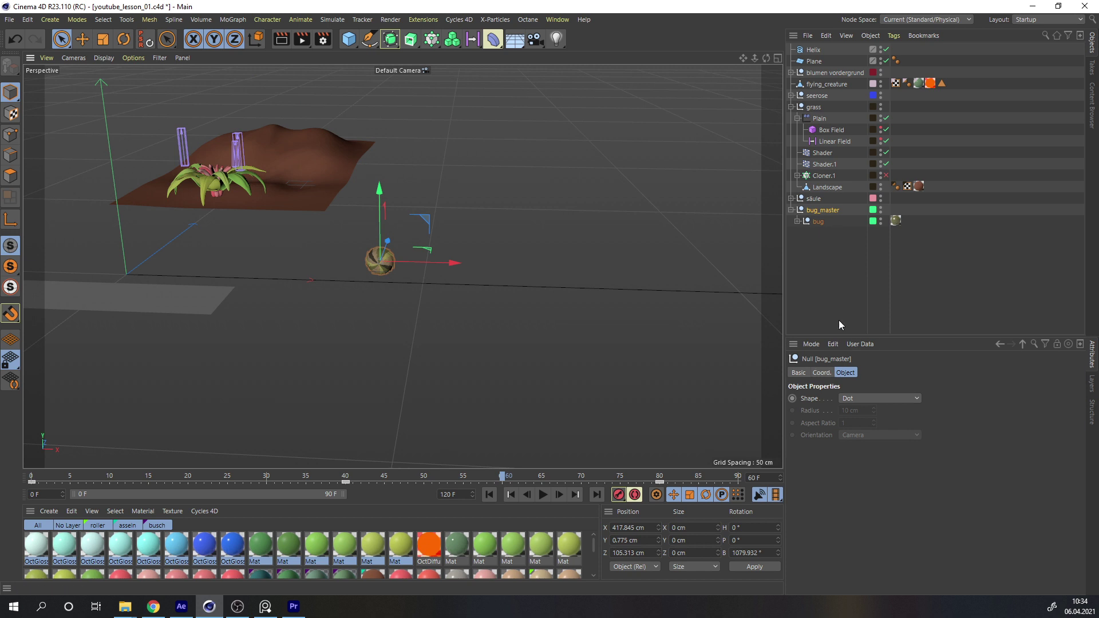
{"action": "left_click_drag", "start_coordinate": [492, 228], "coordinate": [490, 209], "text": "alt"}
{"action": "scroll", "coordinate": [380, 268], "scroll_direction": "down", "scroll_amount": 4}
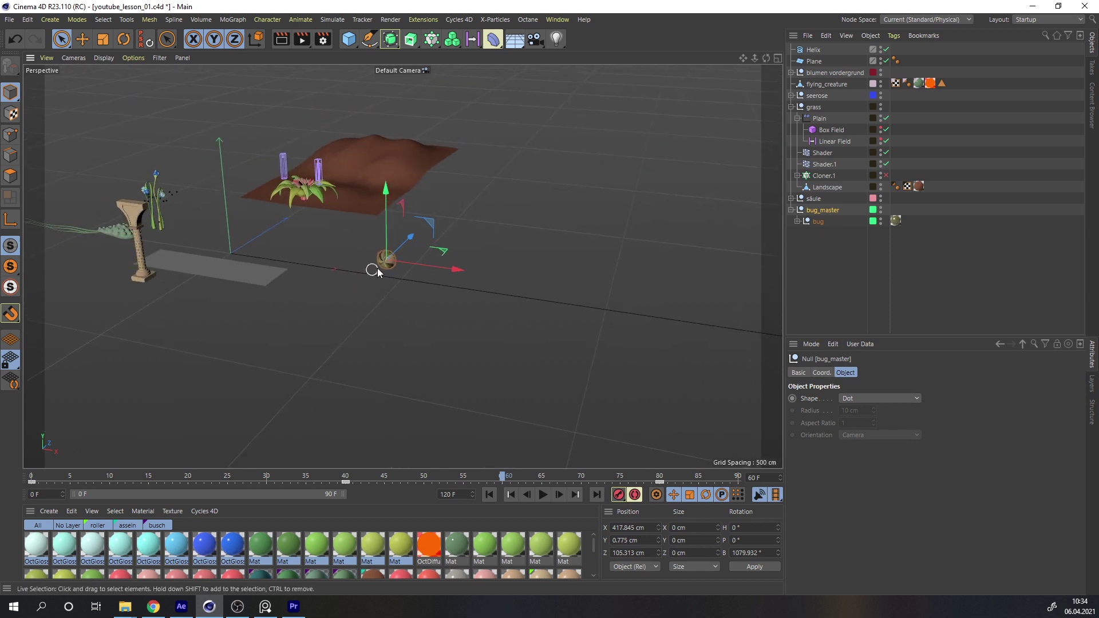
{"action": "left_click_drag", "start_coordinate": [376, 267], "coordinate": [390, 277], "text": "alt"}
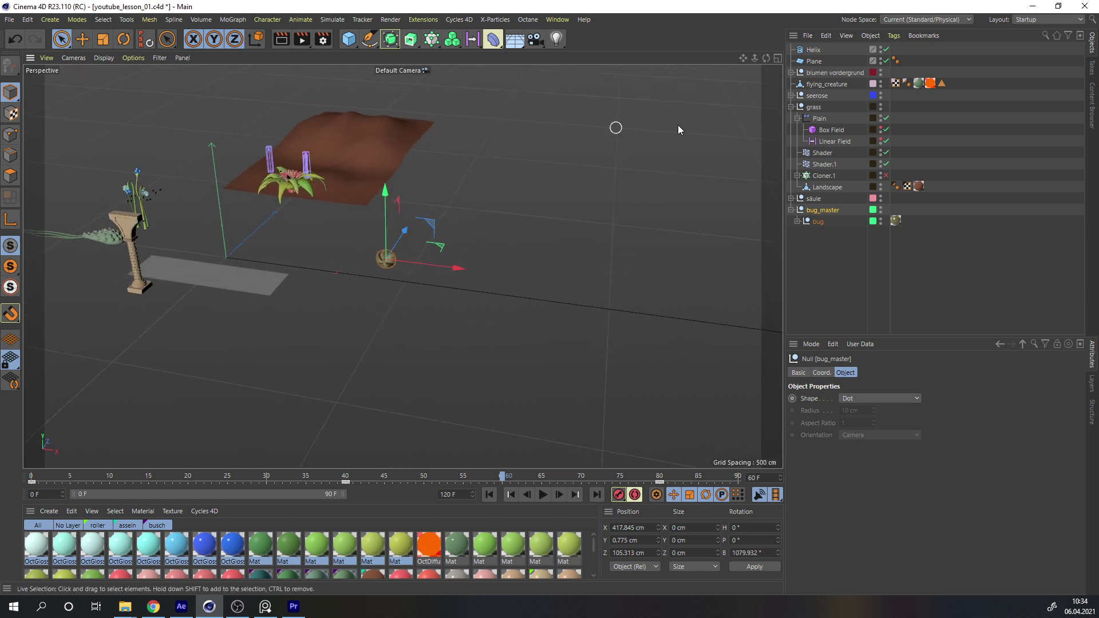
Add an Align to Spline tag to bug_master and assign the Helix as its spline path.
{"action": "right_click", "coordinate": [826, 215]}
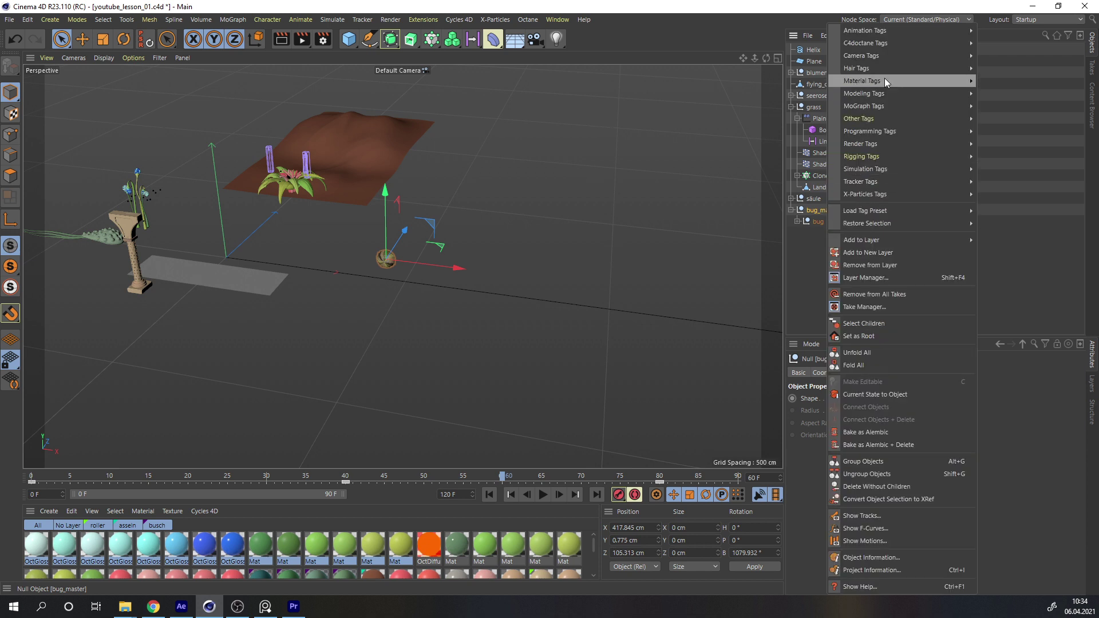
{"action": "mouse_move", "coordinate": [872, 30]}
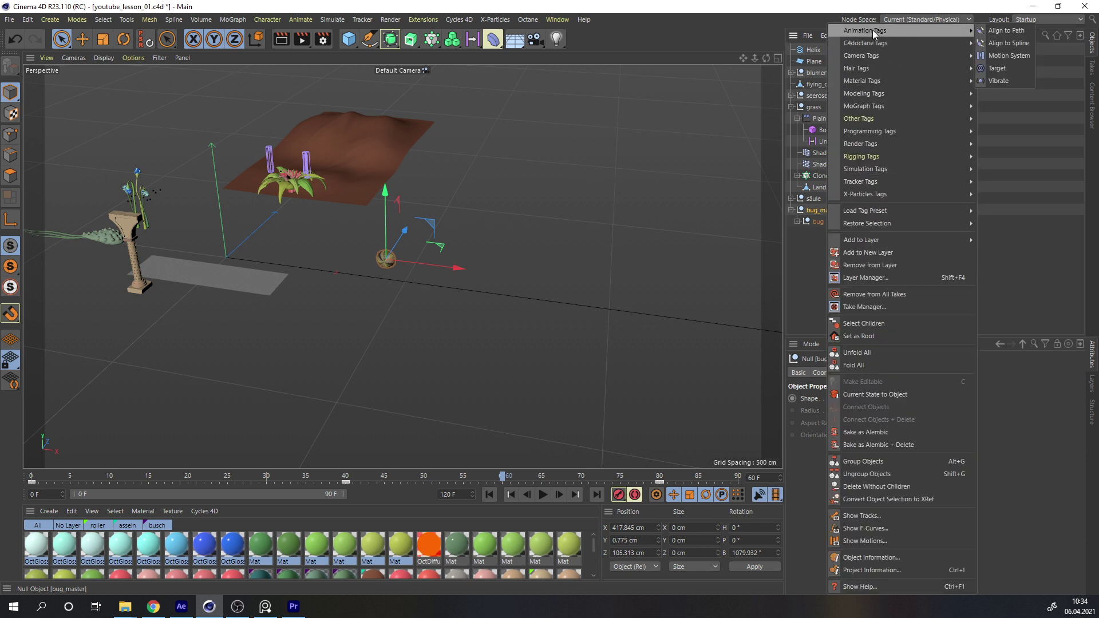
{"action": "left_click", "coordinate": [1009, 43]}
{"action": "left_click_drag", "start_coordinate": [813, 49], "coordinate": [827, 376]}
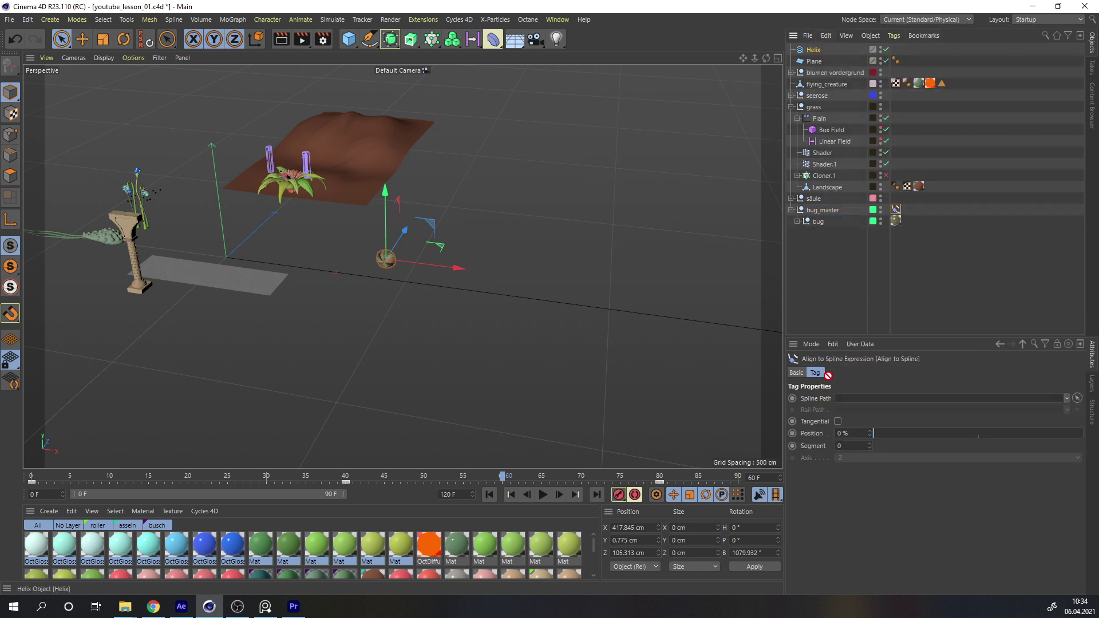
{"action": "scroll", "coordinate": [391, 288], "scroll_direction": "down", "scroll_amount": 3}
{"action": "middle_click_drag", "start_coordinate": [452, 281], "coordinate": [379, 273], "text": "alt"}
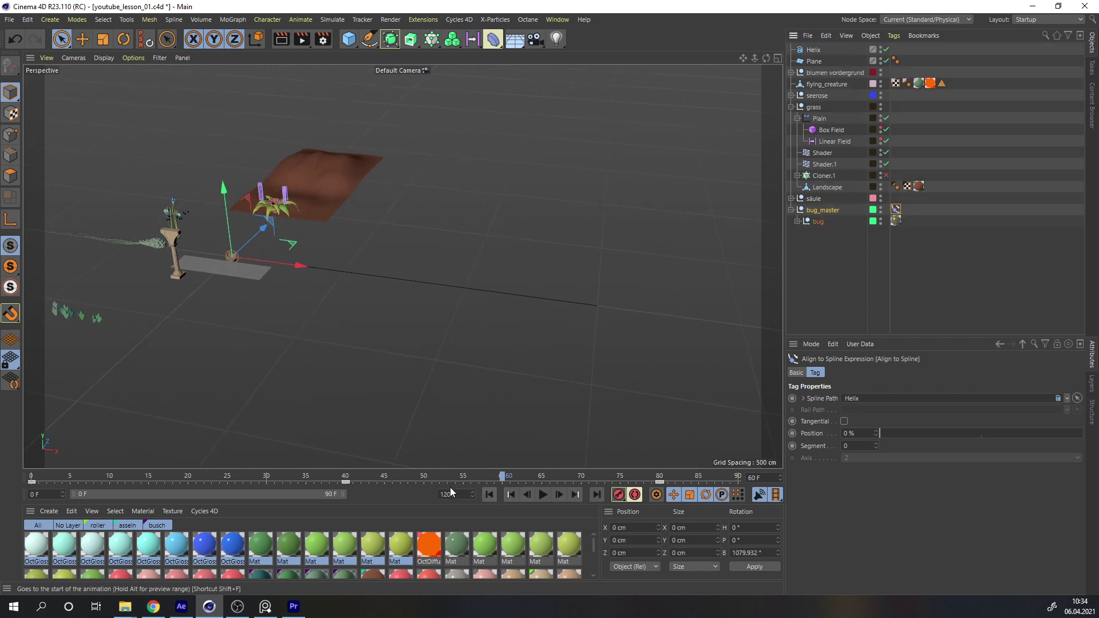
Extend the animation's length and preview range to 150 frames.
{"action": "left_click_drag", "start_coordinate": [344, 494], "coordinate": [428, 494]}
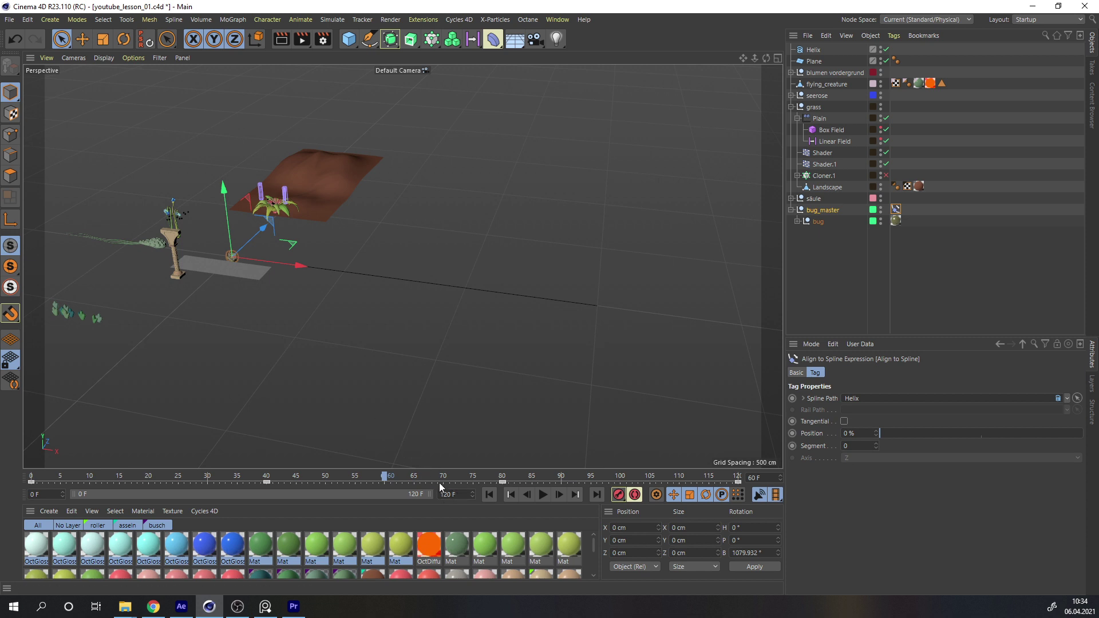
{"action": "type", "text": "150"}
{"action": "key", "text": "Return"}
{"action": "left_click_drag", "start_coordinate": [362, 494], "coordinate": [282, 497]}
{"action": "double_click", "coordinate": [260, 495]}
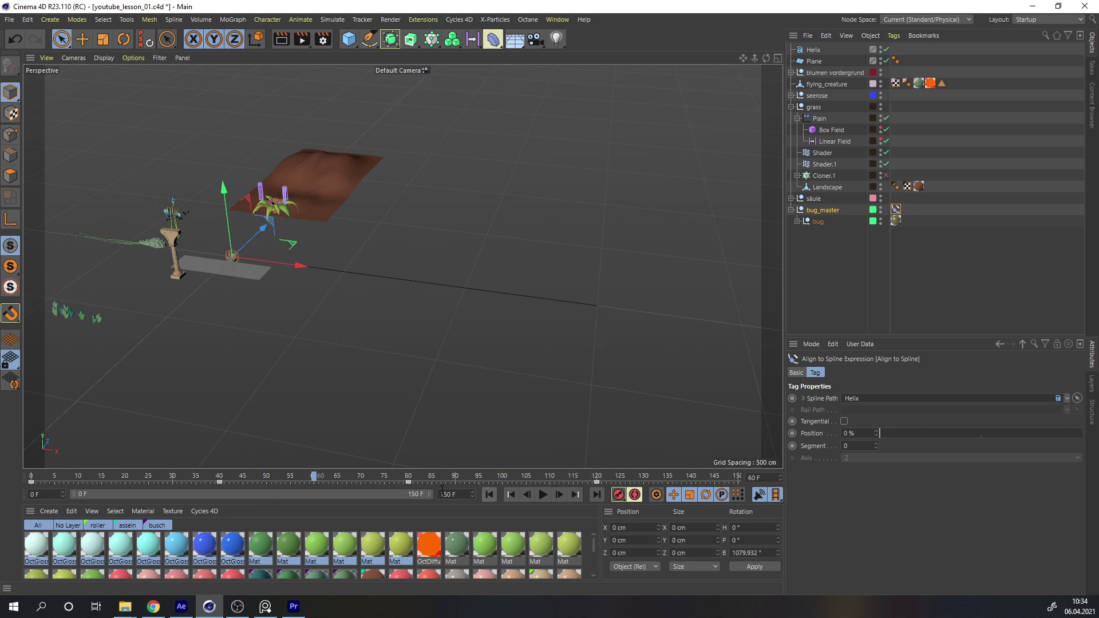
Keyframe the Align to Spline position from 0% at frame 0 to 100% at frame 150.
{"action": "left_click", "coordinate": [31, 476]}
{"action": "left_click_drag", "start_coordinate": [544, 484], "coordinate": [741, 477]}
{"action": "type", "text": "100"}
{"action": "key", "text": "Return"}
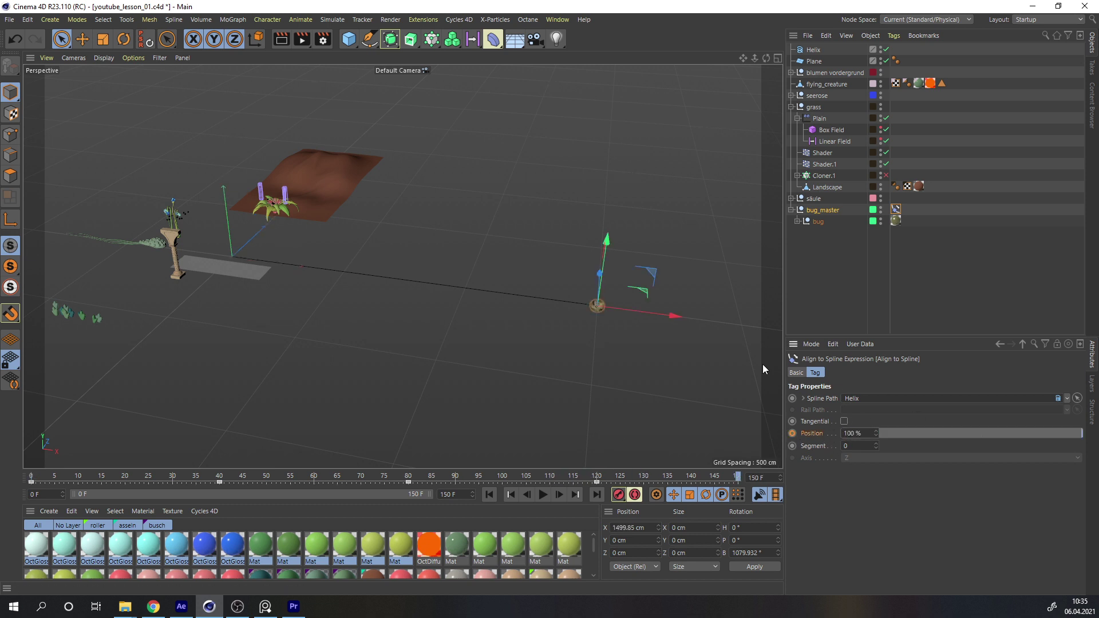
Set both keys of the Align to Spline position curve to linear interpolation and close the F-curve timeline.
{"action": "right_click", "coordinate": [809, 434]}
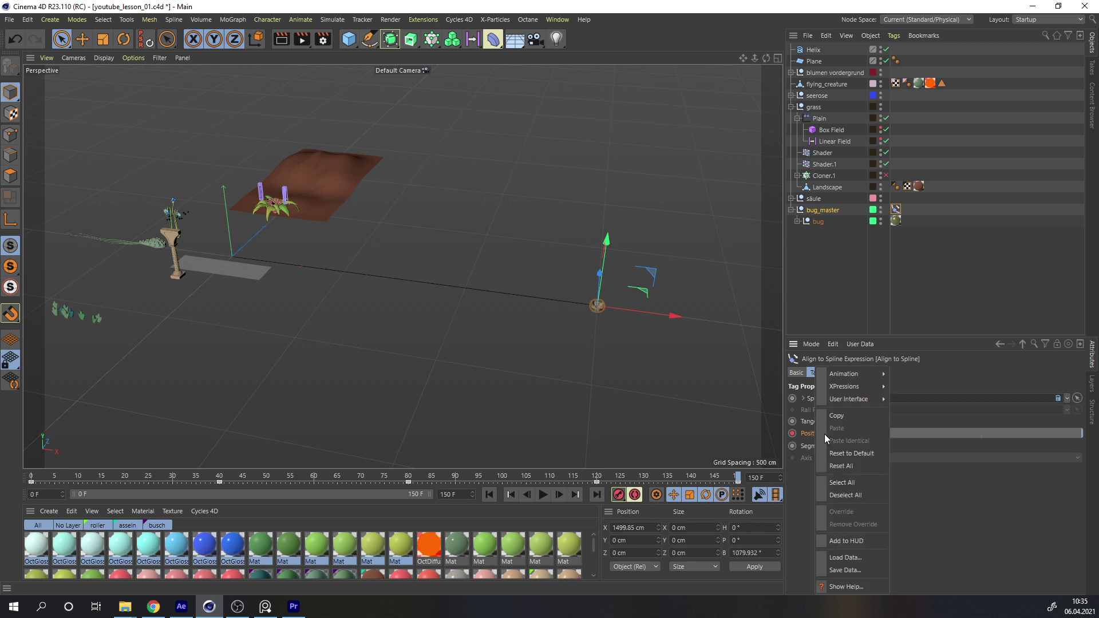
{"action": "left_click", "coordinate": [912, 498]}
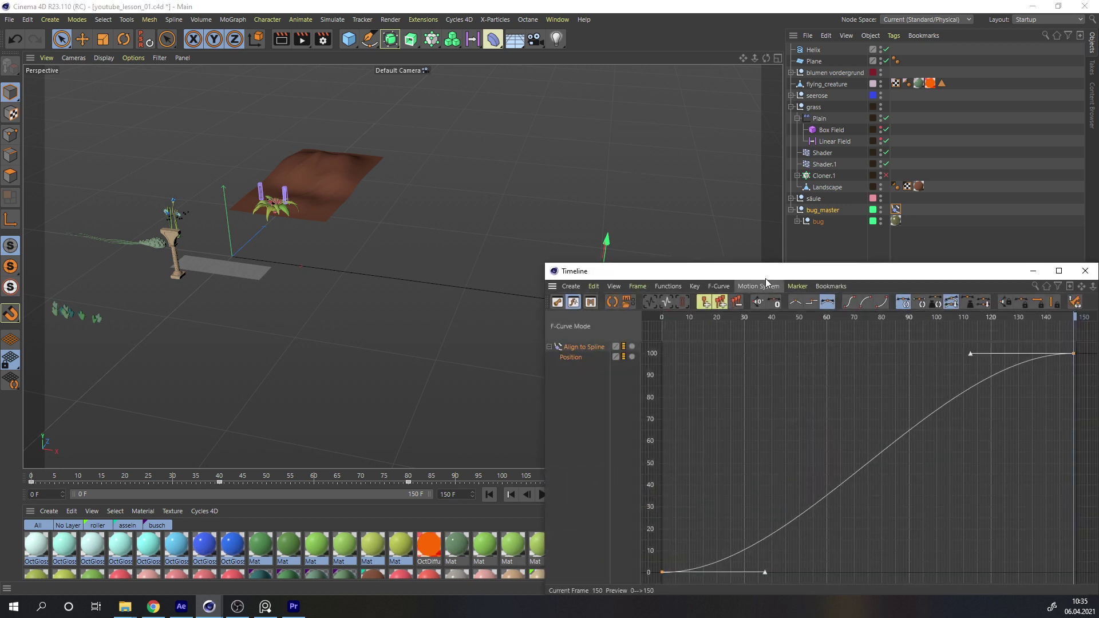
{"action": "left_click_drag", "start_coordinate": [764, 278], "coordinate": [594, 168]}
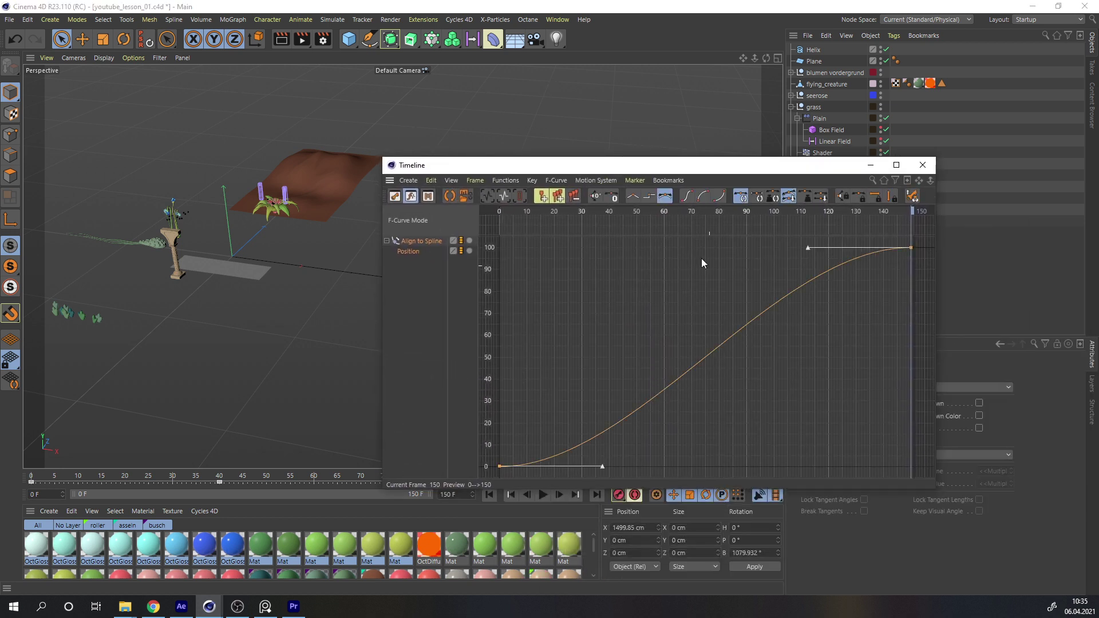
{"action": "left_click", "coordinate": [632, 195]}
{"action": "left_click", "coordinate": [922, 165]}
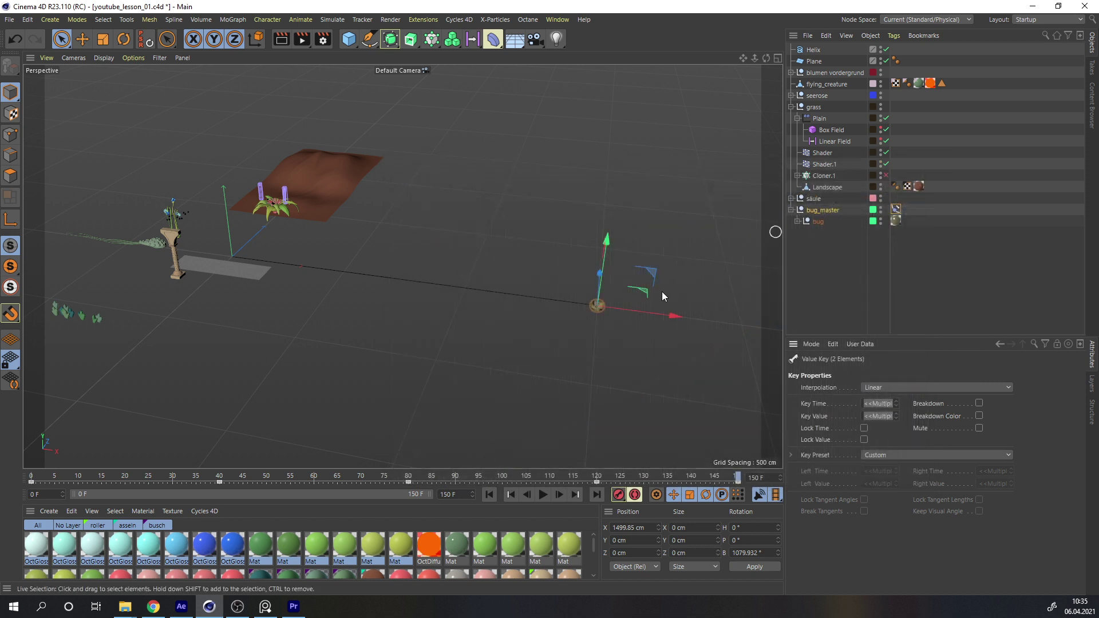
Play back the animation and examine the bug's movement along the helix path from several angles.
{"action": "left_click", "coordinate": [542, 494]}
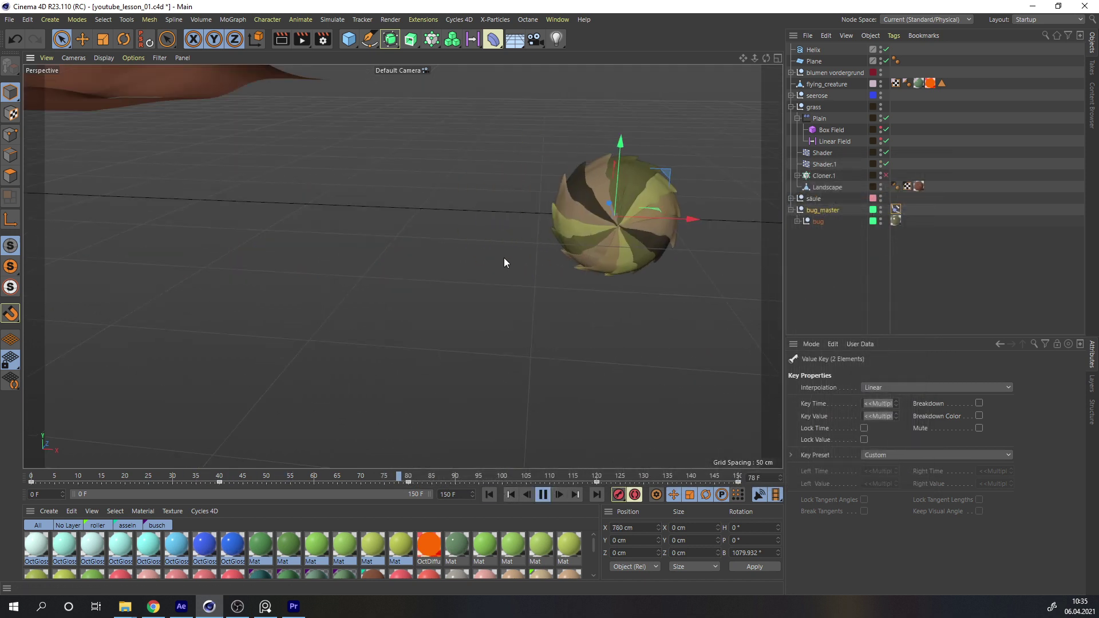
{"action": "right_click_drag", "start_coordinate": [513, 249], "coordinate": [397, 293], "text": "alt"}
{"action": "left_click_drag", "start_coordinate": [573, 245], "coordinate": [629, 247], "text": "alt"}
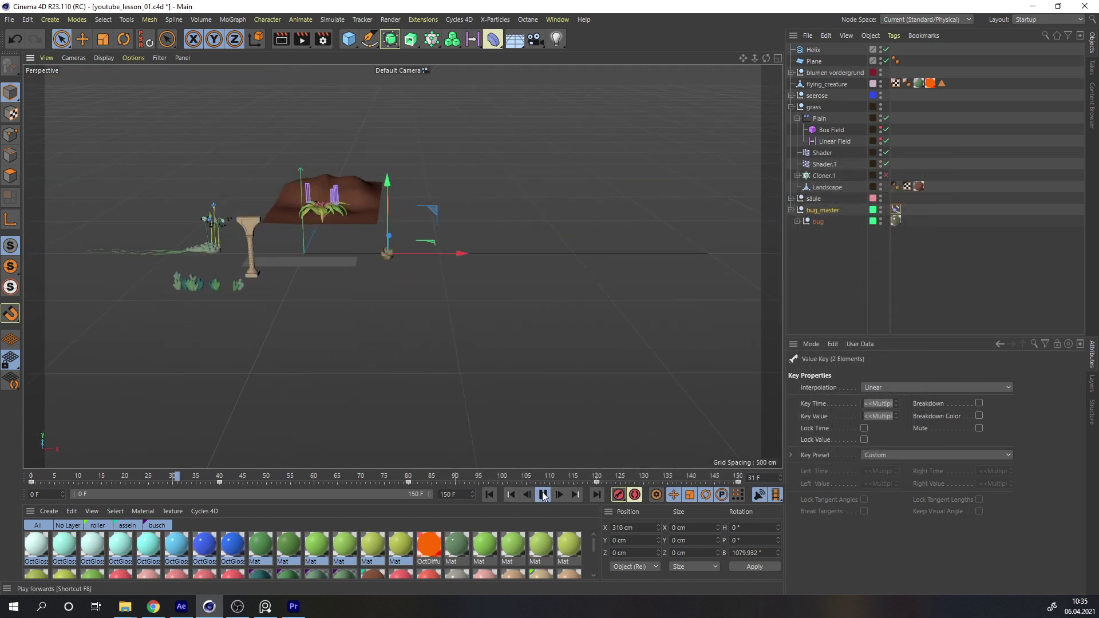
{"action": "left_click", "coordinate": [544, 495]}
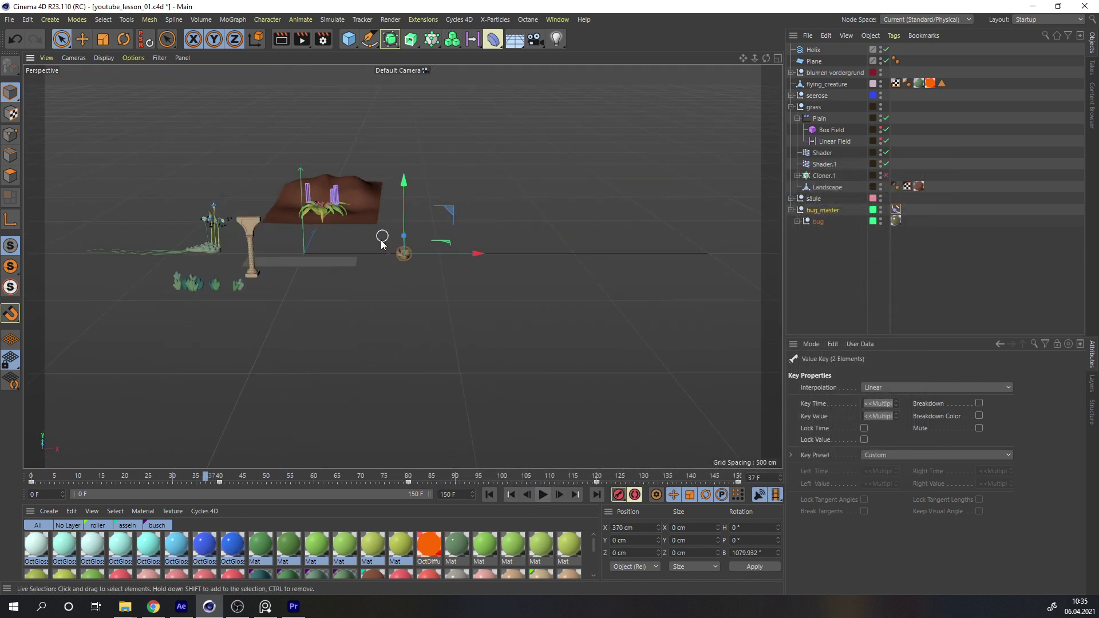
{"action": "right_click_drag", "start_coordinate": [389, 243], "coordinate": [537, 232], "text": "alt"}
{"action": "left_click_drag", "start_coordinate": [409, 276], "coordinate": [337, 279], "text": "alt"}
{"action": "left_click", "coordinate": [541, 495]}
{"action": "left_click", "coordinate": [541, 495]}
{"action": "right_click_drag", "start_coordinate": [524, 312], "coordinate": [458, 283], "text": "alt"}
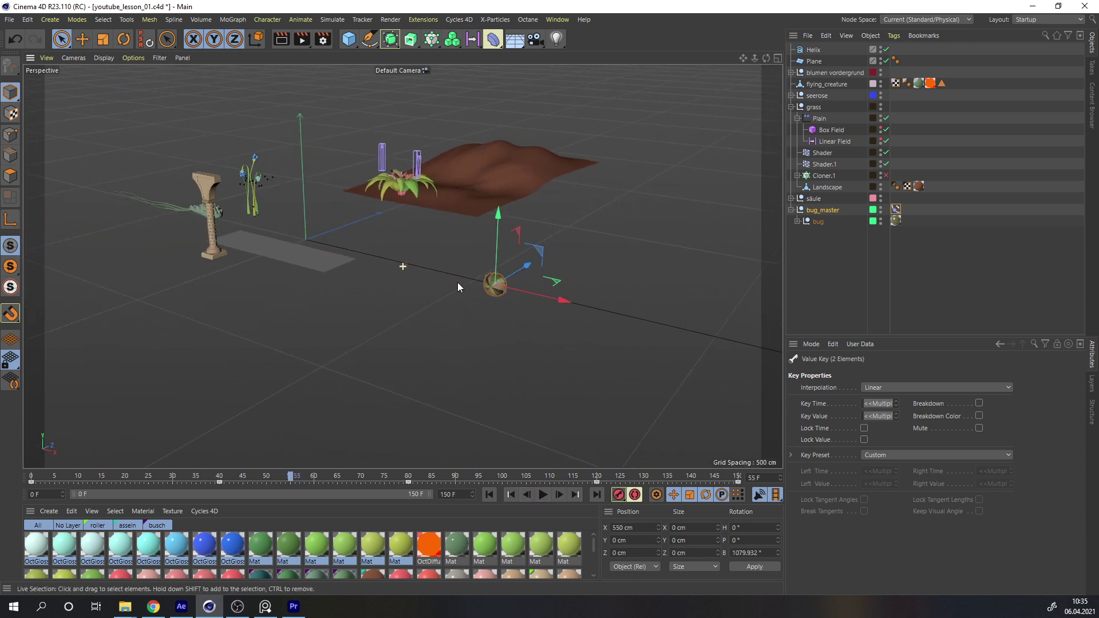
Examine the bug on its straight path and the surrounding scene objects from several angles.
{"action": "middle_click_drag", "start_coordinate": [458, 283], "coordinate": [401, 270], "text": "alt"}
{"action": "mouse_move", "coordinate": [400, 270]}
{"action": "left_mouse_down", "text": "alt"}
{"action": "mouse_move", "coordinate": [346, 274]}
{"action": "mouse_move", "coordinate": [421, 269]}
{"action": "left_mouse_up", "text": "alt"}
{"action": "right_click_drag", "start_coordinate": [421, 269], "coordinate": [387, 266], "text": "alt"}
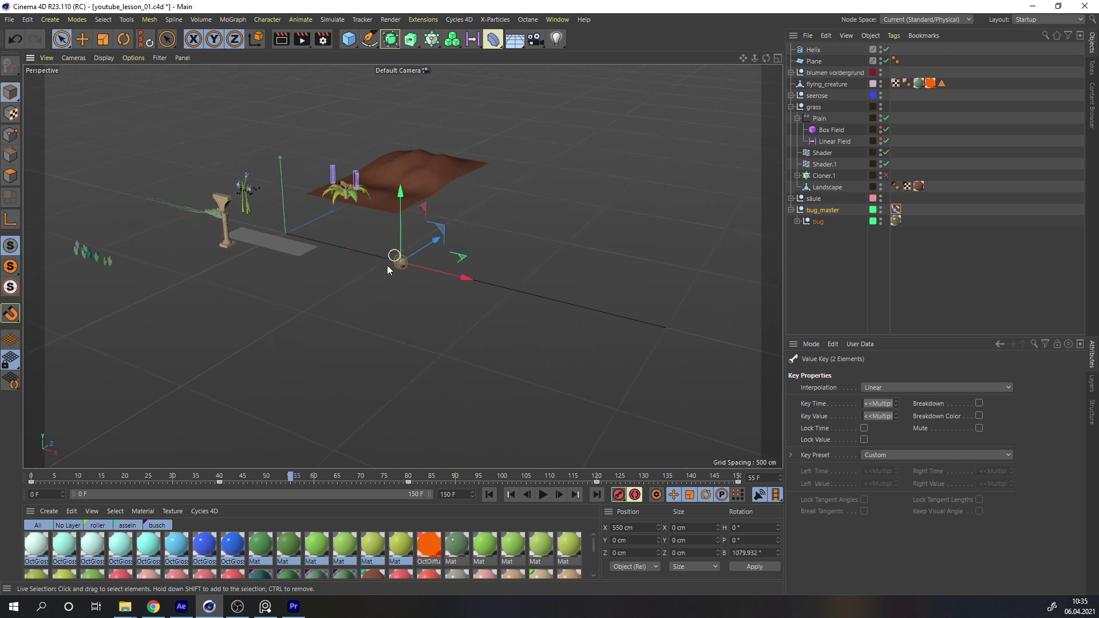
{"action": "left_click_drag", "start_coordinate": [387, 265], "coordinate": [310, 224], "text": "alt"}
{"action": "left_click", "coordinate": [306, 223]}
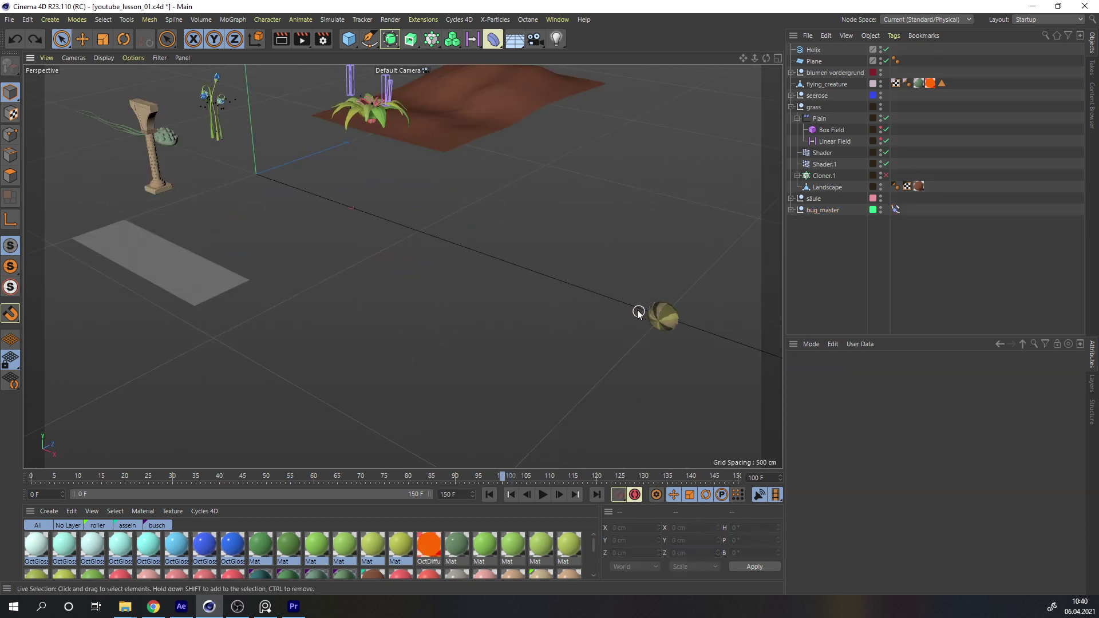
{"action": "scroll", "coordinate": [658, 312], "scroll_direction": "up", "scroll_amount": 3}
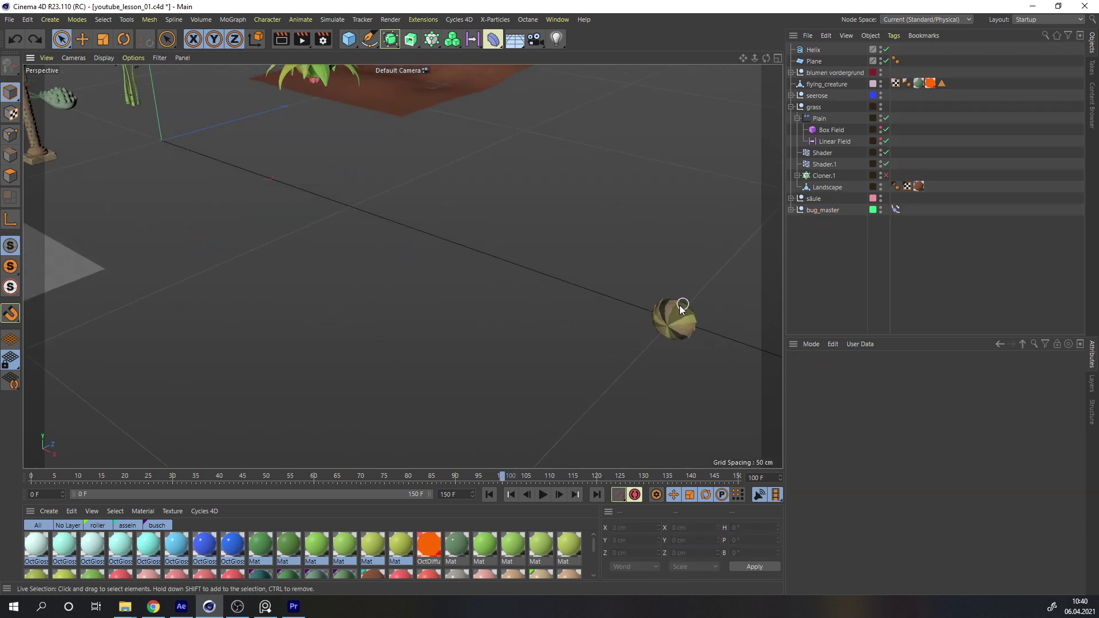
{"action": "scroll", "coordinate": [680, 308], "scroll_direction": "down", "scroll_amount": 5}
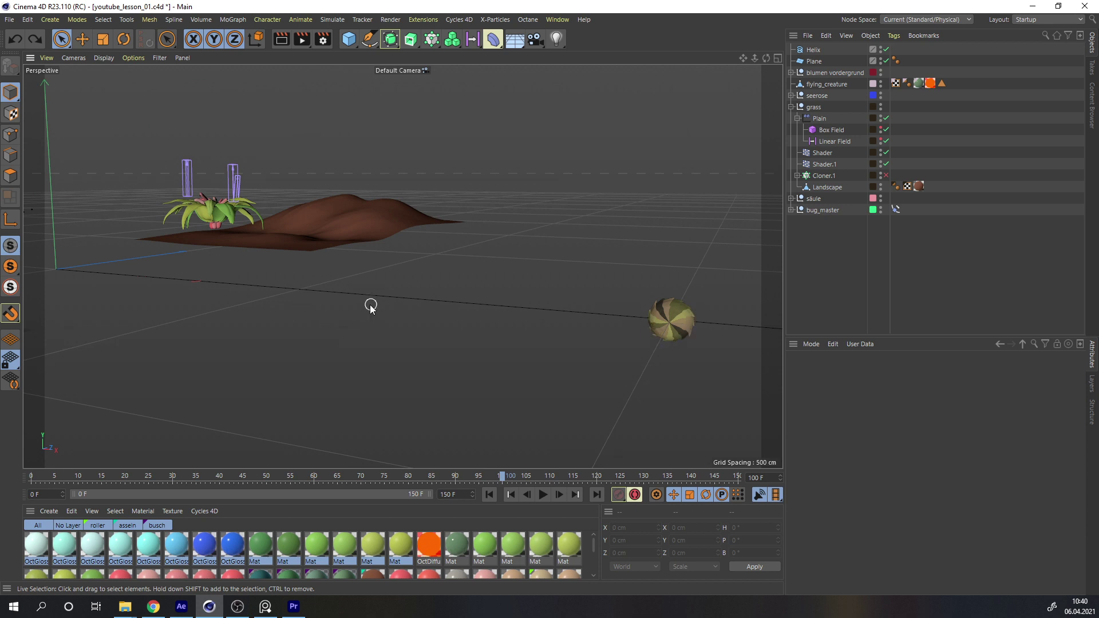
{"action": "left_click_drag", "start_coordinate": [371, 307], "coordinate": [447, 261], "text": "alt"}
{"action": "scroll", "coordinate": [680, 383], "scroll_direction": "down", "scroll_amount": 3}
{"action": "left_click_drag", "start_coordinate": [668, 386], "coordinate": [686, 371], "text": "alt"}
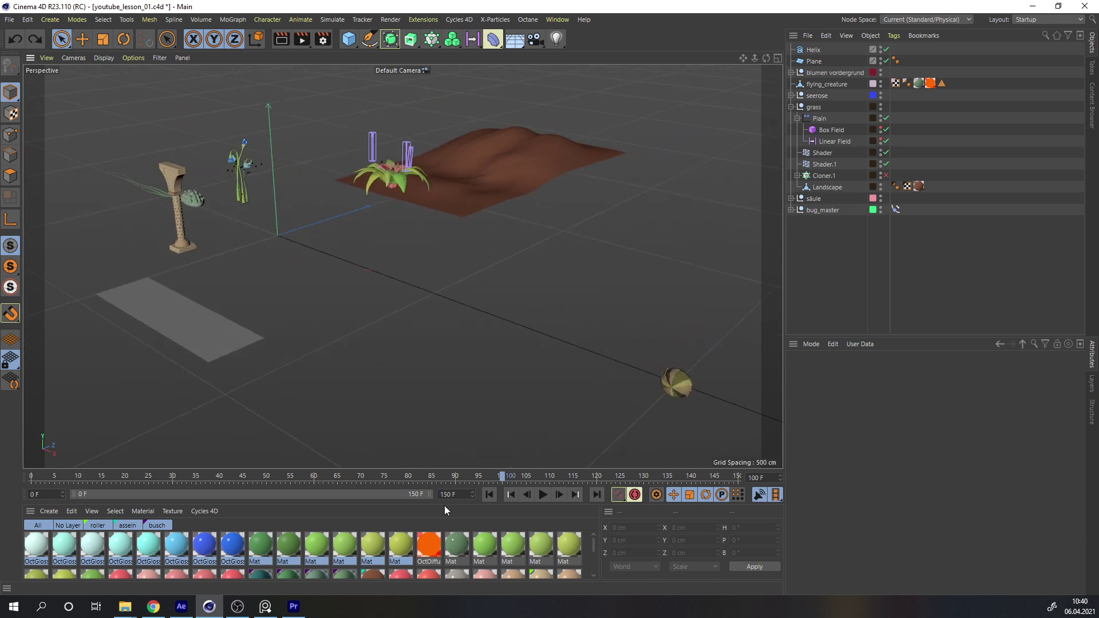
Return the animation to frame 0 and duplicate the Helix spline.
{"action": "left_click", "coordinate": [488, 495]}
{"action": "scroll", "coordinate": [282, 244], "scroll_direction": "up", "scroll_amount": 2}
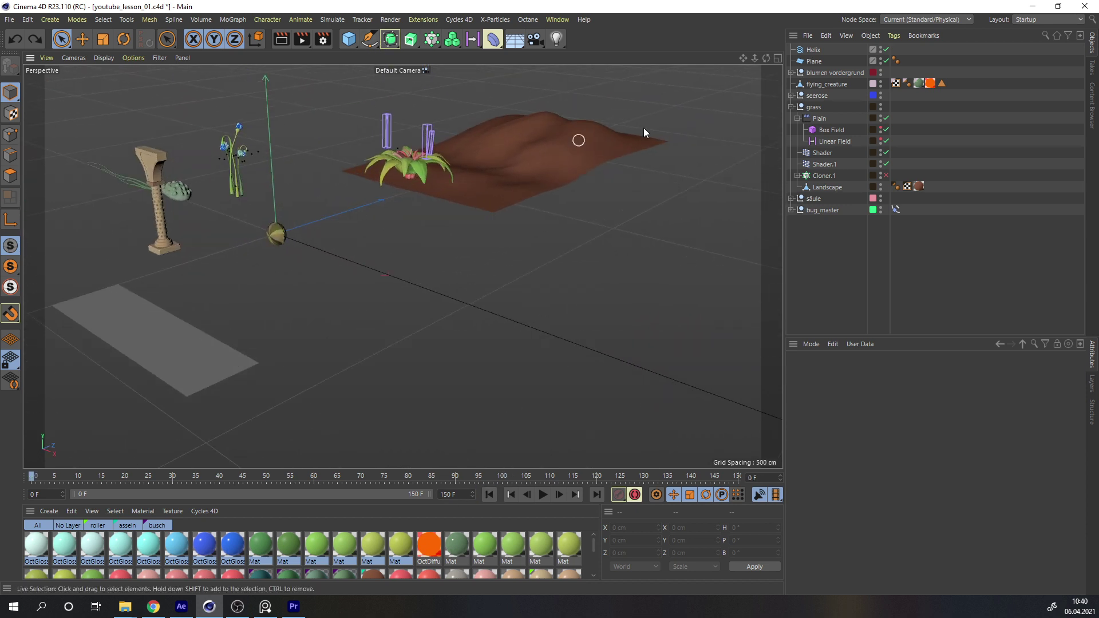
{"action": "left_click_drag", "start_coordinate": [828, 53], "coordinate": [827, 48], "text": "ctrl"}
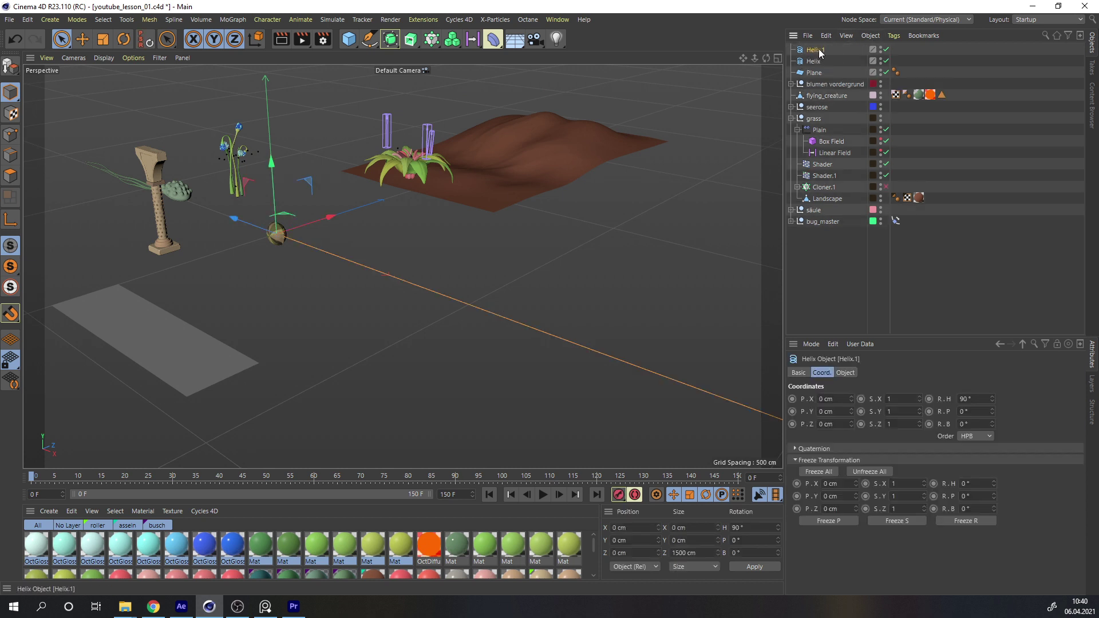
Add a Rectangle spline and rotate it to a heading of 90°.
{"action": "left_click_drag", "start_coordinate": [370, 39], "coordinate": [475, 142]}
{"action": "left_click", "coordinate": [475, 140]}
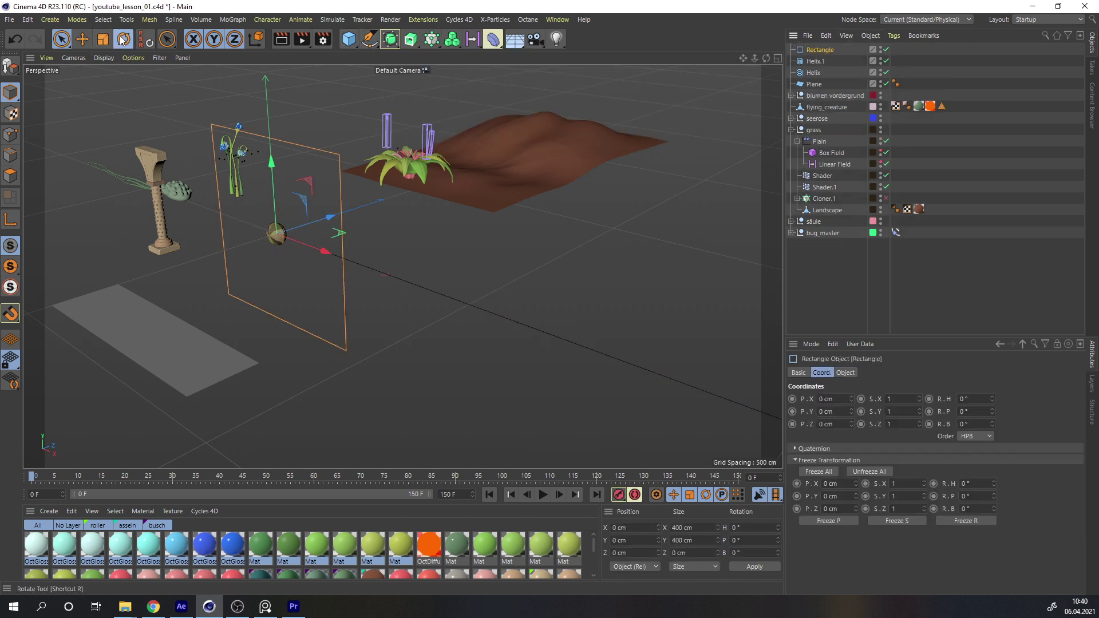
{"action": "key", "text": "r"}
{"action": "left_click_drag", "start_coordinate": [282, 252], "coordinate": [330, 232]}
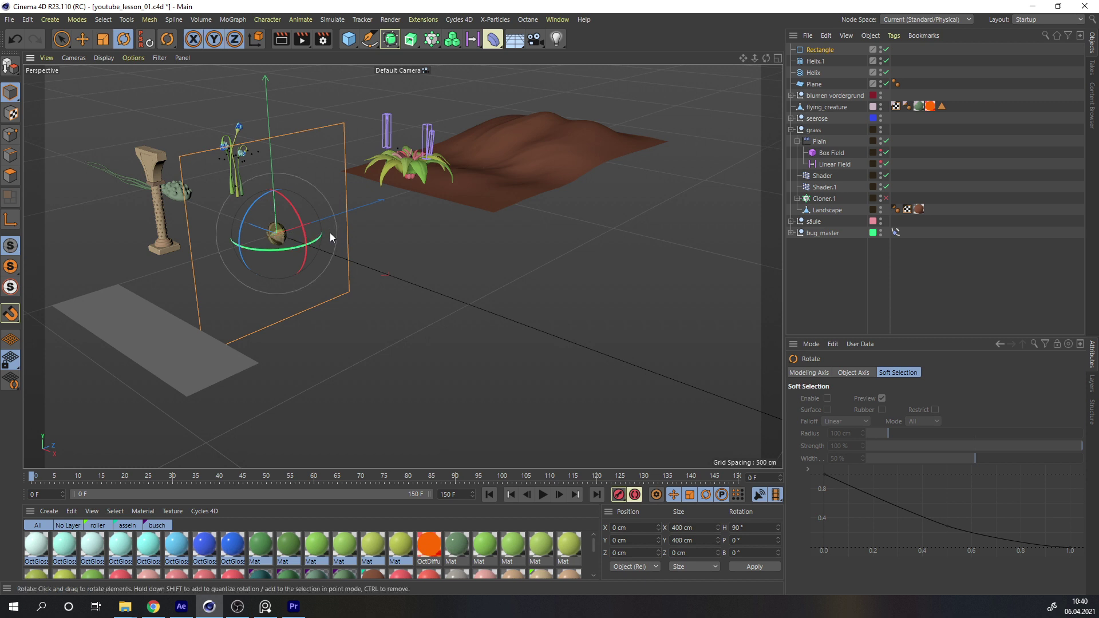
Set the rectangle spline's width to 150 cm and its height to 2 cm.
{"action": "left_click", "coordinate": [820, 50]}
{"action": "left_click", "coordinate": [843, 372]}
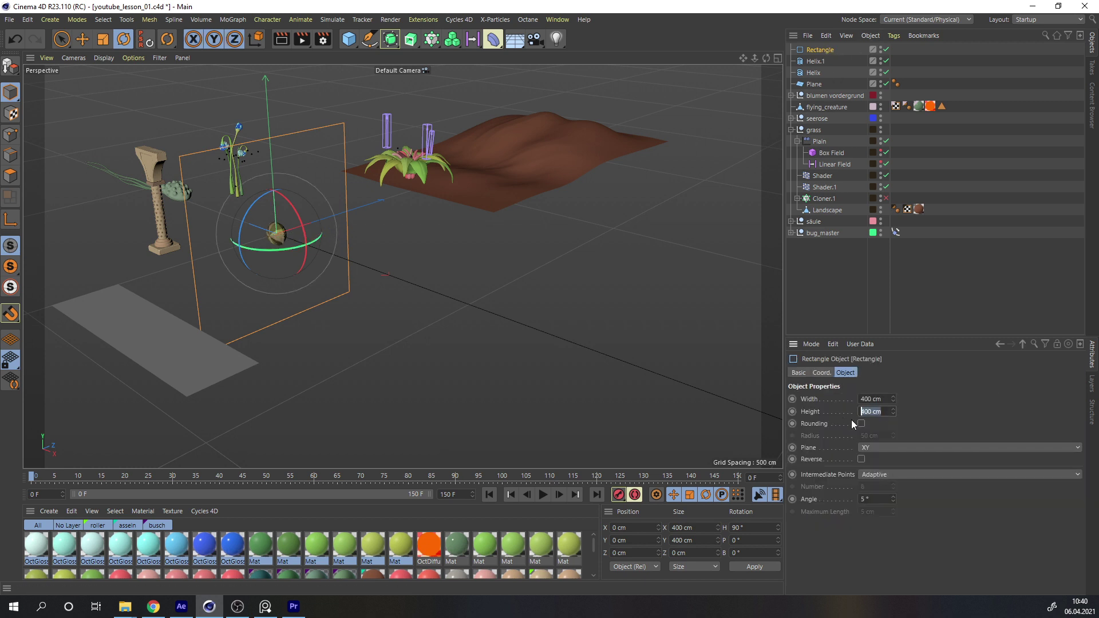
{"action": "type", "text": "150"}
{"action": "key", "text": "Return"}
{"action": "type", "text": "2"}
{"action": "key", "text": "Return"}
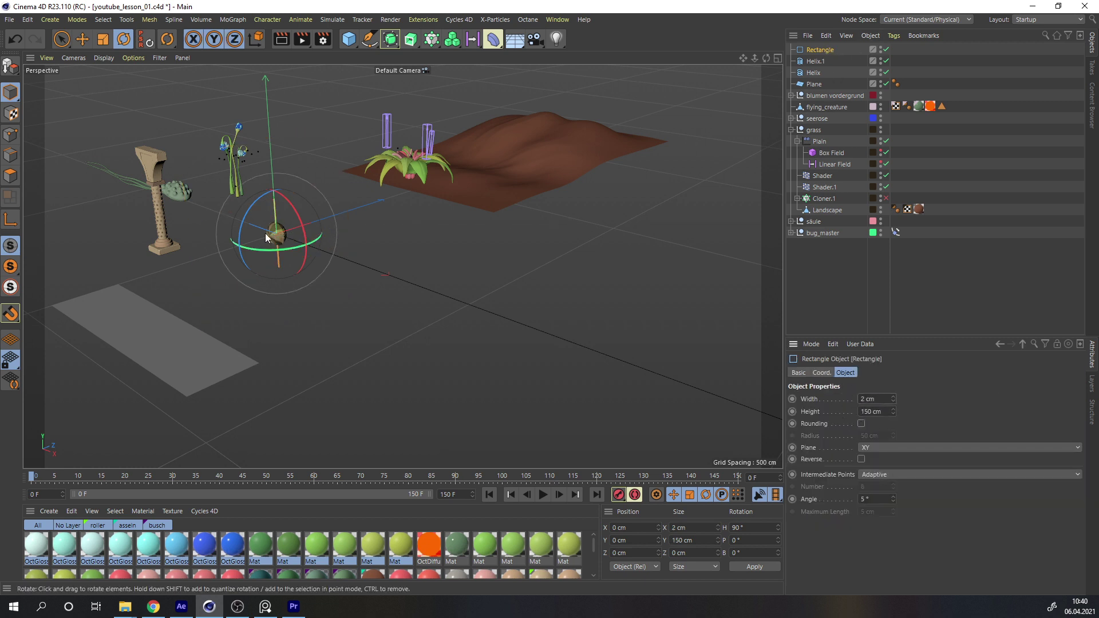
{"action": "scroll", "coordinate": [266, 232], "scroll_direction": "up", "scroll_amount": 5}
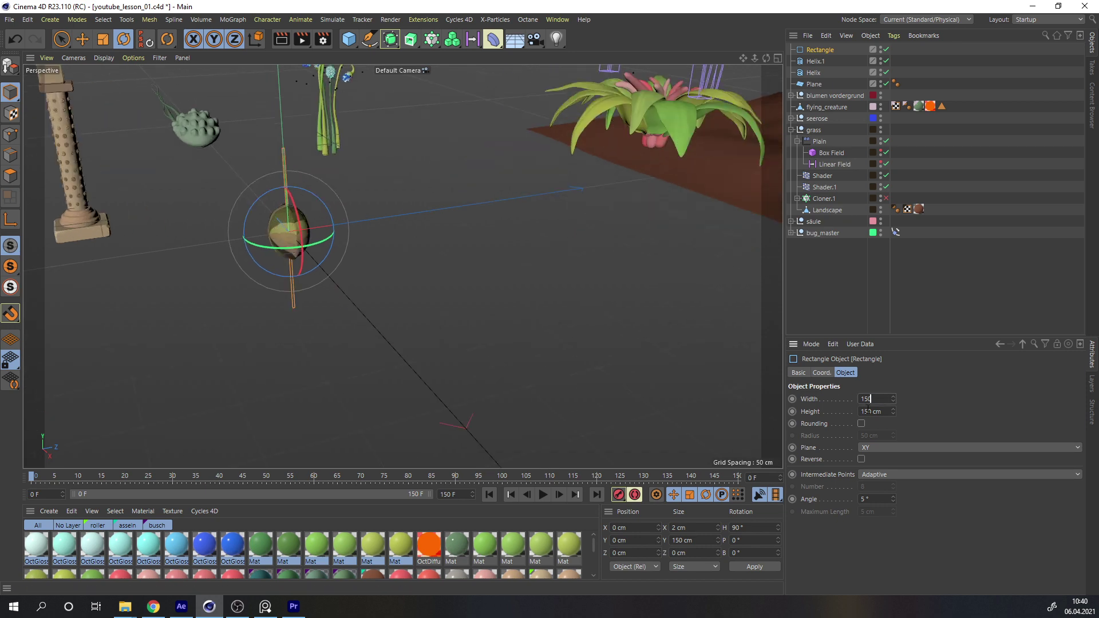
{"action": "key", "text": "Return"}
Create a Sweep object with the Rectangle as profile and the duplicated helix as path, and reactivate Live Selection.
{"action": "left_click_drag", "start_coordinate": [269, 233], "coordinate": [331, 244], "text": "alt"}
{"action": "left_click_drag", "start_coordinate": [411, 40], "coordinate": [460, 116]}
{"action": "left_click_drag", "start_coordinate": [847, 75], "coordinate": [818, 51]}
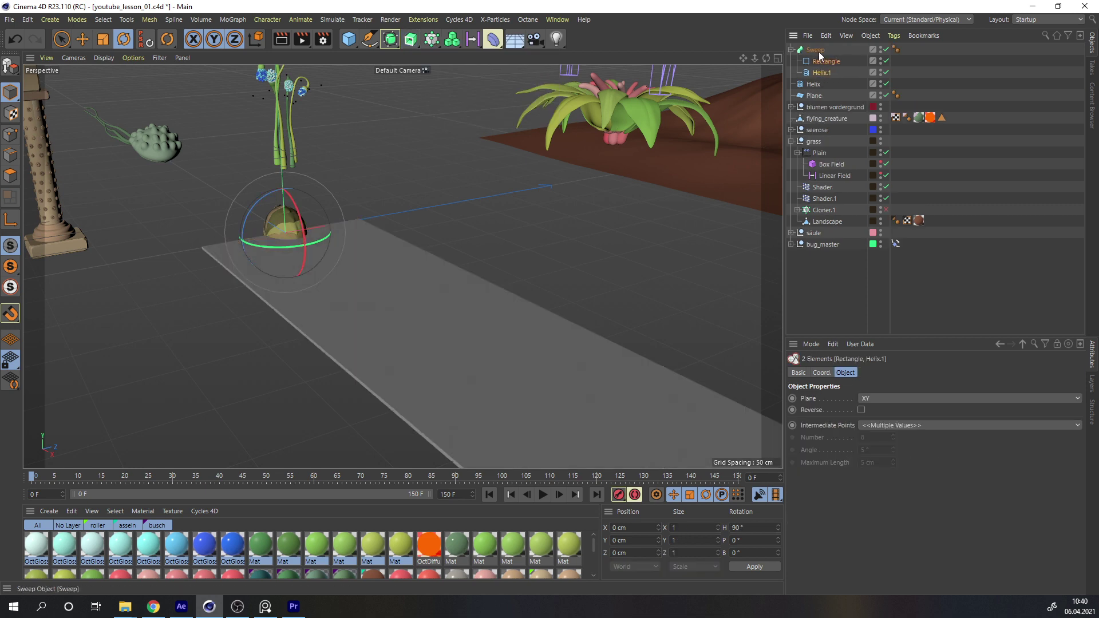
{"action": "left_click", "coordinate": [819, 50]}
{"action": "left_click_drag", "start_coordinate": [62, 40], "coordinate": [108, 54]}
Inspect the swept ground strip under the bug from several angles and clear the selection.
{"action": "right_click_drag", "start_coordinate": [432, 258], "coordinate": [343, 262], "text": "alt"}
{"action": "left_click_drag", "start_coordinate": [343, 263], "coordinate": [380, 249], "text": "alt"}
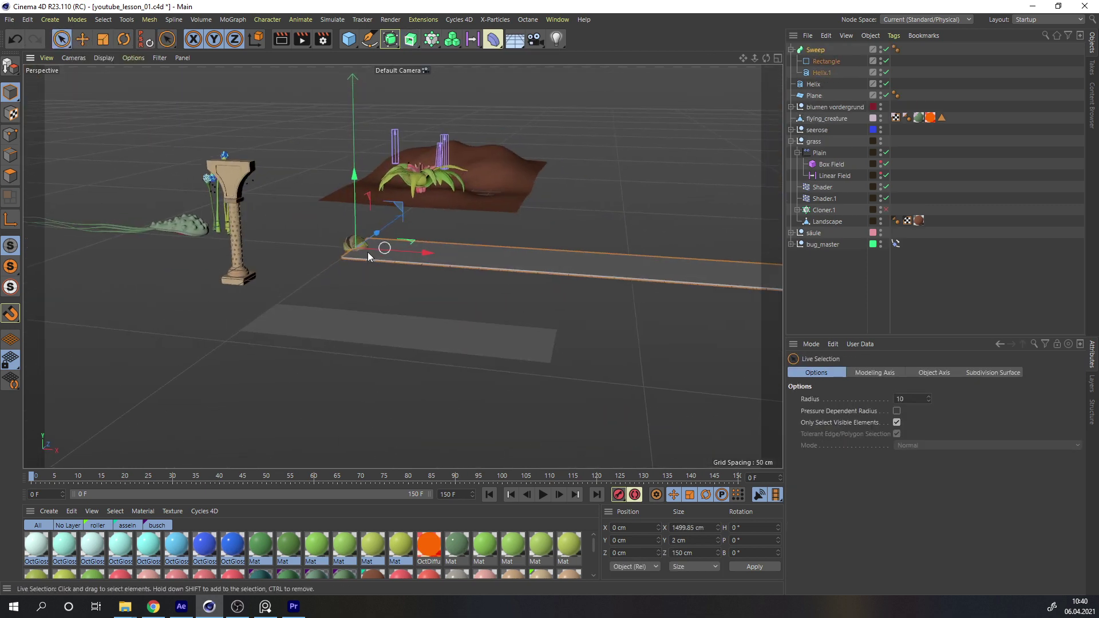
{"action": "right_click_drag", "start_coordinate": [359, 251], "coordinate": [554, 199], "text": "alt"}
{"action": "left_click_drag", "start_coordinate": [332, 248], "coordinate": [458, 179], "text": "alt"}
{"action": "right_click_drag", "start_coordinate": [457, 182], "coordinate": [329, 192], "text": "alt"}
{"action": "left_click_drag", "start_coordinate": [329, 191], "coordinate": [311, 248], "text": "alt"}
{"action": "right_click_drag", "start_coordinate": [311, 248], "coordinate": [286, 258], "text": "alt"}
{"action": "left_click", "coordinate": [316, 260]}
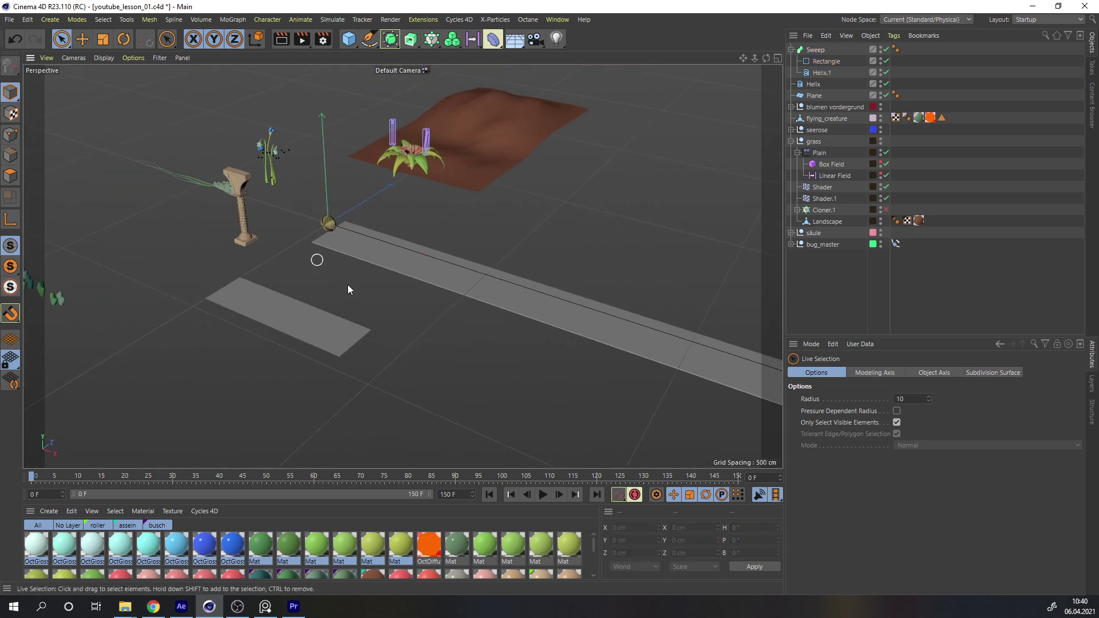
Play back the animation briefly to check how the bug travels along the swept strip.
{"action": "left_click", "coordinate": [541, 495]}
{"action": "left_click_drag", "start_coordinate": [397, 266], "coordinate": [401, 205], "text": "alt"}
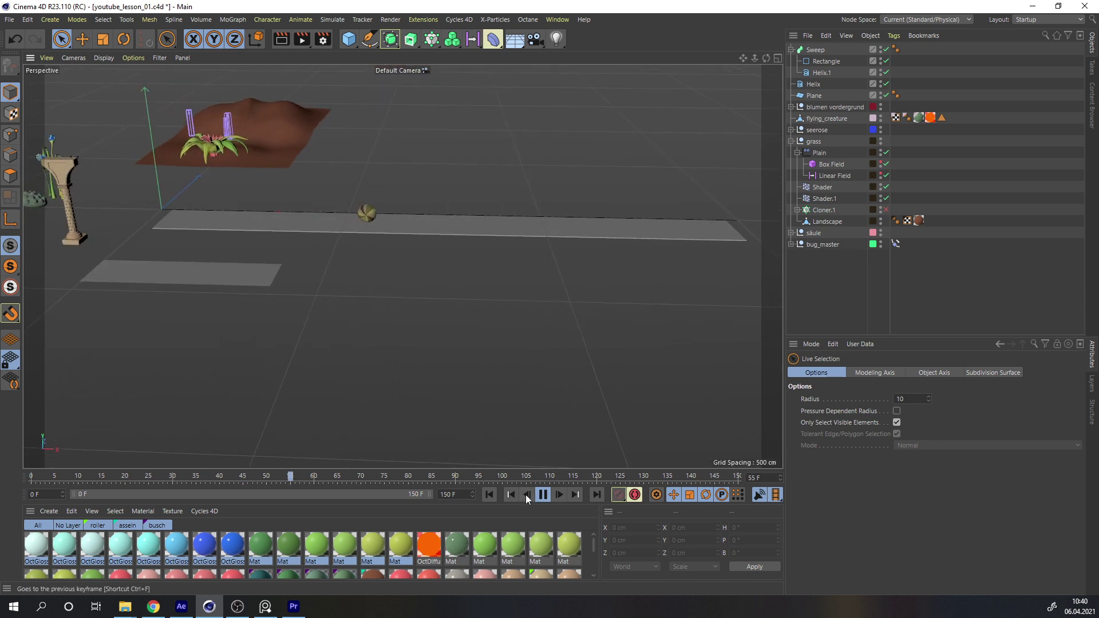
{"action": "key", "text": "F8"}
{"action": "right_click_drag", "start_coordinate": [391, 221], "coordinate": [437, 208], "text": "alt"}
Select the bug_master null, expand its hierarchy and show its coordinates.
{"action": "left_click", "coordinate": [397, 214]}
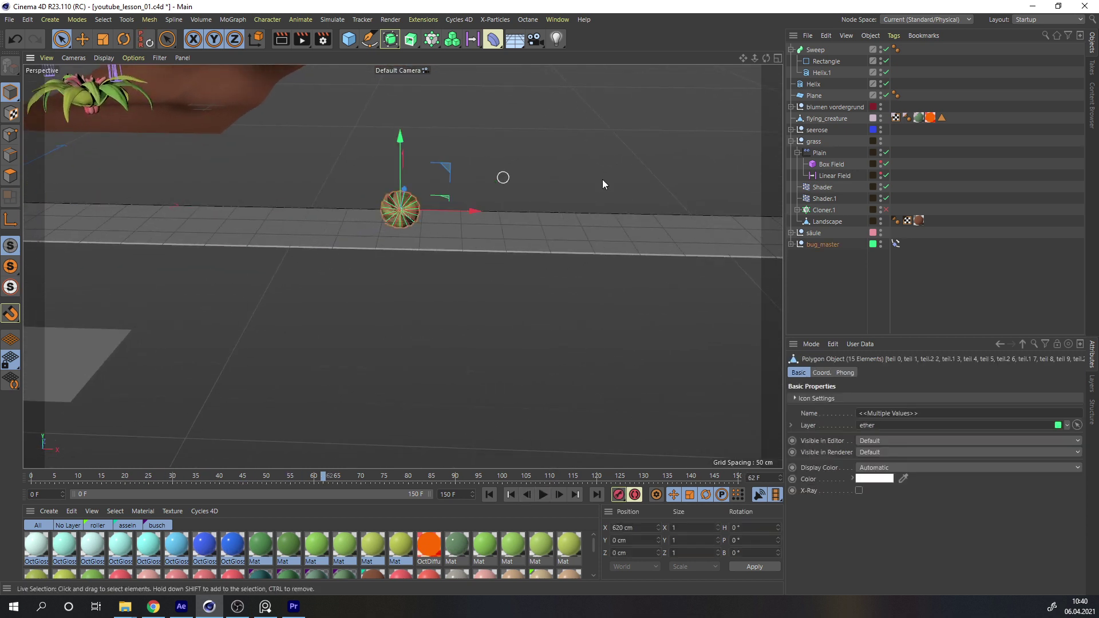
{"action": "left_click", "coordinate": [823, 244]}
{"action": "left_click", "coordinate": [791, 244]}
{"action": "left_click", "coordinate": [854, 374]}
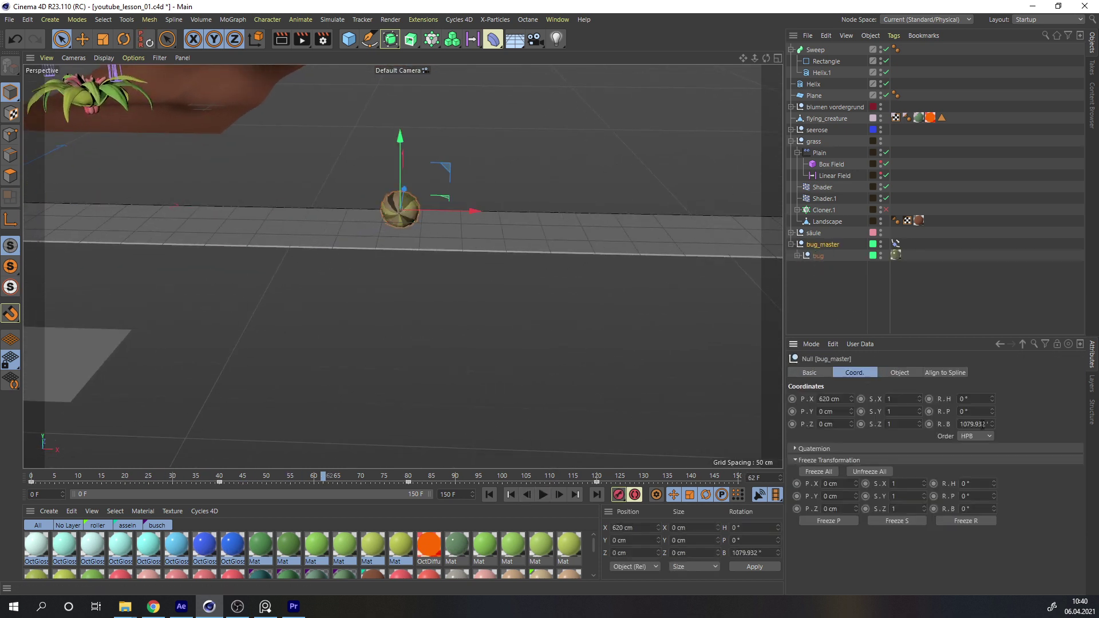
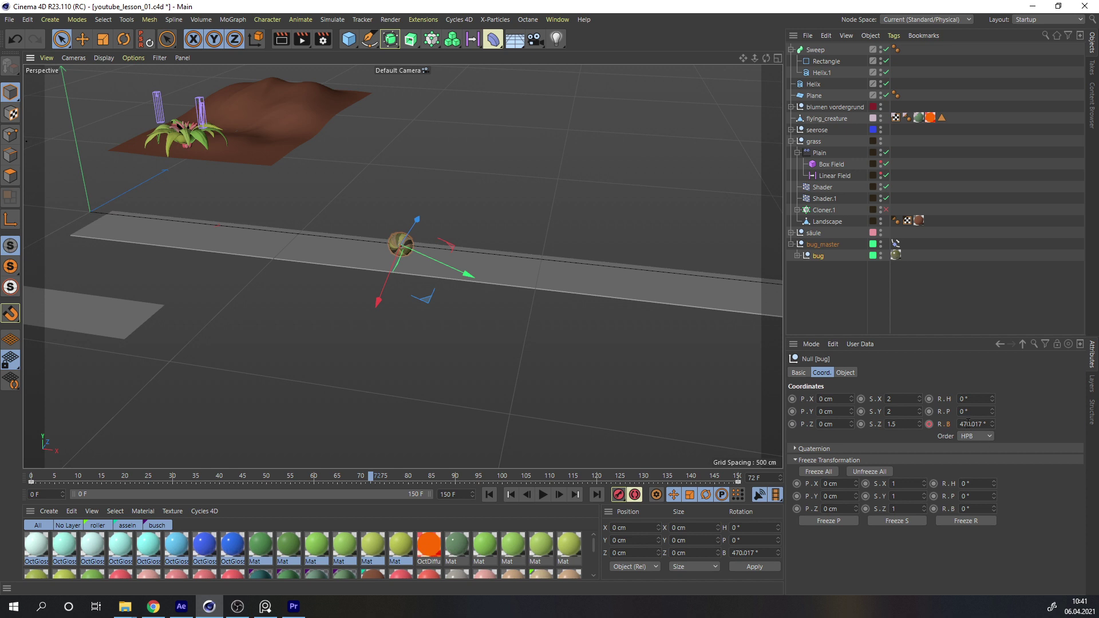
Set both keys of the bug's bank rotation (R.B) curve to linear interpolation and close the F-curve timeline.
{"action": "left_click_drag", "start_coordinate": [473, 479], "coordinate": [163, 474]}
{"action": "right_click", "coordinate": [946, 424]}
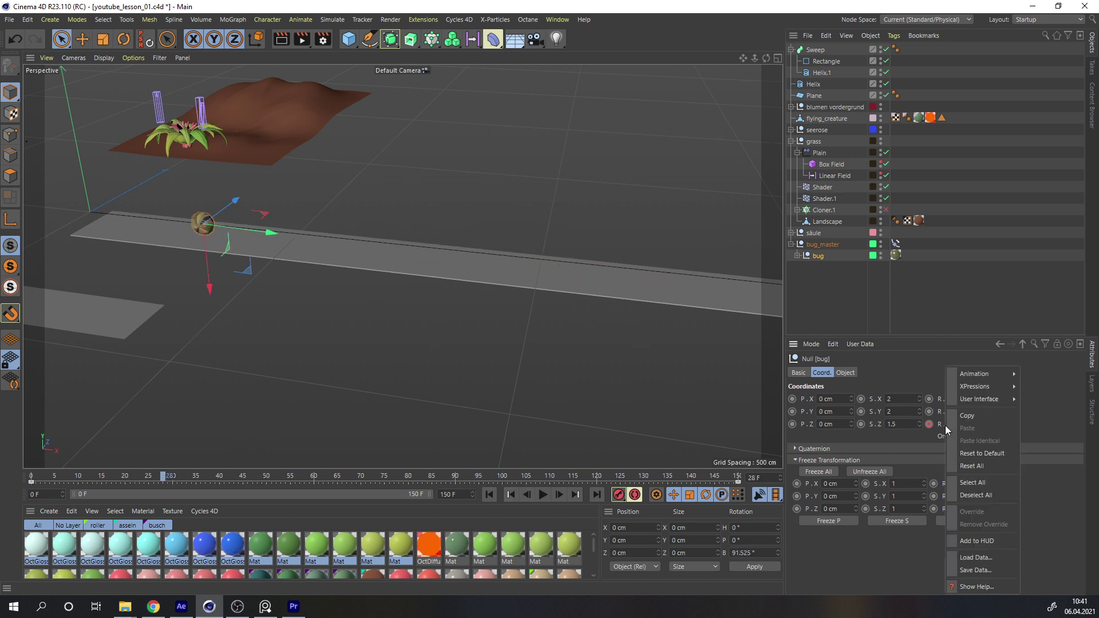
{"action": "mouse_move", "coordinate": [982, 373]}
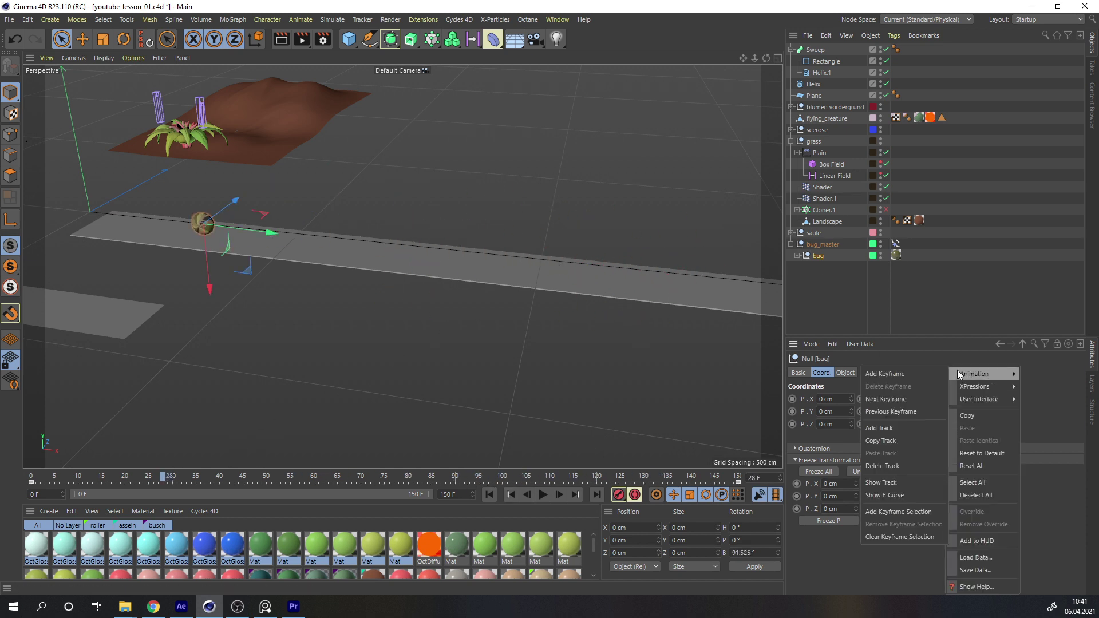
{"action": "left_click", "coordinate": [880, 495]}
{"action": "left_click_drag", "start_coordinate": [658, 263], "coordinate": [422, 158]}
{"action": "left_click_drag", "start_coordinate": [422, 158], "coordinate": [422, 148]}
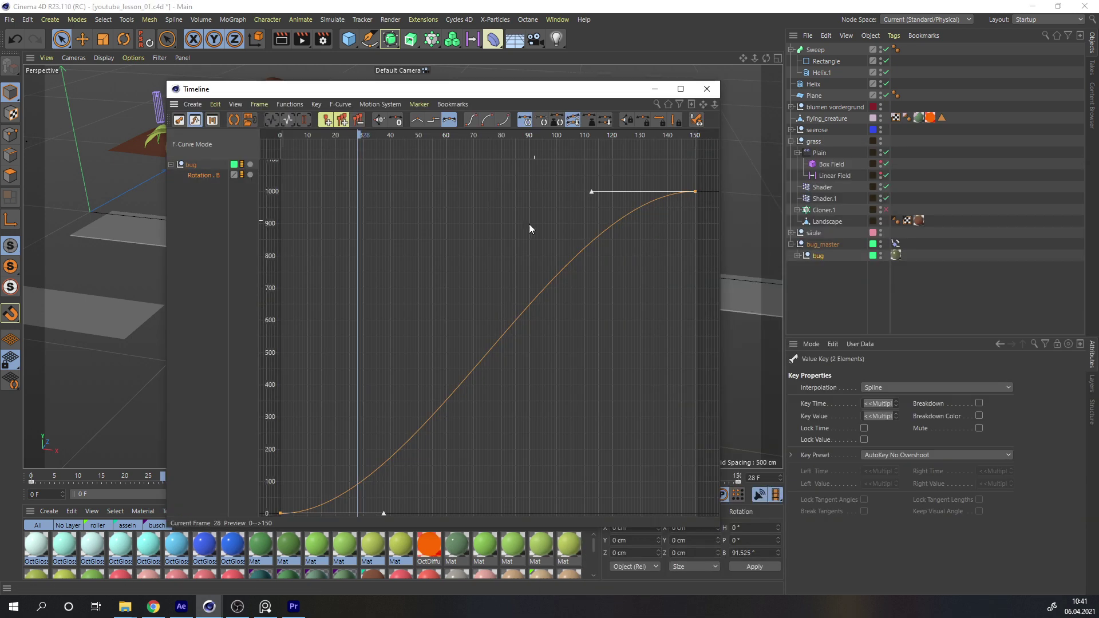
{"action": "left_click", "coordinate": [417, 119]}
{"action": "left_click", "coordinate": [706, 89]}
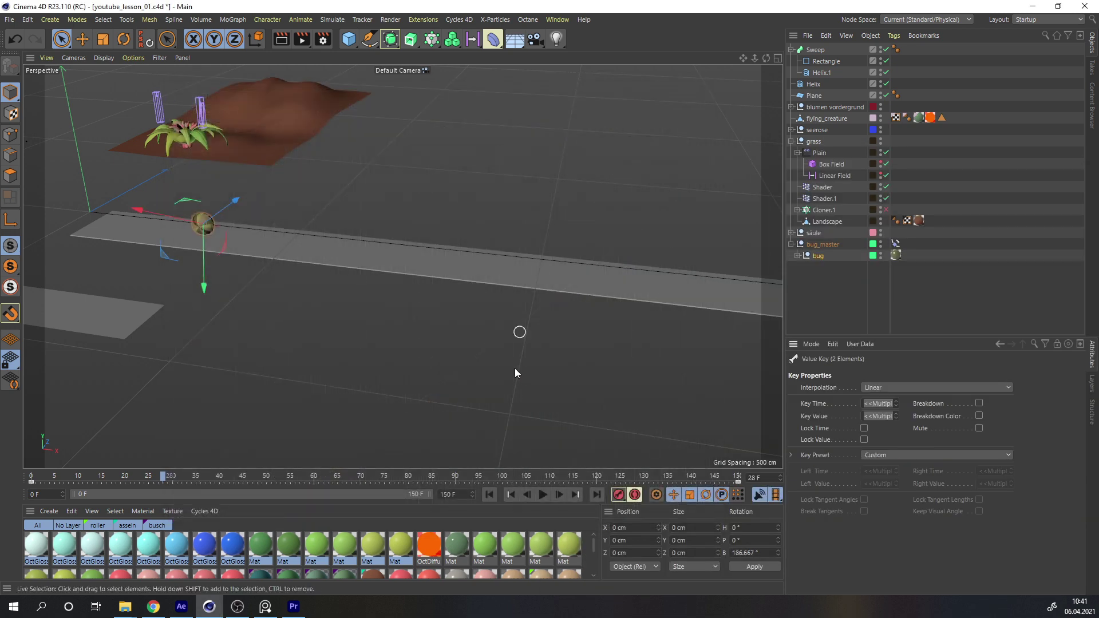
Play the animation from frame 0 to check the bug's rolling speed.
{"action": "left_click", "coordinate": [487, 496]}
{"action": "left_click", "coordinate": [543, 495]}
{"action": "left_click", "coordinate": [543, 495]}
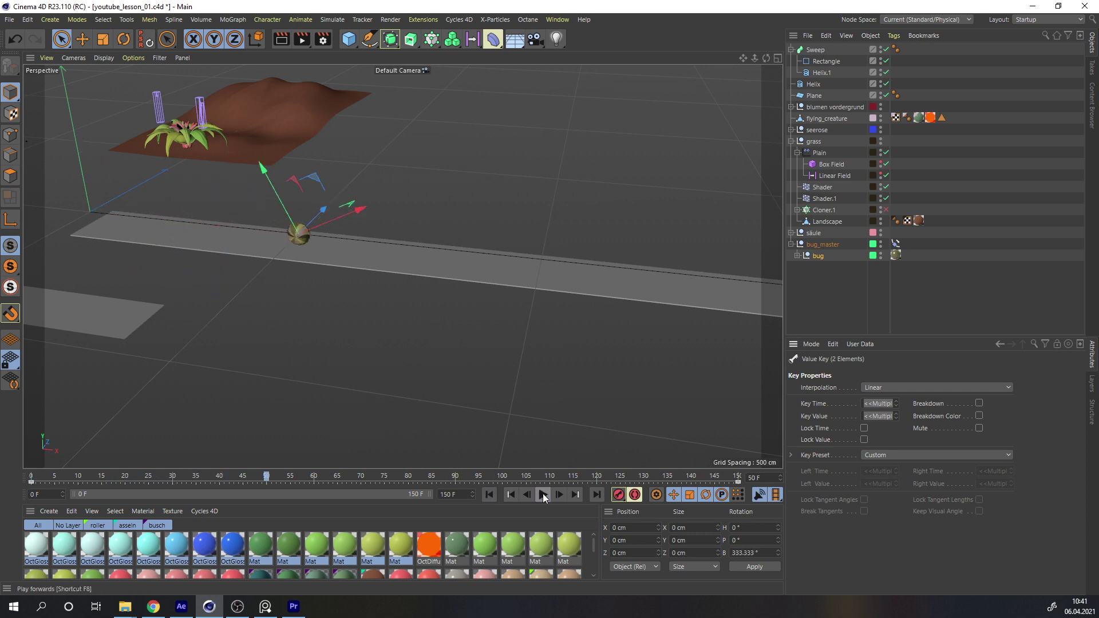
Set the bug's bank rotation (R.B) key at frame 150 to 2000°.
{"action": "left_click", "coordinate": [816, 258]}
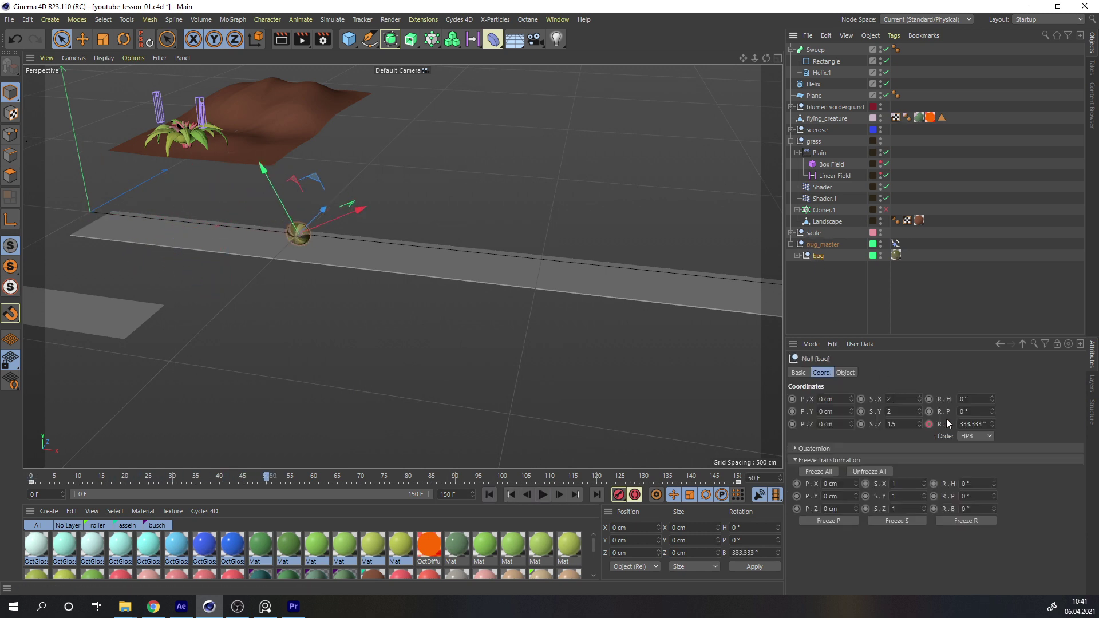
{"action": "left_click_drag", "start_coordinate": [550, 468], "coordinate": [753, 469]}
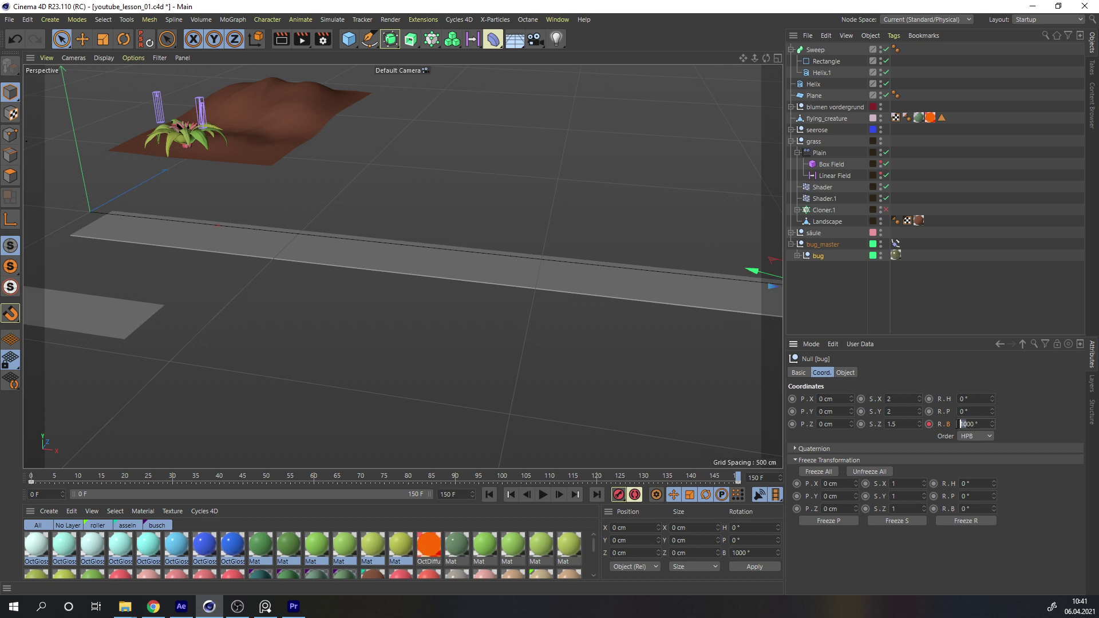
{"action": "key", "text": "Return"}
Replay the animation from the start and examine the faster rolling bug up close.
{"action": "left_click", "coordinate": [32, 479]}
{"action": "left_click", "coordinate": [543, 494]}
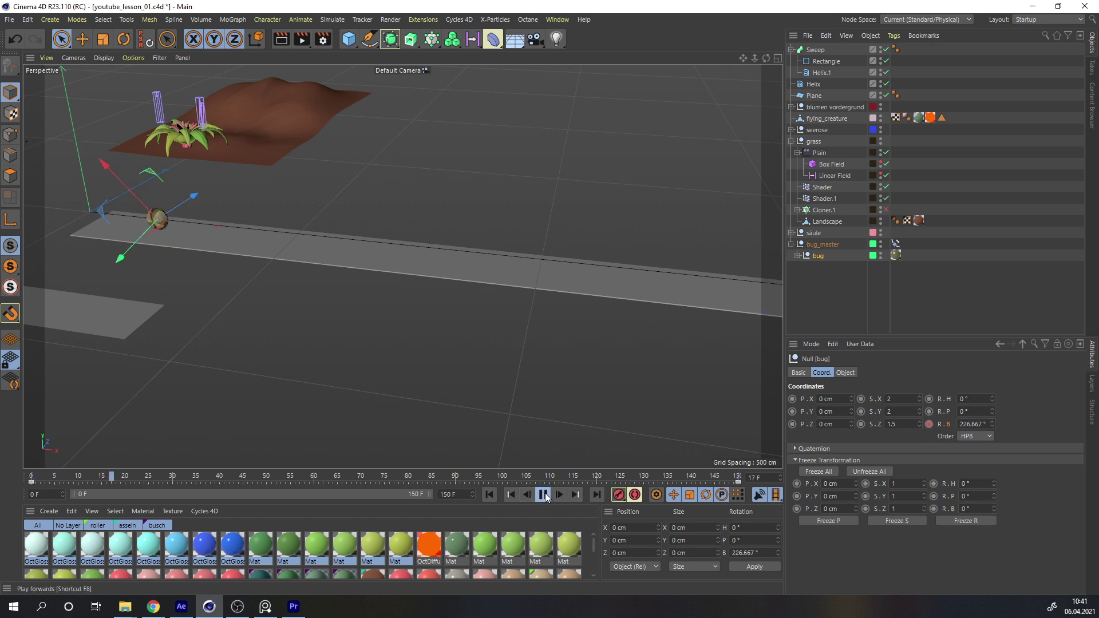
{"action": "left_click", "coordinate": [540, 494]}
{"action": "left_click_drag", "start_coordinate": [311, 241], "coordinate": [302, 243], "text": "alt"}
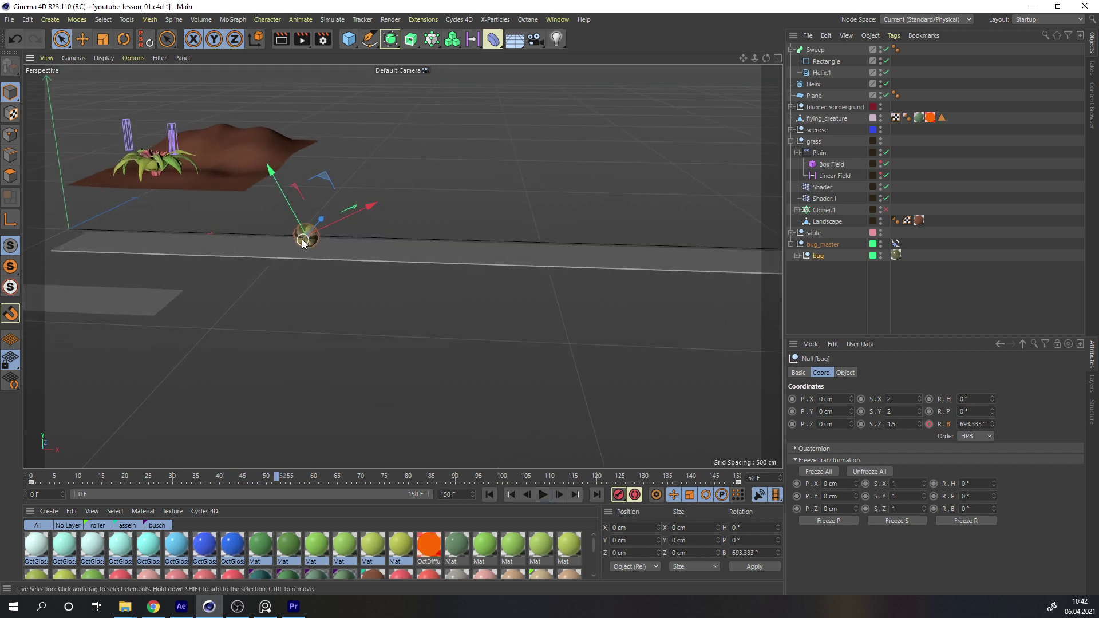
{"action": "scroll", "coordinate": [303, 244], "scroll_direction": "up", "scroll_amount": 5}
Try the Gouraud Shading (Lines) viewport display, then restore plain Gouraud Shading.
{"action": "left_click", "coordinate": [103, 58]}
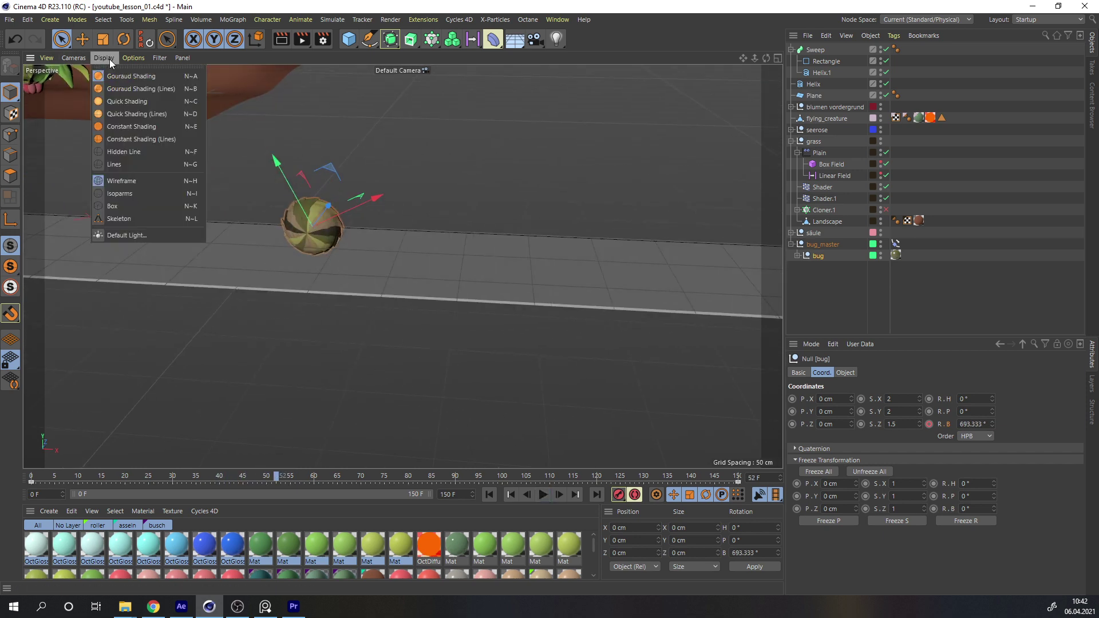
{"action": "left_click", "coordinate": [142, 89]}
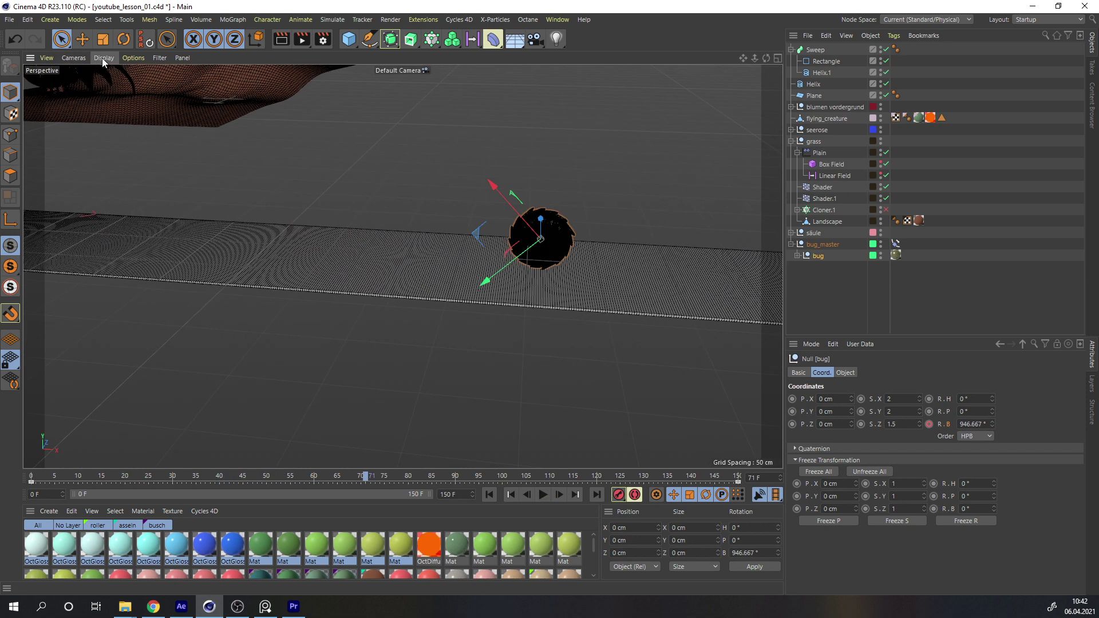
{"action": "left_click", "coordinate": [102, 58]}
{"action": "left_click", "coordinate": [128, 78]}
Continue the playback from a closer angle to judge the bug's rolling against the strip.
{"action": "middle_click_drag", "start_coordinate": [555, 297], "coordinate": [262, 246], "text": "alt"}
{"action": "left_click_drag", "start_coordinate": [262, 249], "coordinate": [337, 271], "text": "alt"}
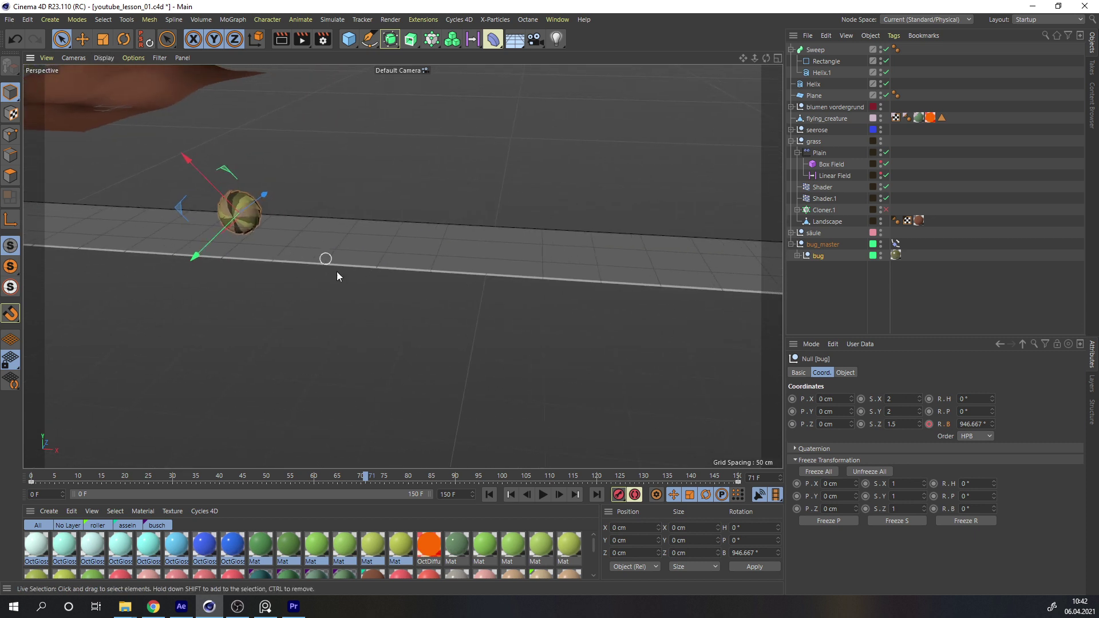
{"action": "left_click", "coordinate": [542, 494]}
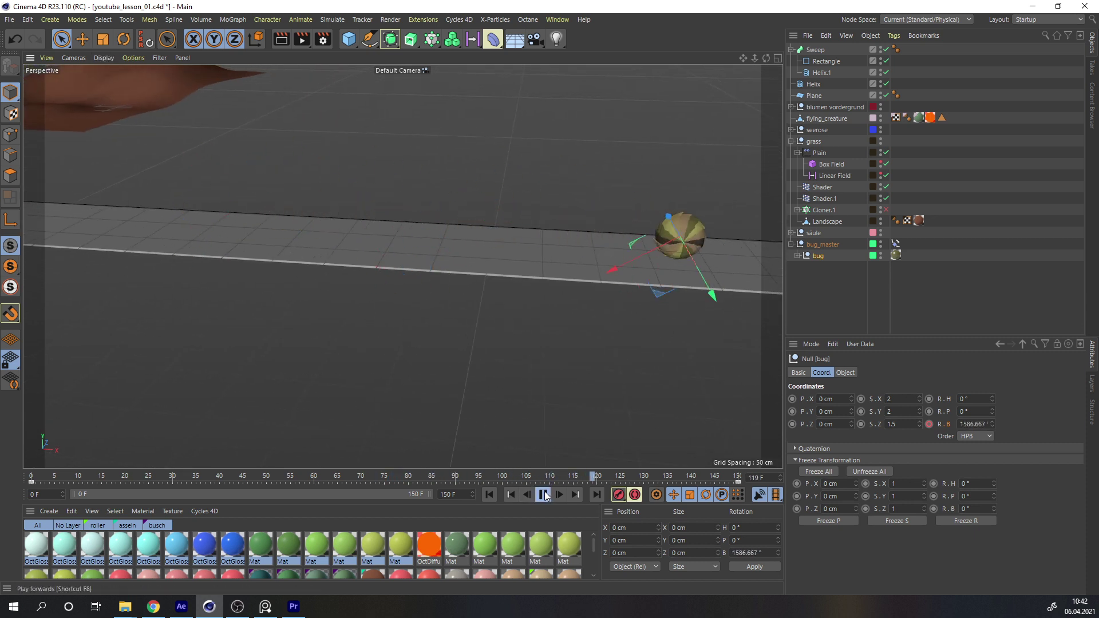
{"action": "left_click", "coordinate": [545, 493]}
{"action": "middle_click_drag", "start_coordinate": [698, 250], "coordinate": [582, 251], "text": "alt"}
Set the bug's bank rotation (R.B) key at frame 150 to 2500°.
{"action": "left_click", "coordinate": [487, 494]}
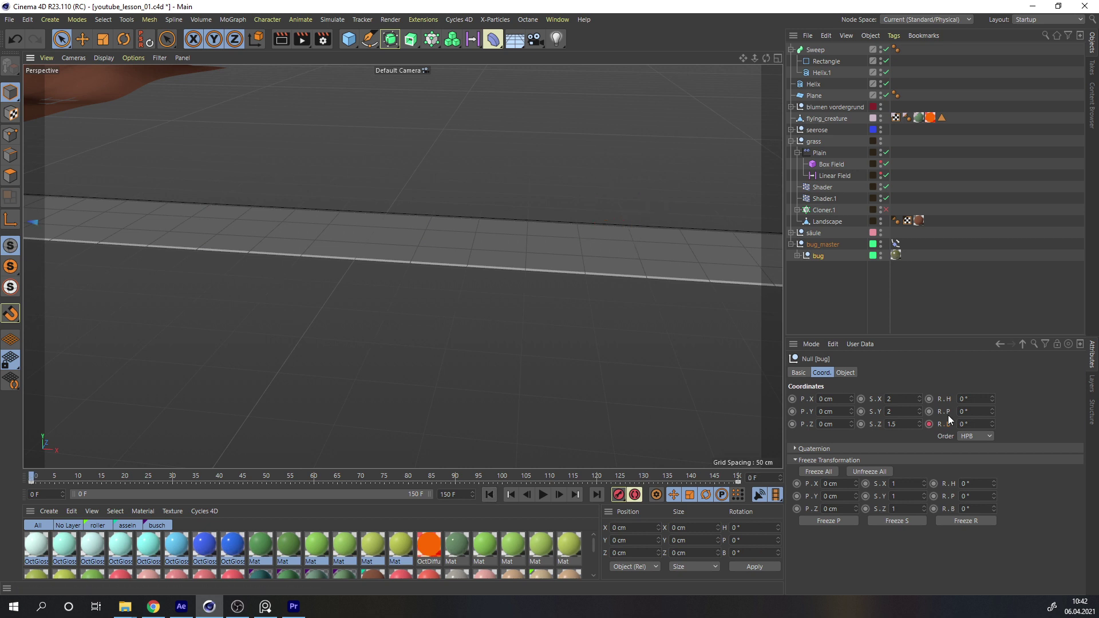
{"action": "right_click_drag", "start_coordinate": [437, 249], "coordinate": [280, 231], "text": "alt"}
{"action": "middle_click_drag", "start_coordinate": [280, 231], "coordinate": [441, 238], "text": "alt"}
{"action": "left_click_drag", "start_coordinate": [441, 238], "coordinate": [394, 257], "text": "alt"}
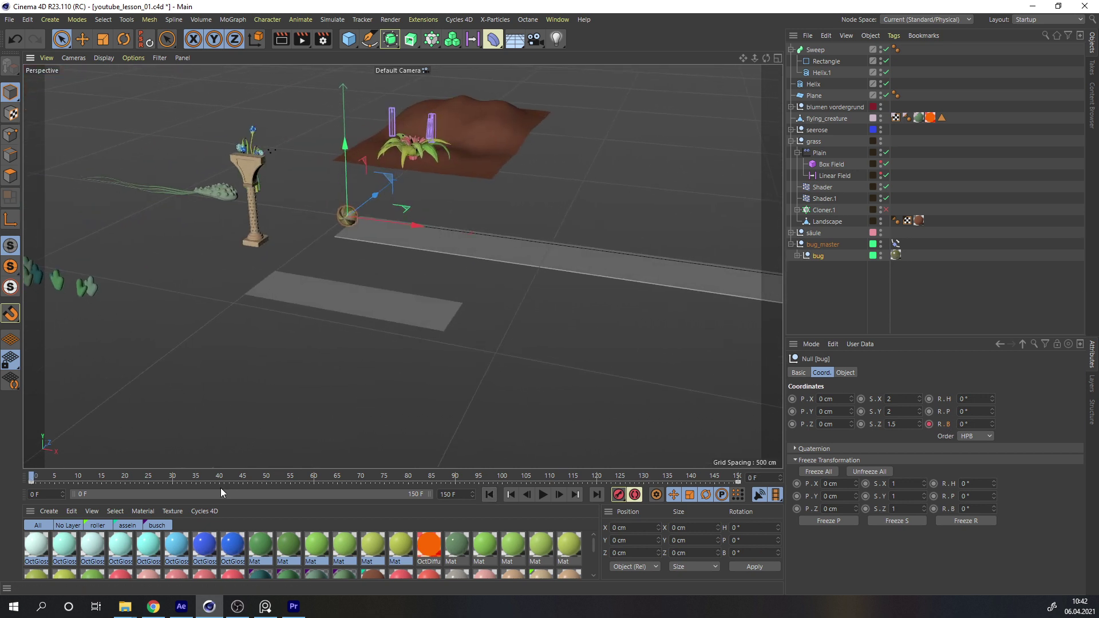
{"action": "left_click", "coordinate": [239, 476]}
{"action": "left_click_drag", "start_coordinate": [710, 476], "coordinate": [739, 479]}
{"action": "left_click_drag", "start_coordinate": [986, 423], "coordinate": [939, 428]}
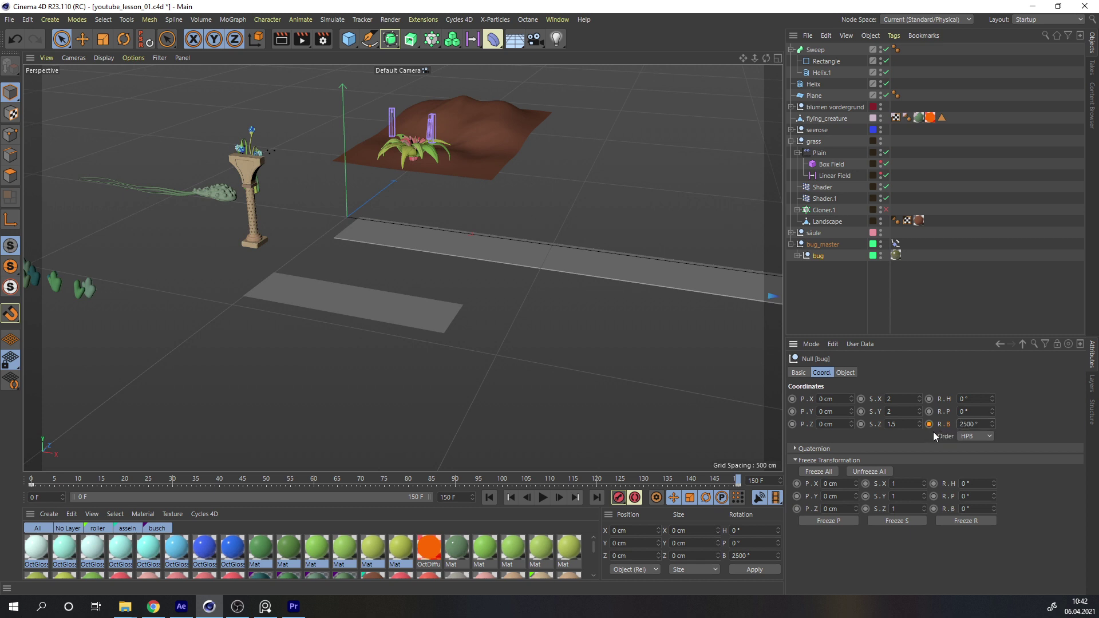
Play the animation in short stretches and examine the bug's rolling speed against the strip, then return to frame 0.
{"action": "left_click", "coordinate": [542, 496]}
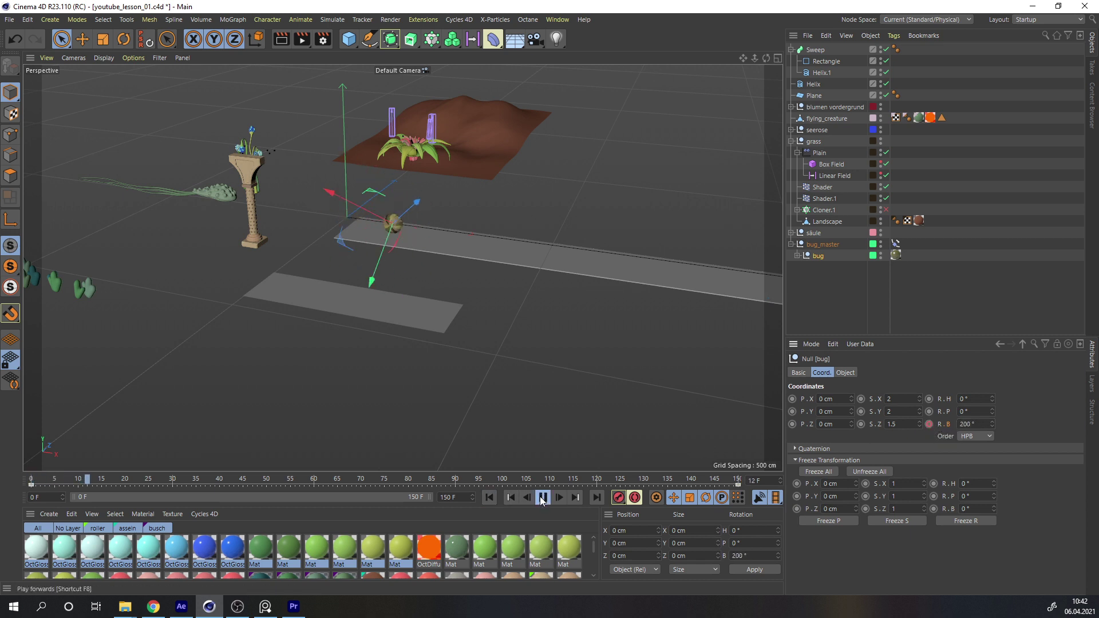
{"action": "left_click", "coordinate": [543, 497]}
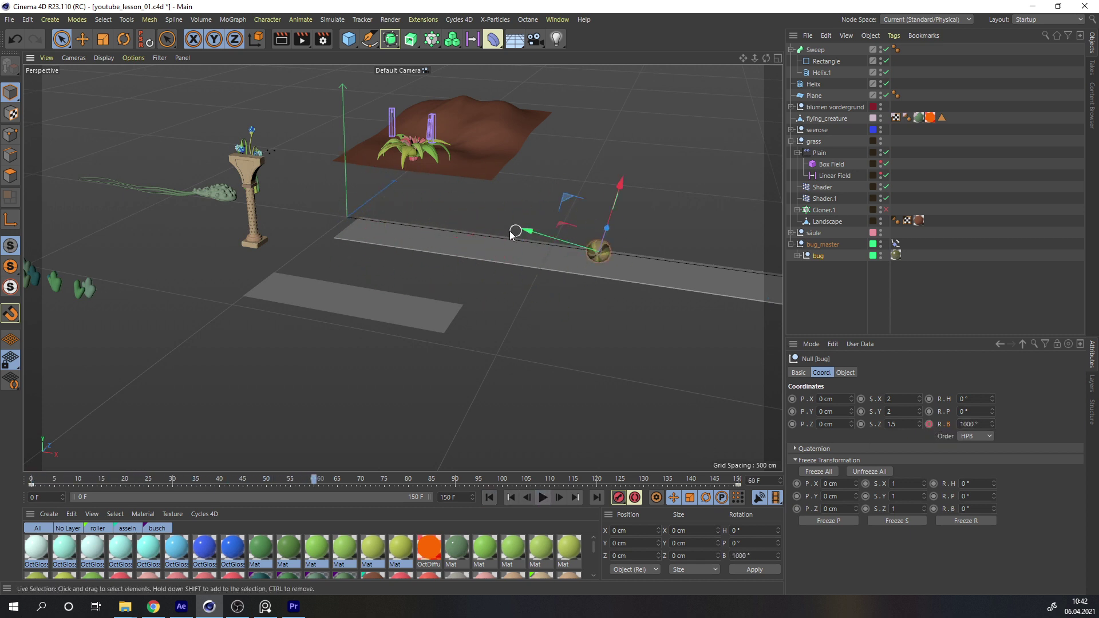
{"action": "scroll", "coordinate": [383, 239], "scroll_direction": "up", "scroll_amount": 3}
{"action": "scroll", "coordinate": [383, 236], "scroll_direction": "up", "scroll_amount": 2}
{"action": "left_click", "coordinate": [543, 497]}
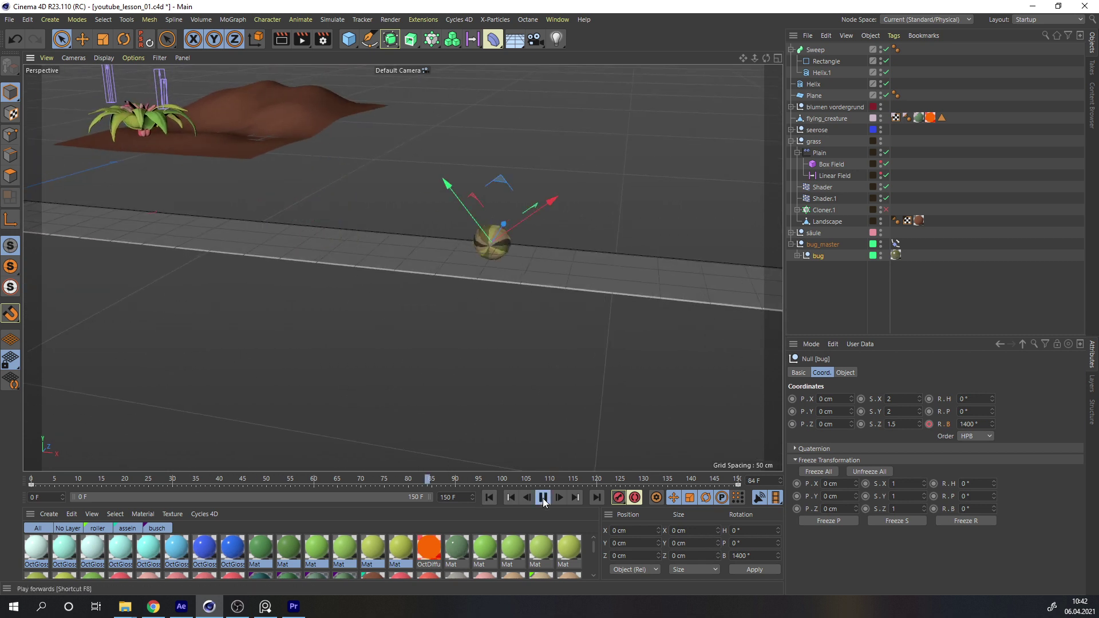
{"action": "left_click", "coordinate": [543, 499]}
{"action": "middle_click_drag", "start_coordinate": [595, 273], "coordinate": [470, 264], "text": "alt"}
{"action": "left_click", "coordinate": [489, 497]}
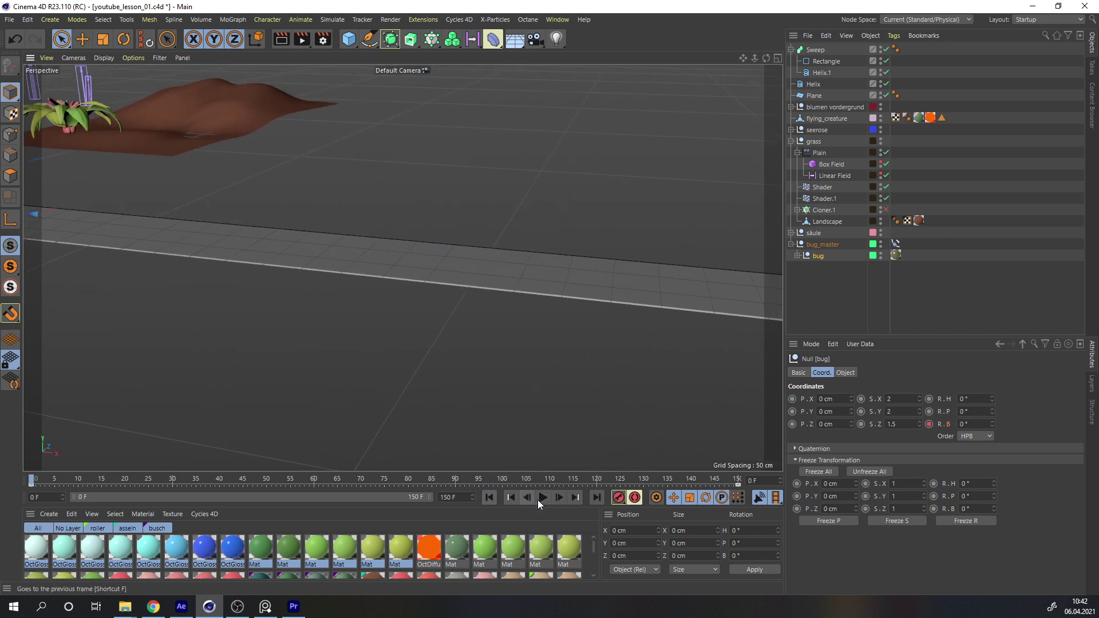
Raise the bug's R.B rotation key at frame 150 to 3000°.
{"action": "left_click", "coordinate": [976, 425]}
{"action": "left_click", "coordinate": [725, 479]}
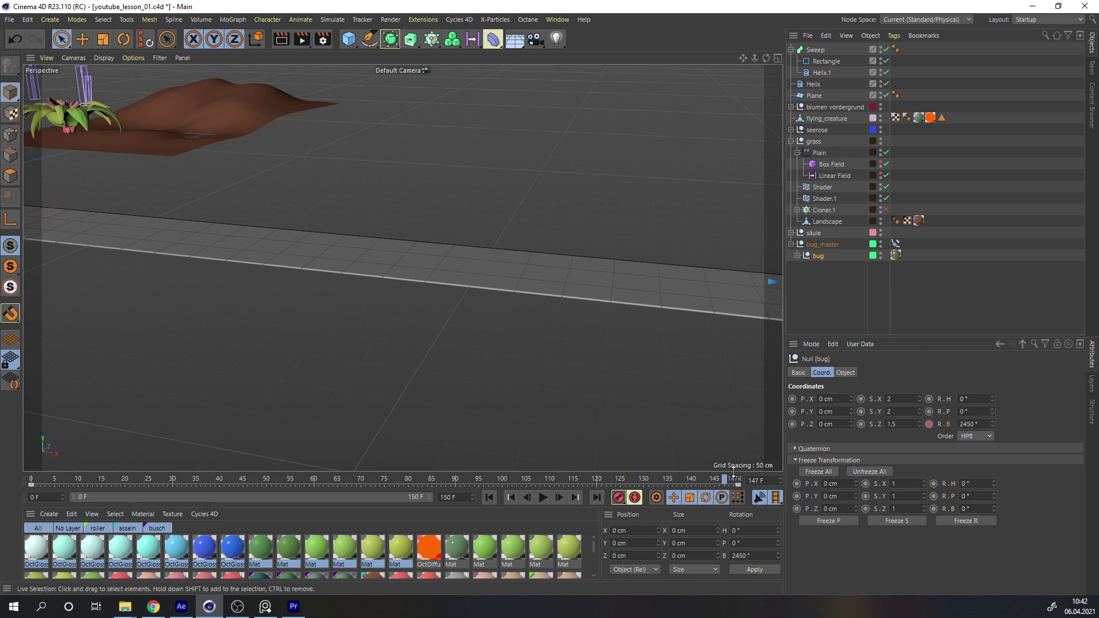
{"action": "left_click_drag", "start_coordinate": [743, 481], "coordinate": [758, 485]}
{"action": "left_click_drag", "start_coordinate": [981, 424], "coordinate": [944, 425]}
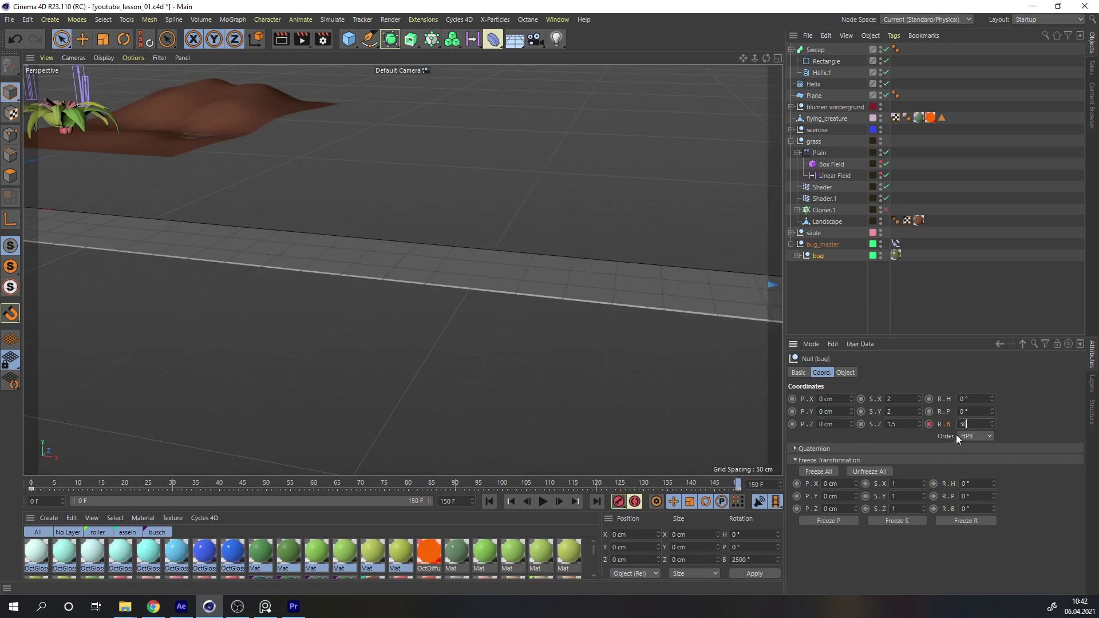
Scrub through the timeline and examine the bug's rolling motion along the strip from near and far.
{"action": "left_click", "coordinate": [572, 483]}
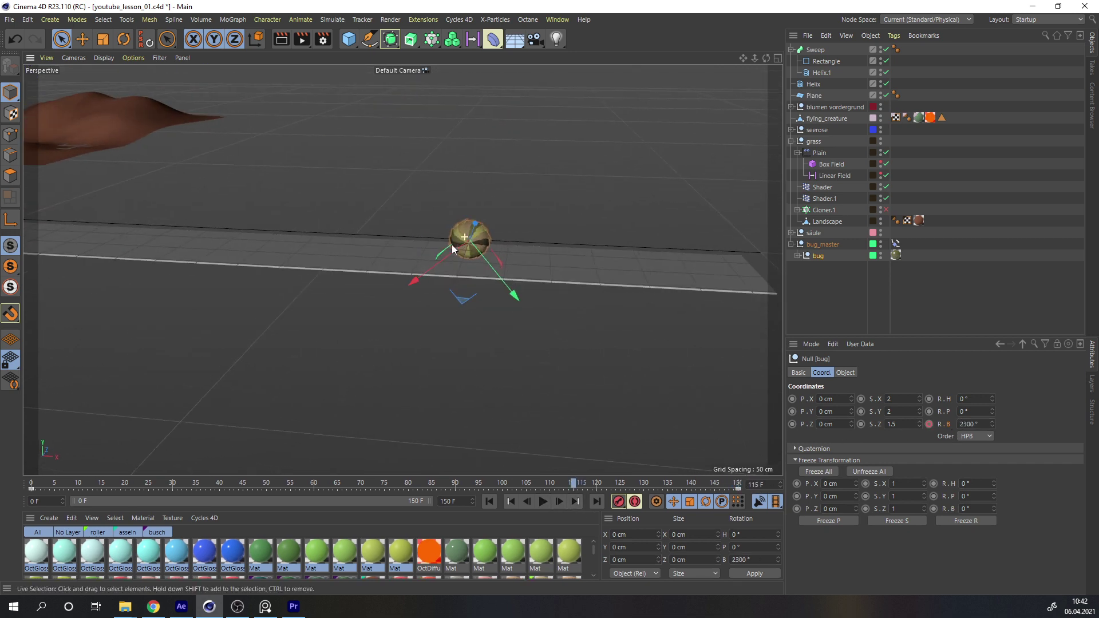
{"action": "scroll", "coordinate": [419, 248], "scroll_direction": "down", "scroll_amount": 3}
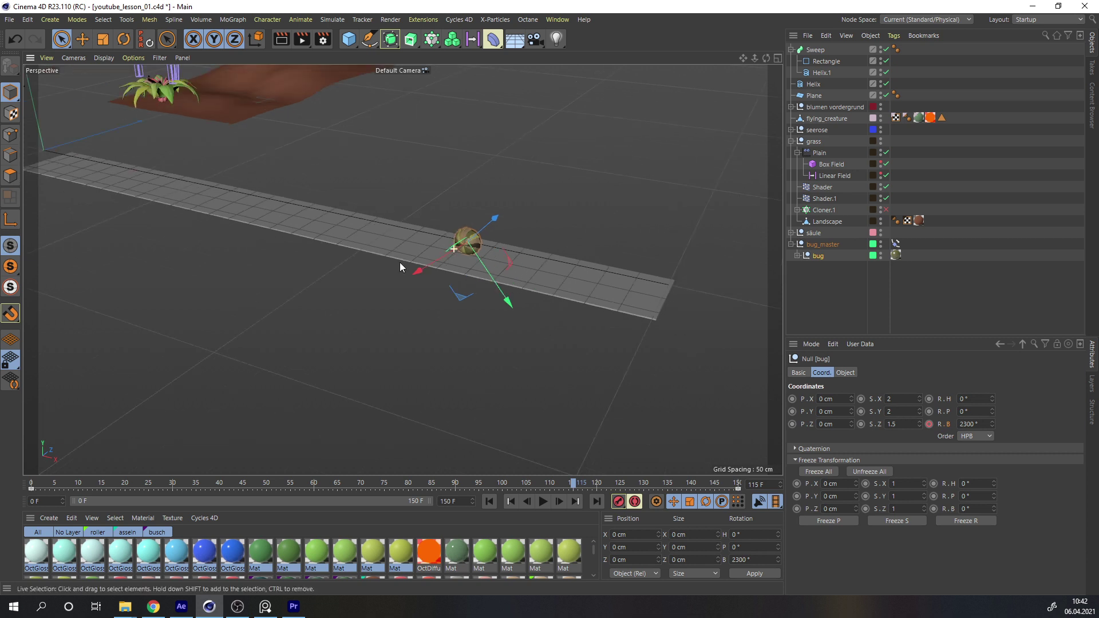
{"action": "scroll", "coordinate": [444, 250], "scroll_direction": "up", "scroll_amount": 6}
{"action": "left_click_drag", "start_coordinate": [470, 255], "coordinate": [479, 235], "text": "alt"}
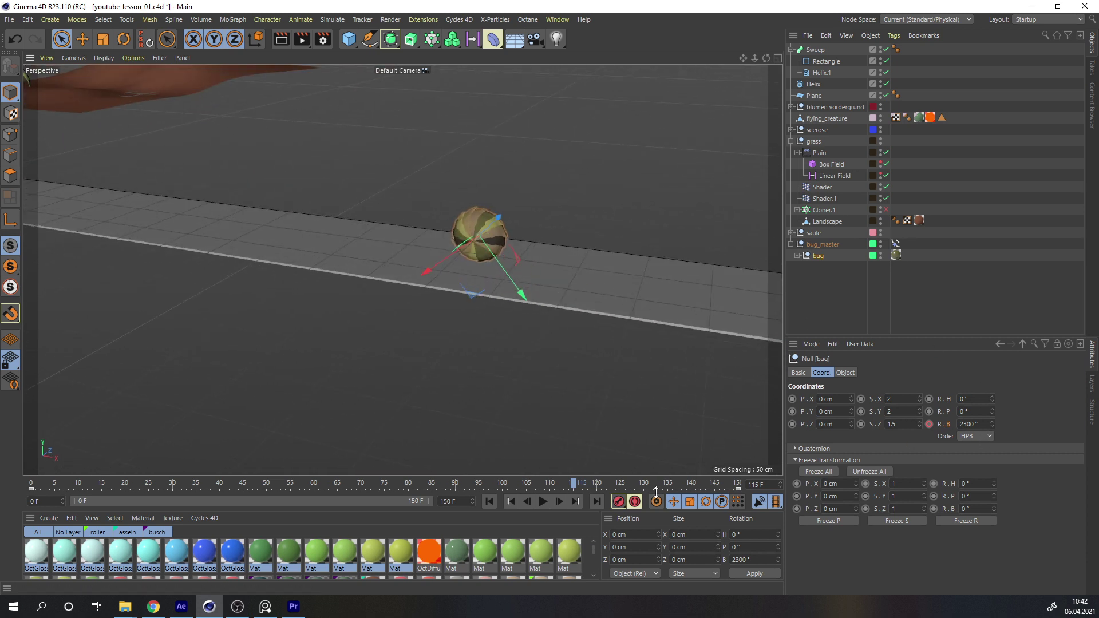
{"action": "left_click_drag", "start_coordinate": [723, 484], "coordinate": [295, 481]}
{"action": "scroll", "coordinate": [314, 221], "scroll_direction": "down", "scroll_amount": 6}
{"action": "middle_click_drag", "start_coordinate": [213, 198], "coordinate": [301, 280], "text": "alt"}
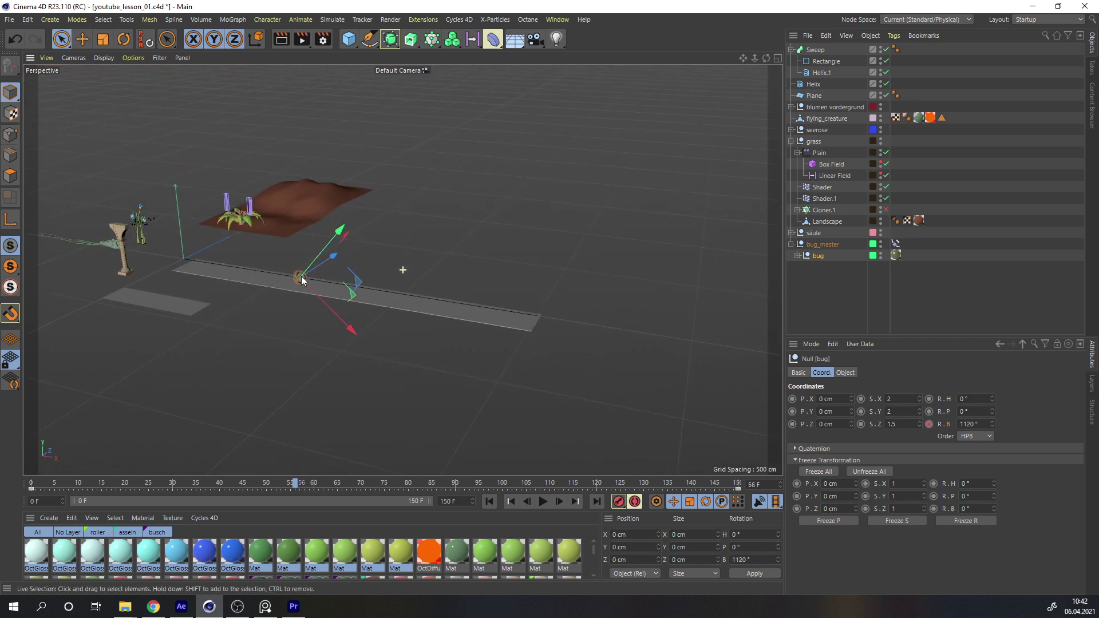
{"action": "left_click_drag", "start_coordinate": [302, 281], "coordinate": [296, 284], "text": "alt"}
{"action": "scroll", "coordinate": [295, 283], "scroll_direction": "up", "scroll_amount": 5}
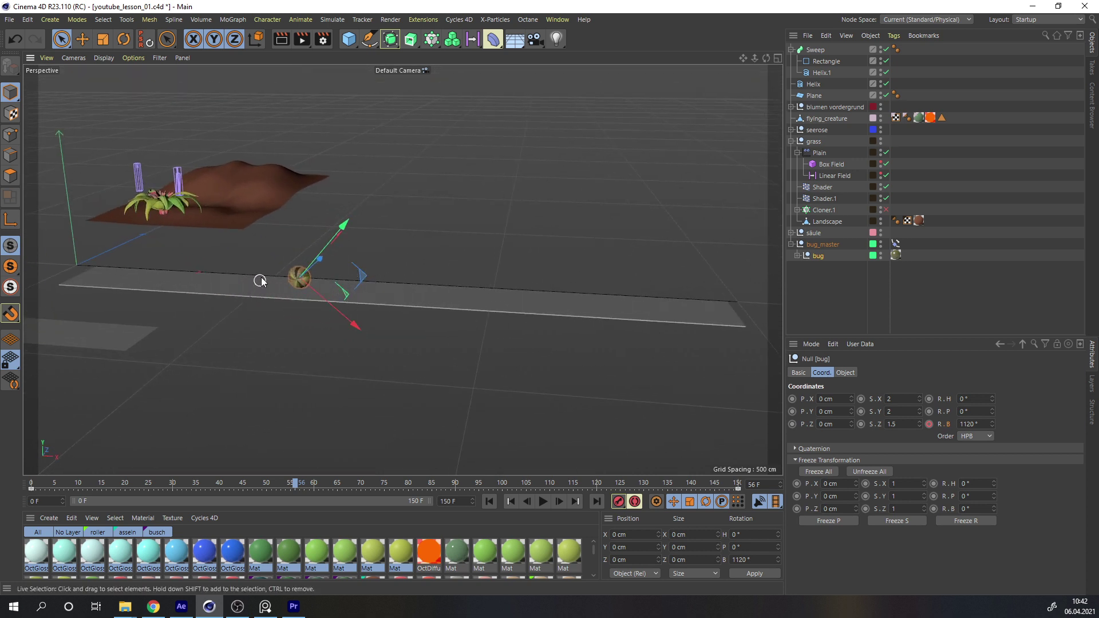
Add an unparented Null object to the scene and return the timeline to frame 0.
{"action": "left_click", "coordinate": [829, 290]}
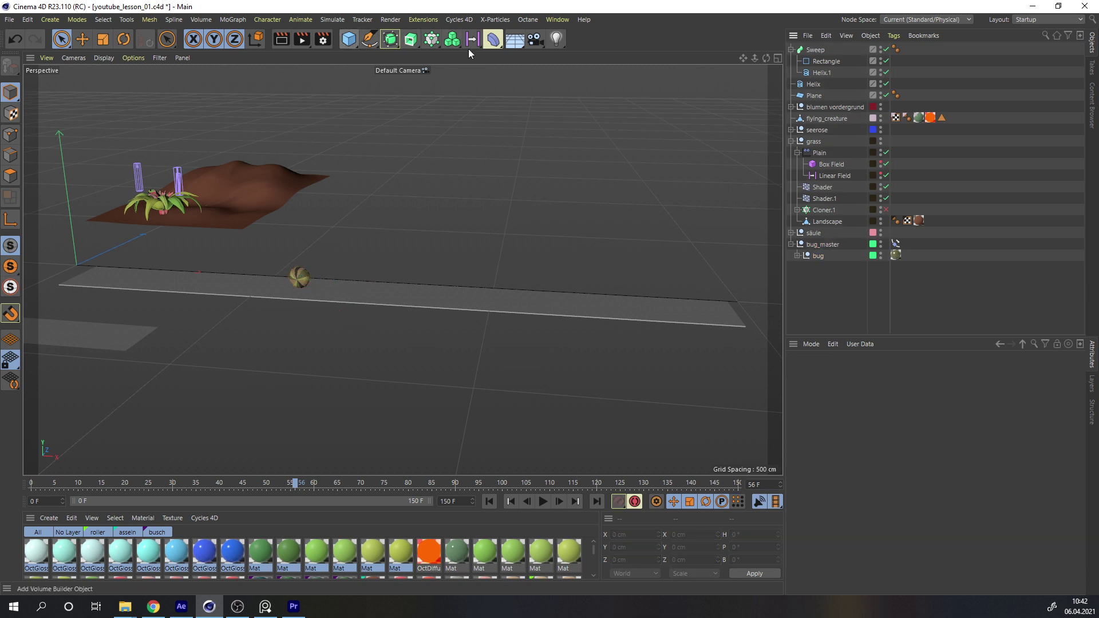
{"action": "left_click_drag", "start_coordinate": [350, 43], "coordinate": [395, 54]}
{"action": "left_click_drag", "start_coordinate": [283, 282], "coordinate": [279, 283], "text": "alt"}
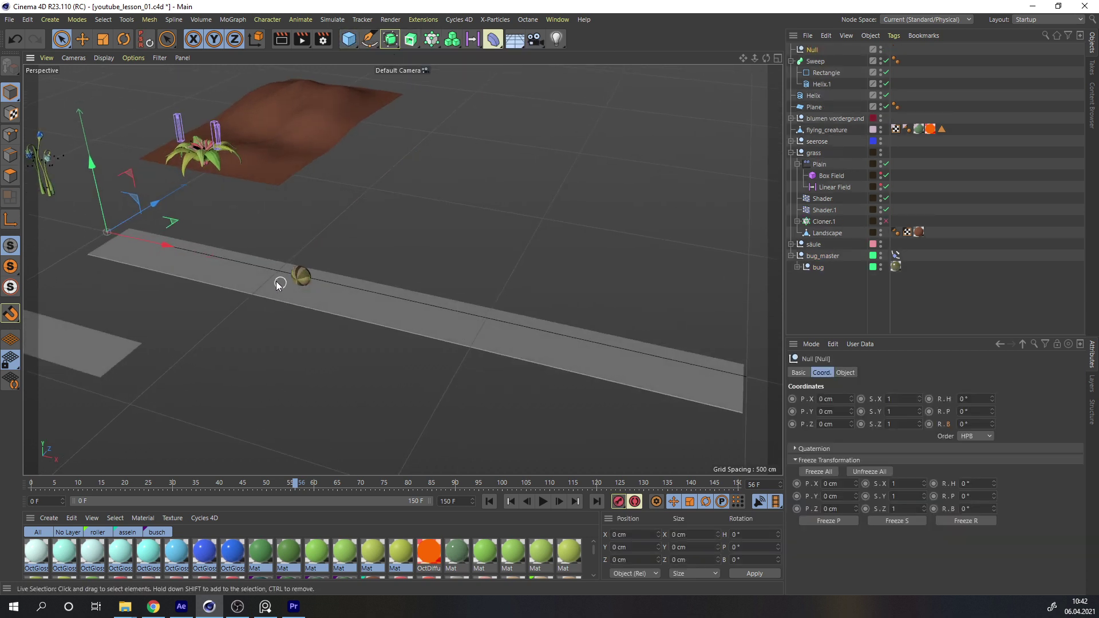
{"action": "scroll", "coordinate": [279, 283], "scroll_direction": "down", "scroll_amount": 4}
{"action": "left_click_drag", "start_coordinate": [48, 483], "coordinate": [2, 488]}
{"action": "middle_click_drag", "start_coordinate": [199, 226], "coordinate": [346, 219], "text": "alt"}
{"action": "left_click_drag", "start_coordinate": [345, 219], "coordinate": [332, 252], "text": "alt"}
{"action": "scroll", "coordinate": [332, 252], "scroll_direction": "up", "scroll_amount": 5}
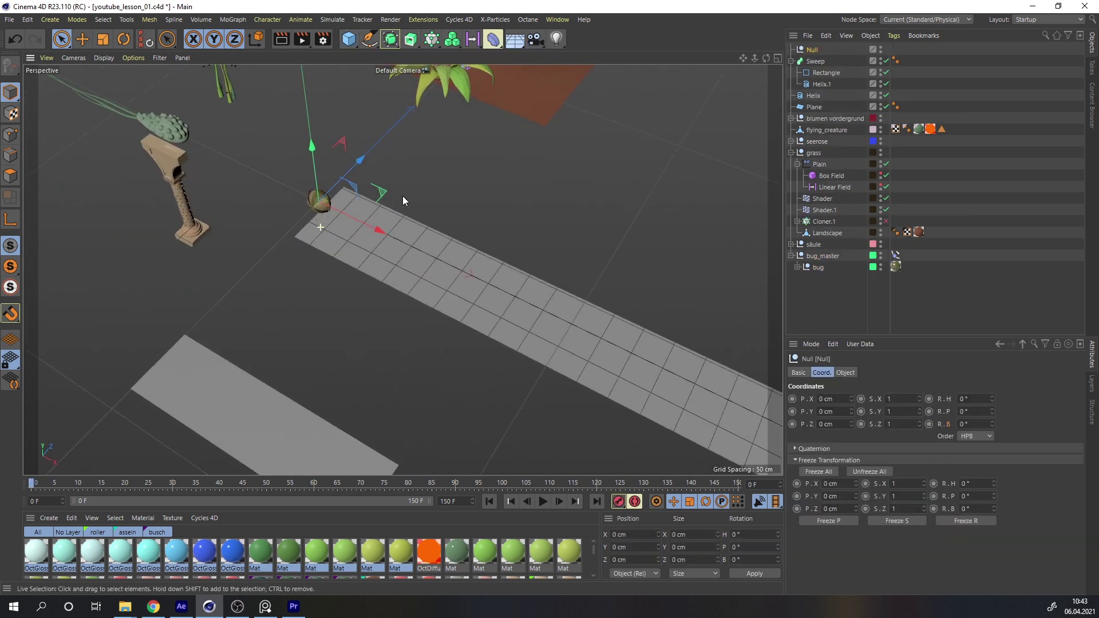
{"action": "left_click_drag", "start_coordinate": [327, 196], "coordinate": [329, 199], "text": "alt"}
{"action": "left_click_drag", "start_coordinate": [365, 153], "coordinate": [339, 179]}
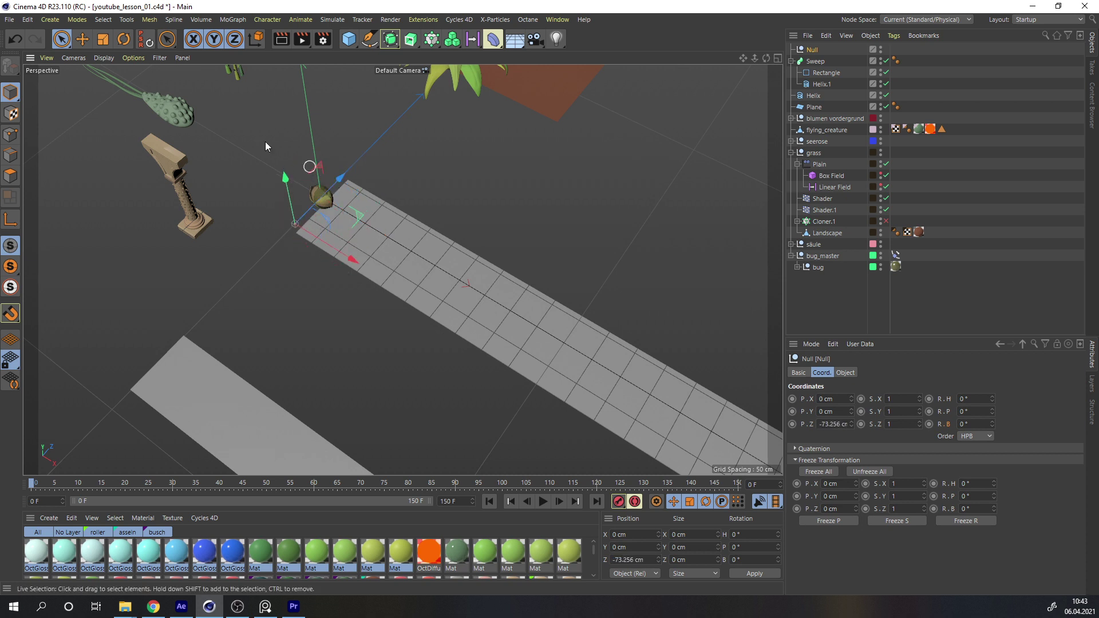
{"action": "key", "text": "ctrl+z"}
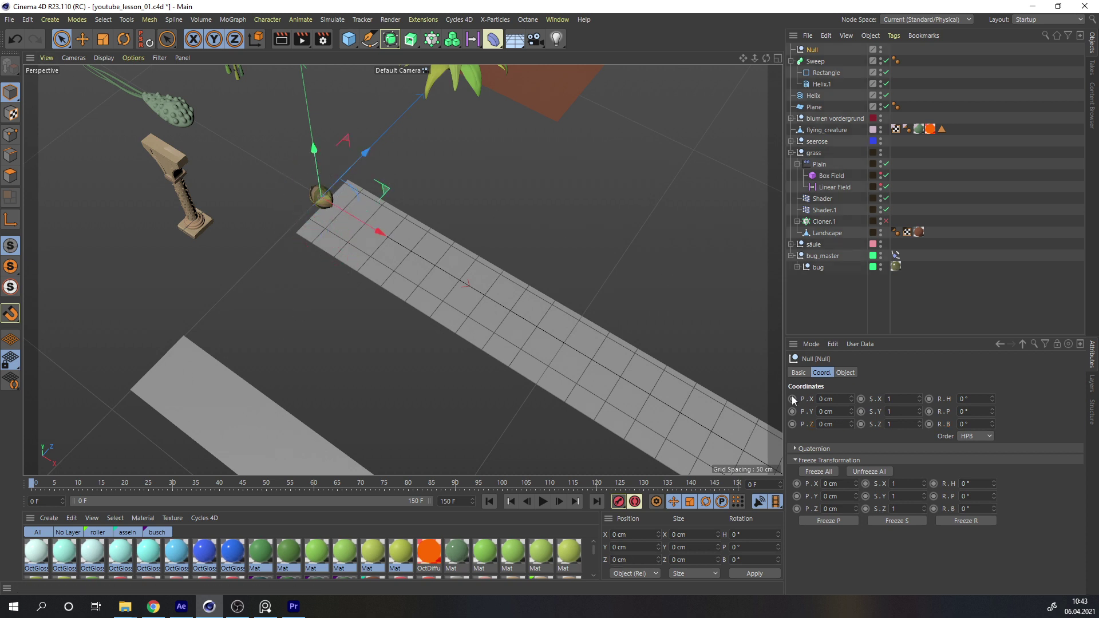
Keyframe the Null's P.X position from 0 cm at frame 0 to 1500 cm at frame 150.
{"action": "left_click_drag", "start_coordinate": [51, 484], "coordinate": [750, 486]}
{"action": "middle_click_drag", "start_coordinate": [558, 338], "coordinate": [314, 181], "text": "alt"}
{"action": "scroll", "coordinate": [313, 181], "scroll_direction": "down", "scroll_amount": 5}
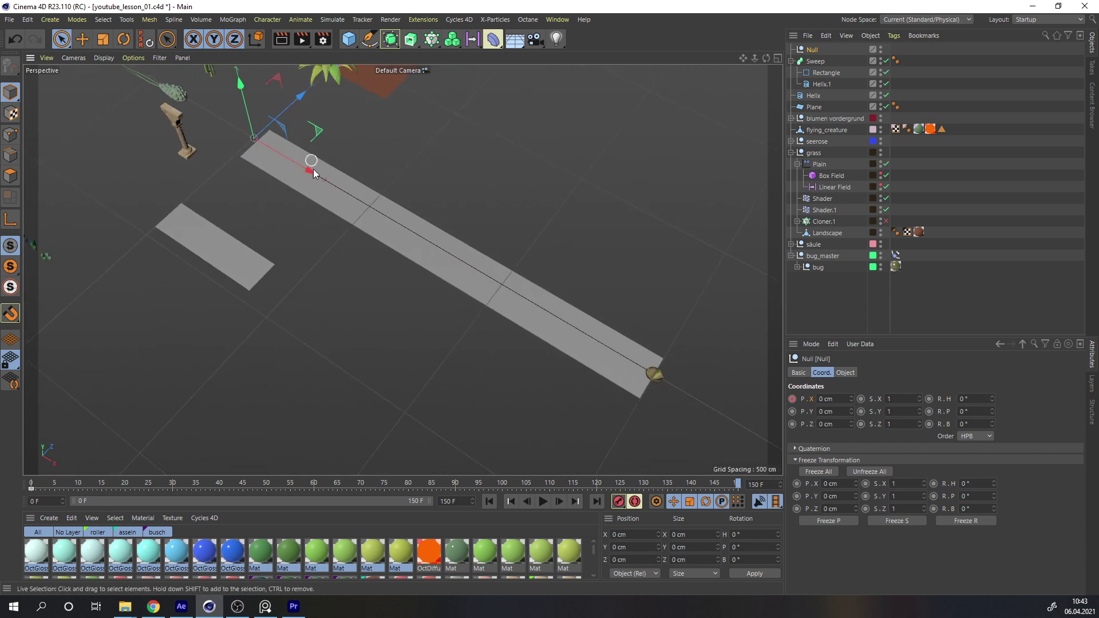
{"action": "left_click_drag", "start_coordinate": [314, 170], "coordinate": [744, 380]}
{"action": "middle_click_drag", "start_coordinate": [634, 365], "coordinate": [473, 277], "text": "alt"}
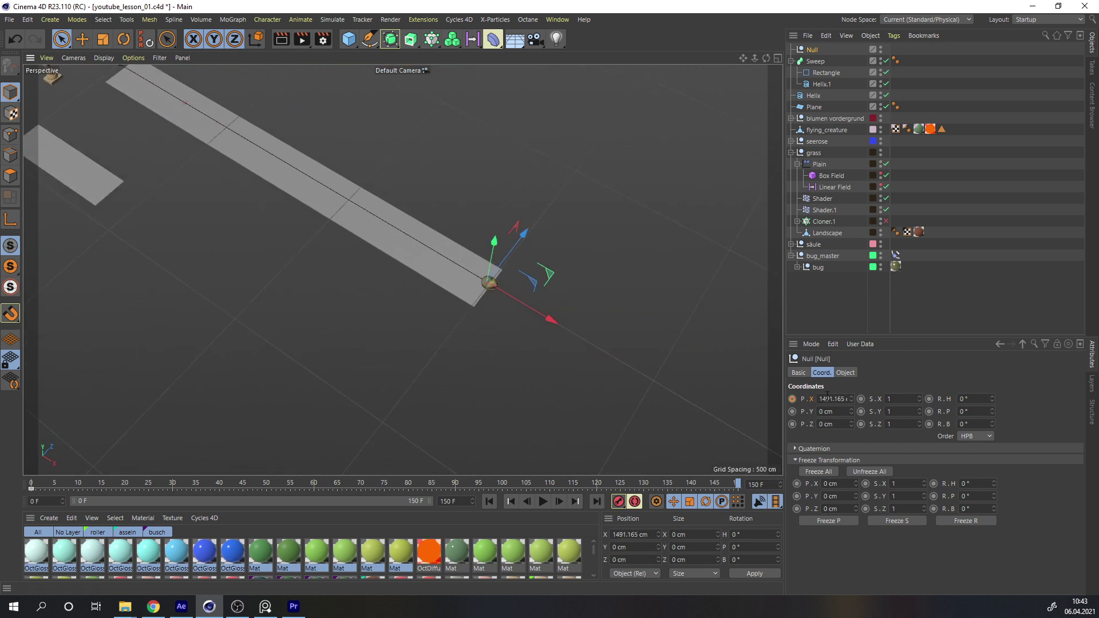
{"action": "double_click", "coordinate": [829, 401]}
{"action": "type", "text": "1500"}
{"action": "key", "text": "Return"}
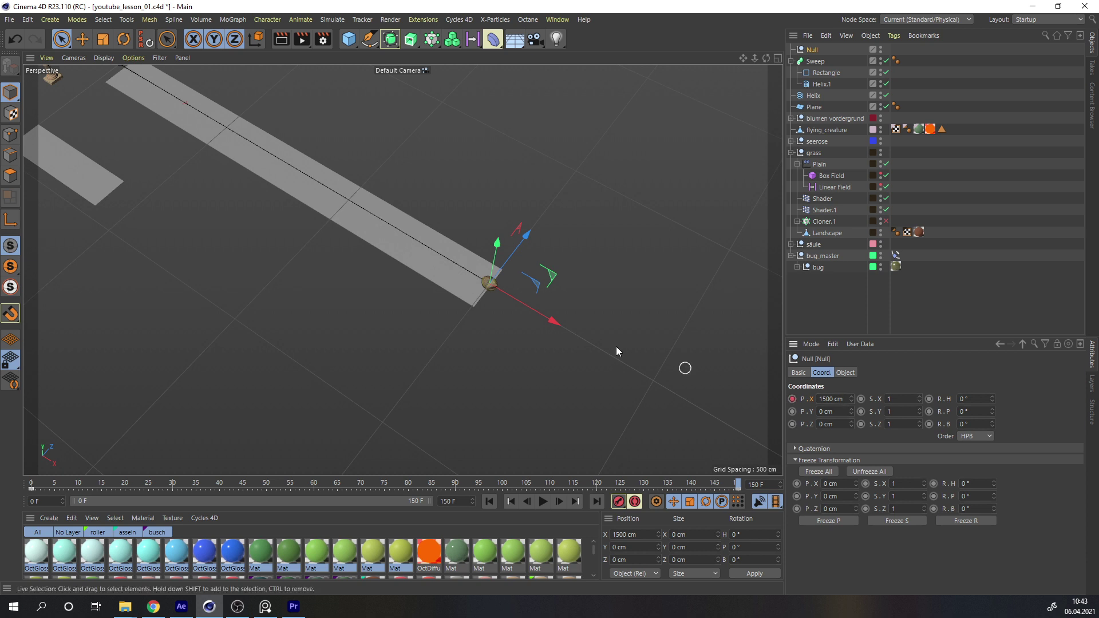
Add a Camera, make it a child of the Null and look through it.
{"action": "scroll", "coordinate": [533, 269], "scroll_direction": "up", "scroll_amount": 5}
{"action": "scroll", "coordinate": [549, 272], "scroll_direction": "down", "scroll_amount": 5}
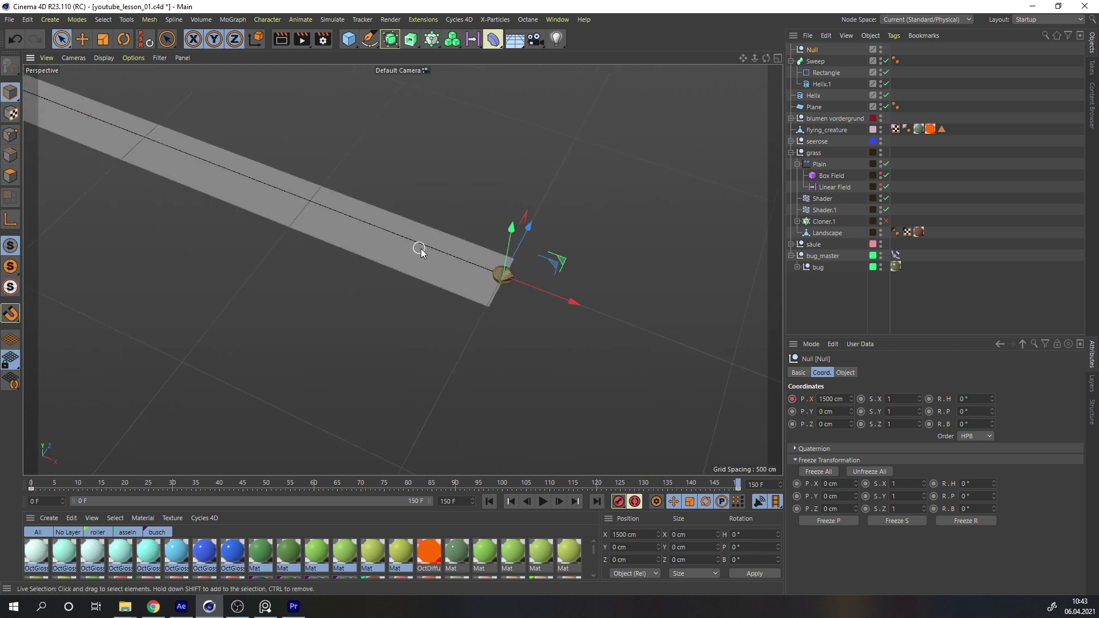
{"action": "middle_click_drag", "start_coordinate": [420, 252], "coordinate": [485, 289], "text": "alt"}
{"action": "left_click_drag", "start_coordinate": [515, 325], "coordinate": [389, 252], "text": "alt"}
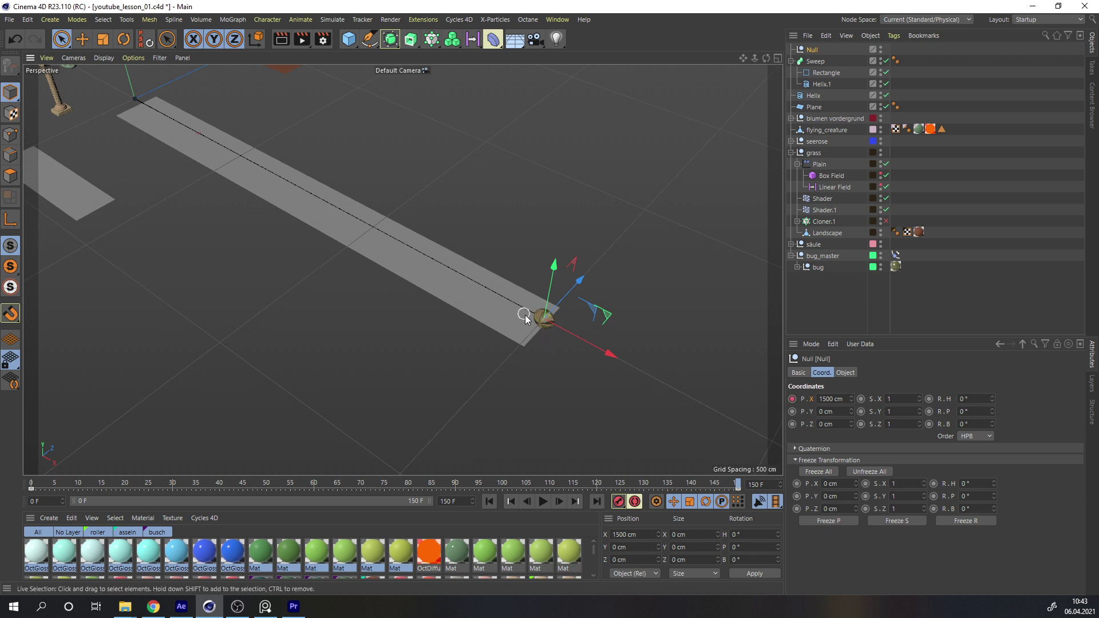
{"action": "left_click", "coordinate": [495, 70]}
{"action": "left_click_drag", "start_coordinate": [535, 38], "coordinate": [578, 54]}
{"action": "left_click_drag", "start_coordinate": [817, 50], "coordinate": [814, 62]}
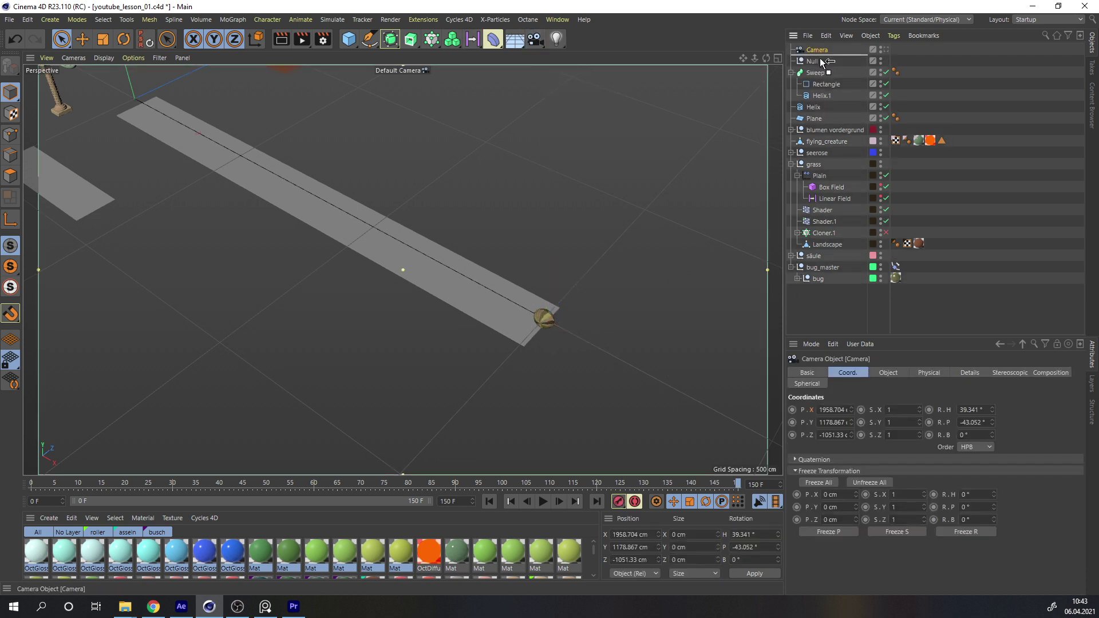
{"action": "left_click", "coordinate": [885, 61]}
Frame the bug up close through the camera and play the animation to check the tracking.
{"action": "left_click_drag", "start_coordinate": [297, 228], "coordinate": [307, 328], "text": "alt"}
{"action": "left_click", "coordinate": [539, 504]}
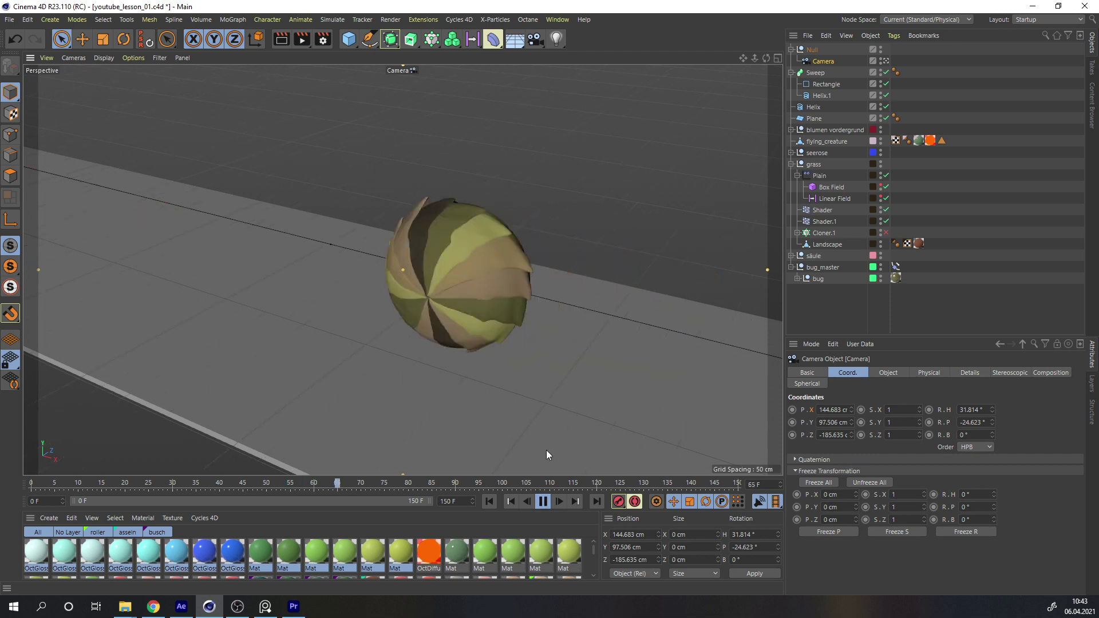
{"action": "left_click", "coordinate": [543, 501]}
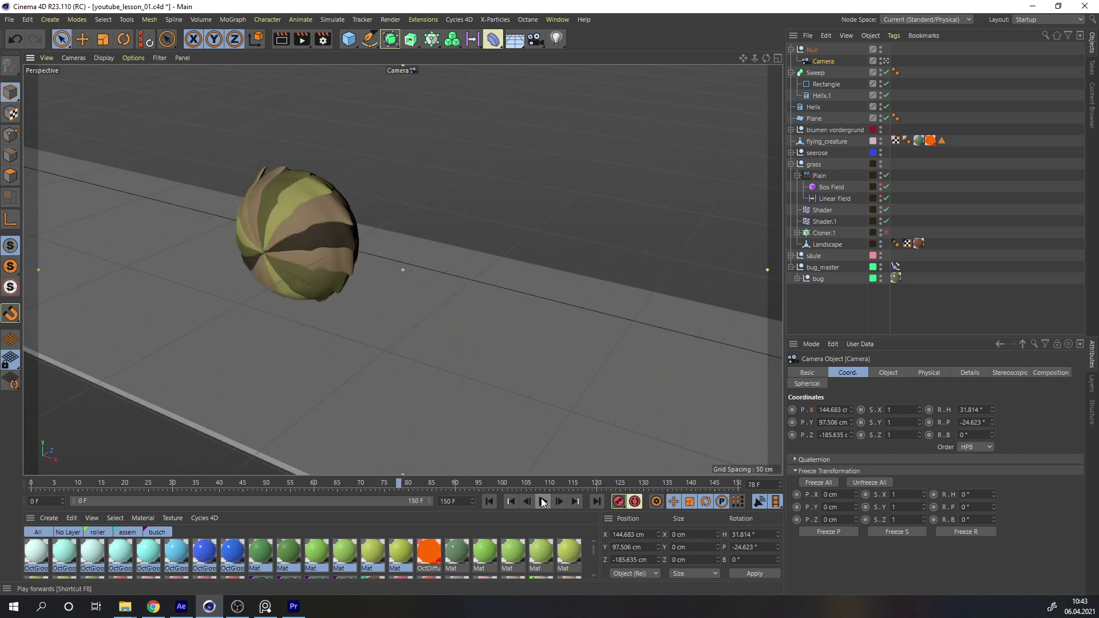
Open the F-Curve of the Null's P.X position and set both of its keys to Linear interpolation.
{"action": "left_click", "coordinate": [812, 50]}
{"action": "right_click", "coordinate": [808, 399]}
{"action": "mouse_move", "coordinate": [837, 373]}
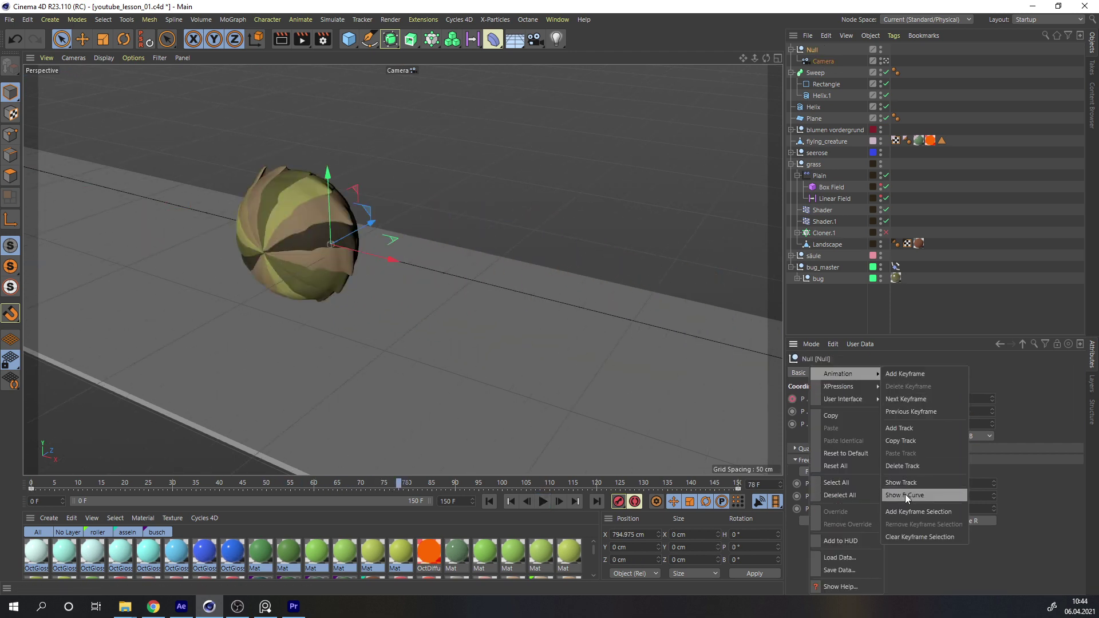
{"action": "left_click", "coordinate": [905, 495]}
{"action": "left_click_drag", "start_coordinate": [718, 157], "coordinate": [393, 98]}
{"action": "left_click", "coordinate": [470, 127]}
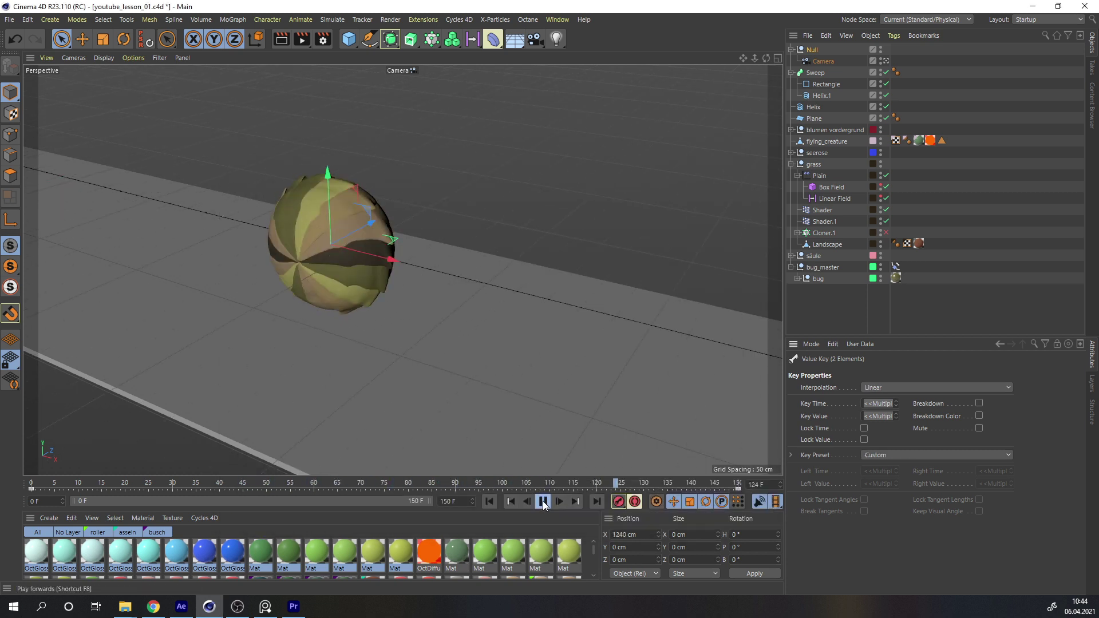
Play the animation through the camera and inspect the bug at the strip's end on frame 150.
{"action": "left_click", "coordinate": [542, 501]}
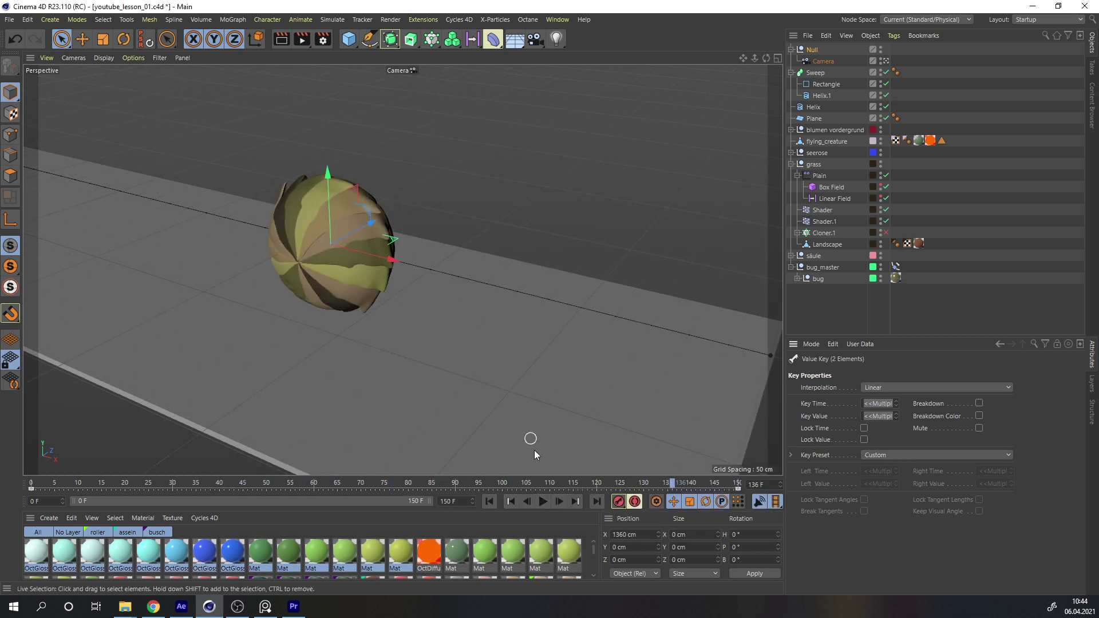
{"action": "left_click", "coordinate": [541, 502]}
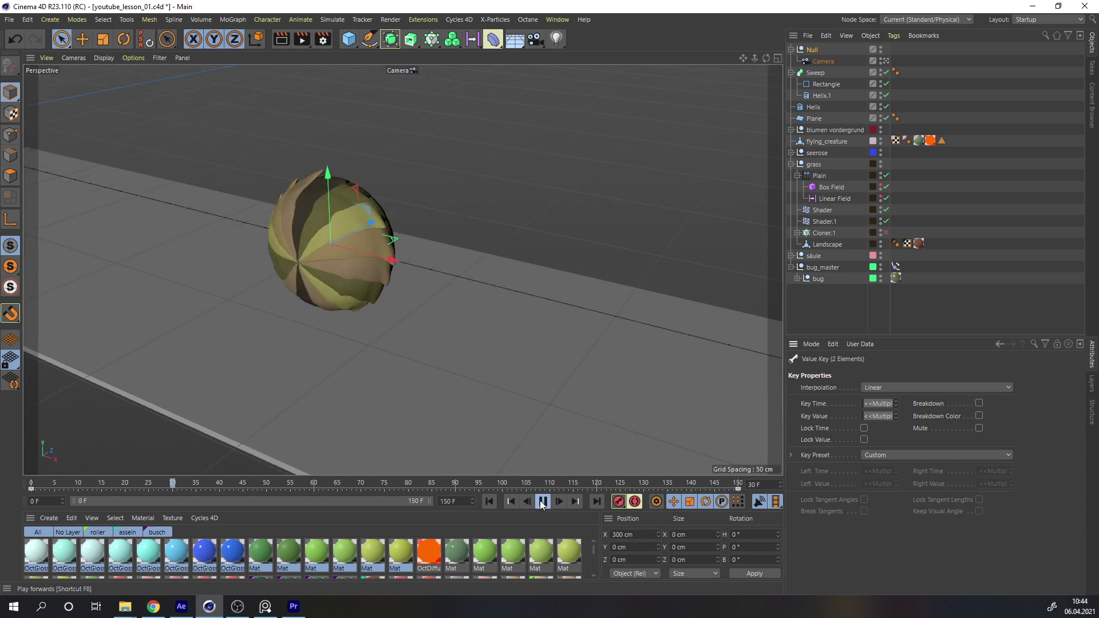
{"action": "left_click", "coordinate": [542, 502]}
{"action": "left_click", "coordinate": [725, 485]}
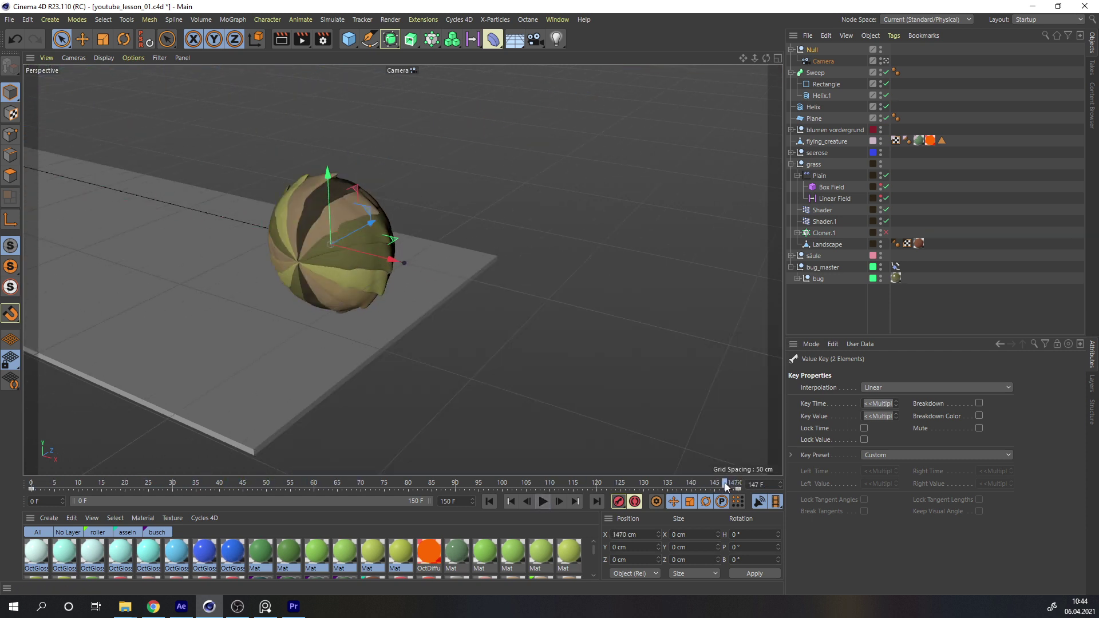
{"action": "left_click_drag", "start_coordinate": [725, 484], "coordinate": [750, 487]}
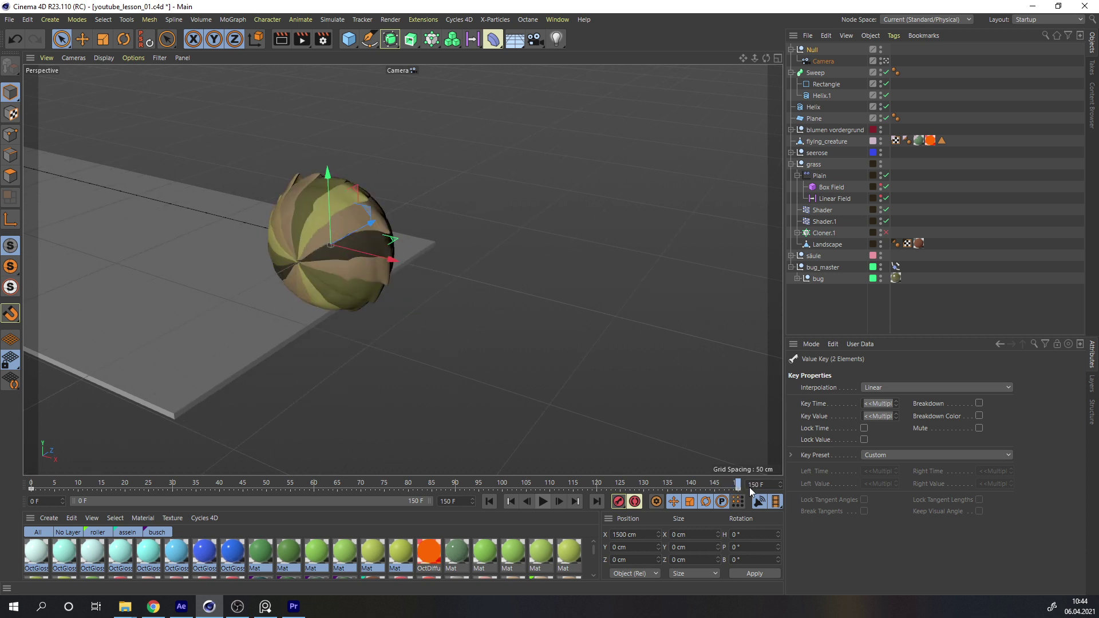
Leave the camera view and duplicate the Sweep strip together with its child splines.
{"action": "left_click", "coordinate": [884, 61]}
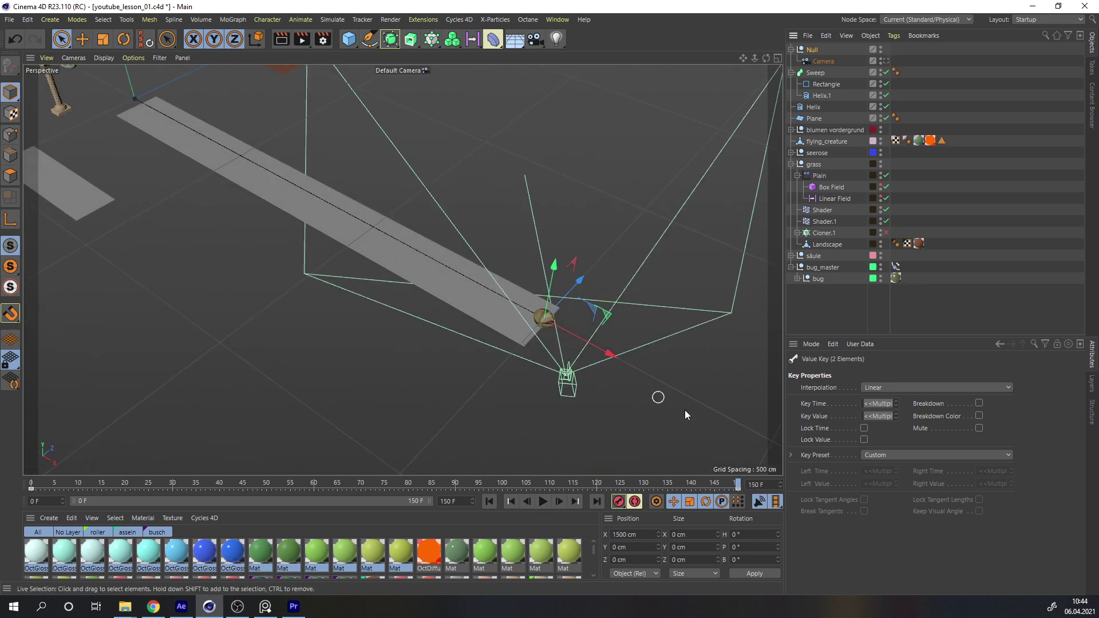
{"action": "left_click", "coordinate": [362, 229]}
{"action": "left_click", "coordinate": [791, 72]}
{"action": "left_click_drag", "start_coordinate": [815, 73], "coordinate": [819, 80], "text": "ctrl"}
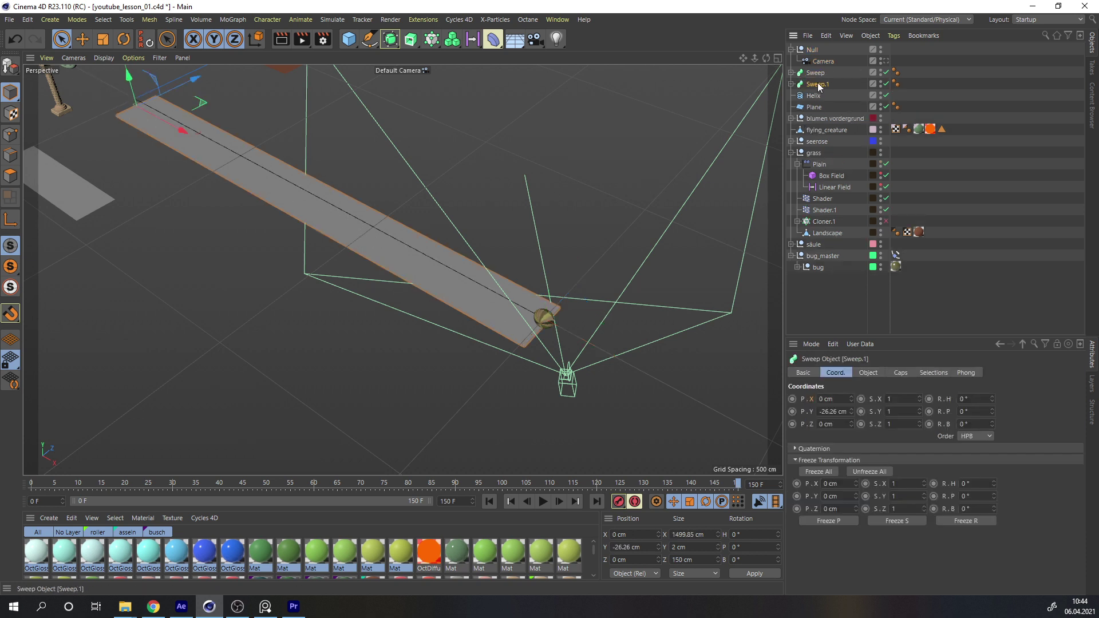
Set the first strip copy's X position to 1500 cm and add another copy at X -1500 cm.
{"action": "type", "text": "1500"}
{"action": "key", "text": "Return"}
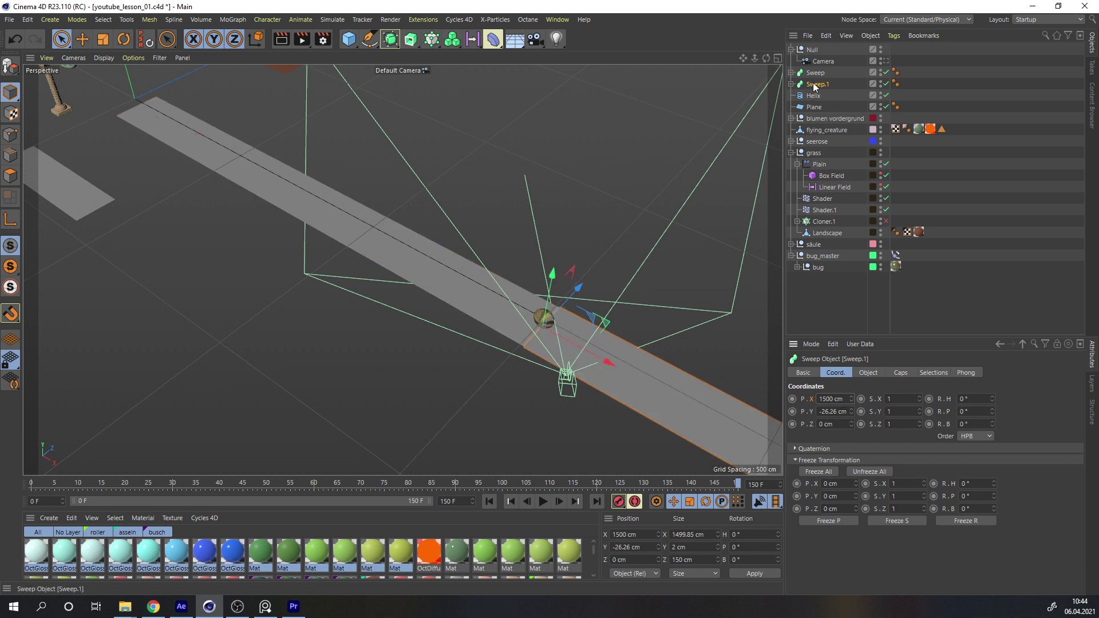
{"action": "left_click_drag", "start_coordinate": [817, 84], "coordinate": [813, 92], "text": "ctrl"}
{"action": "left_click", "coordinate": [820, 399]}
{"action": "type", "text": "-"}
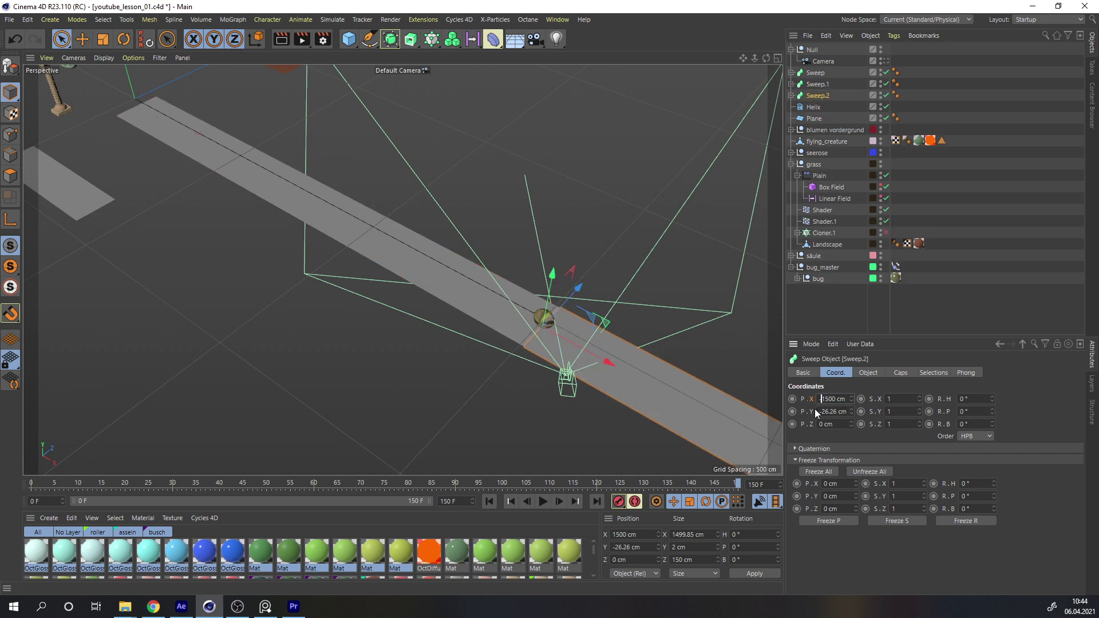
{"action": "key", "text": "Return"}
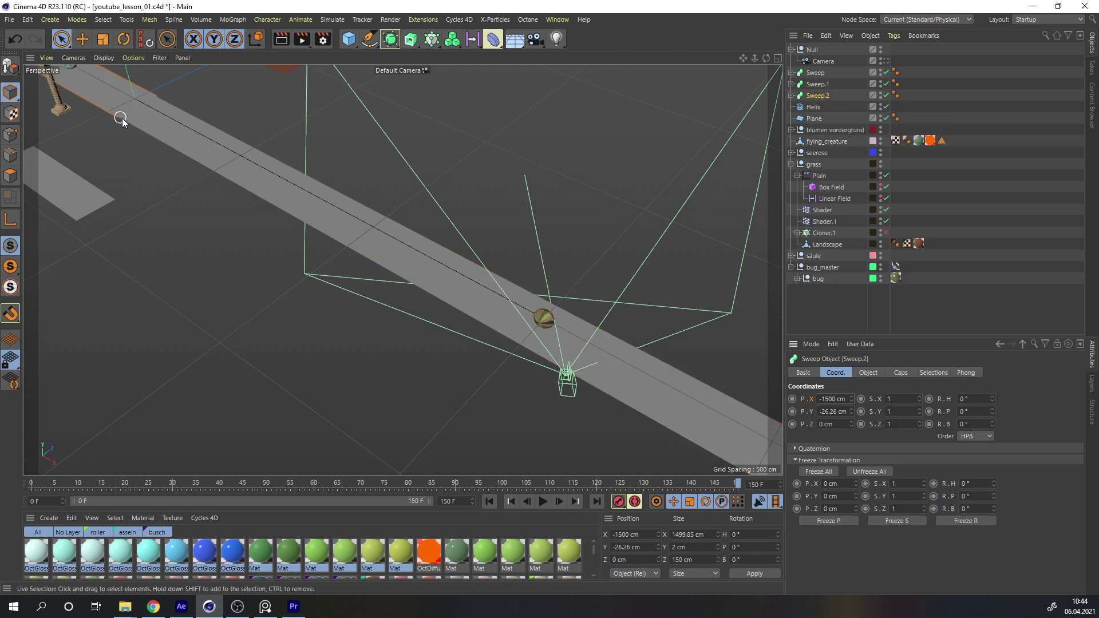
Look through the camera and play and scrub the whole animation to check the extended ground strip.
{"action": "left_click", "coordinate": [885, 61]}
{"action": "left_click_drag", "start_coordinate": [36, 483], "coordinate": [270, 469]}
{"action": "left_click", "coordinate": [547, 506]}
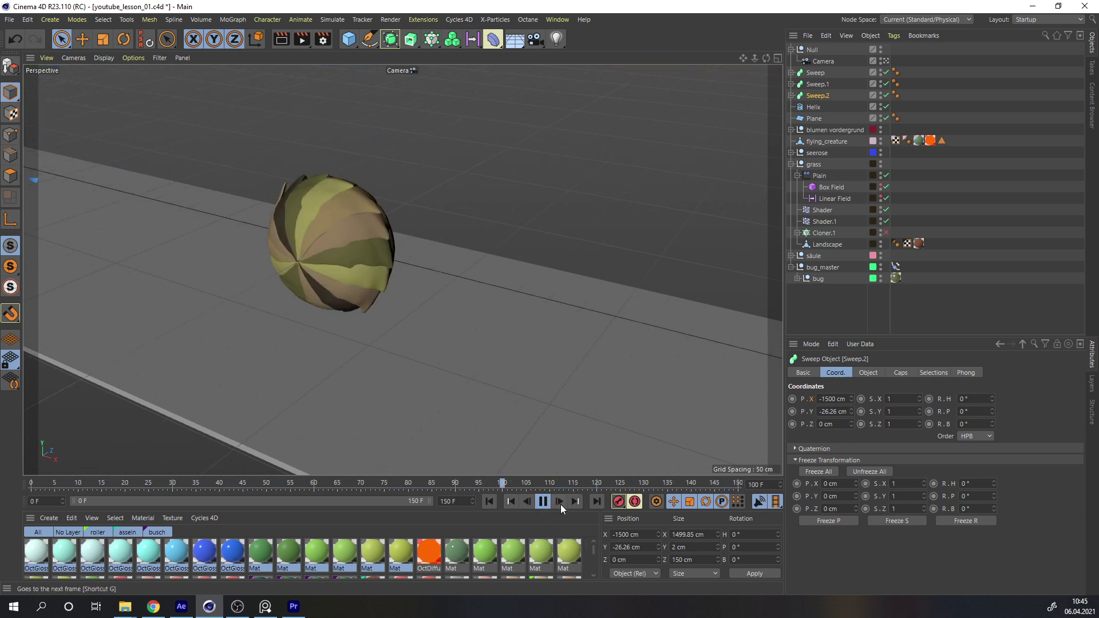
{"action": "left_click", "coordinate": [542, 501]}
{"action": "left_click", "coordinate": [676, 486]}
{"action": "left_click_drag", "start_coordinate": [677, 485], "coordinate": [743, 486]}
{"action": "left_click", "coordinate": [31, 483]}
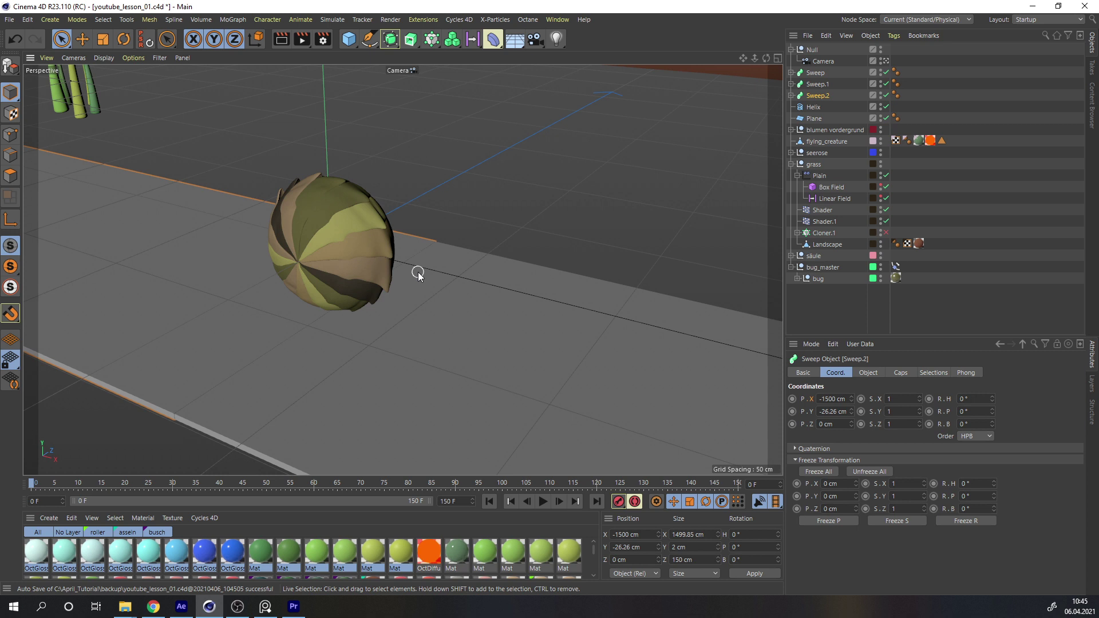
Jump repeatedly between frames 0 and 150 to compare the bug's pose at the loop's start and end.
{"action": "key", "text": "shift+g"}
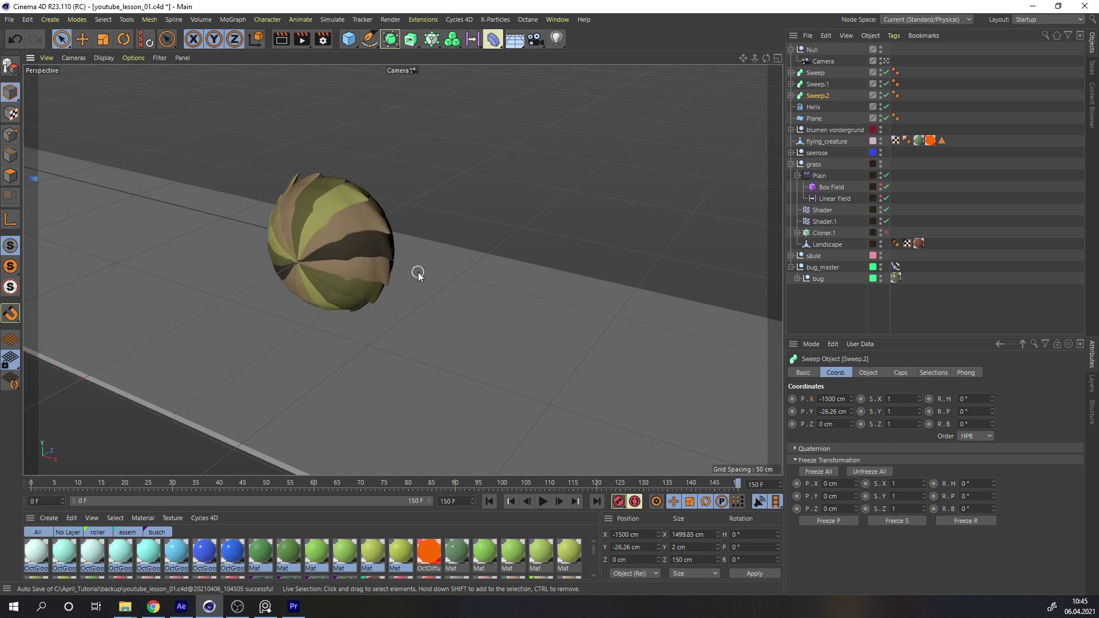
{"action": "key", "text": "shift+f"}
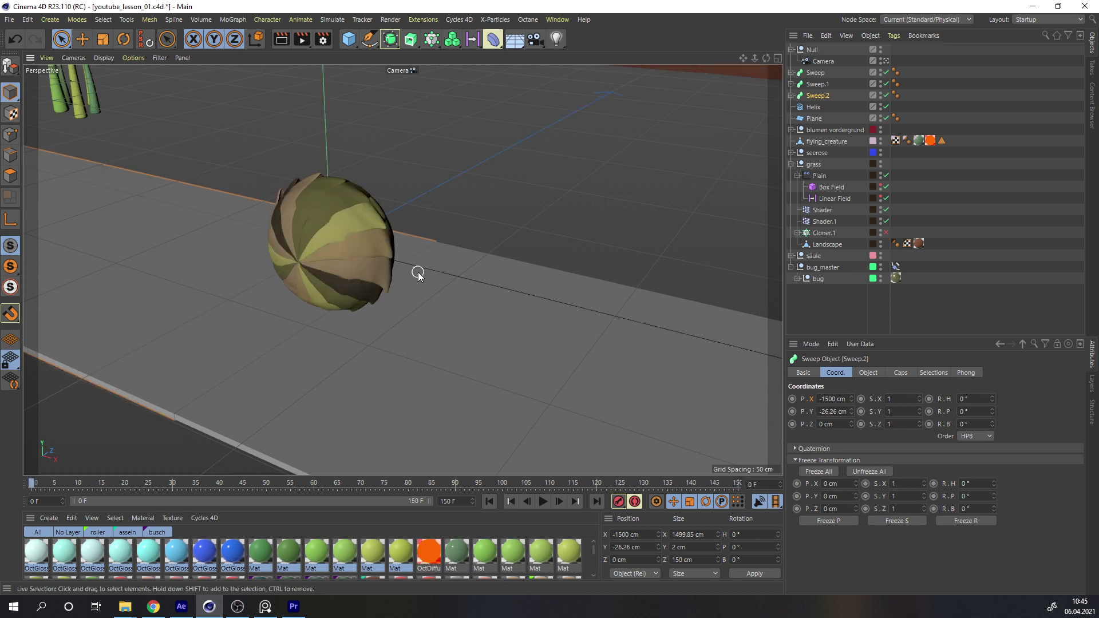
{"action": "key", "text": "shift+g"}
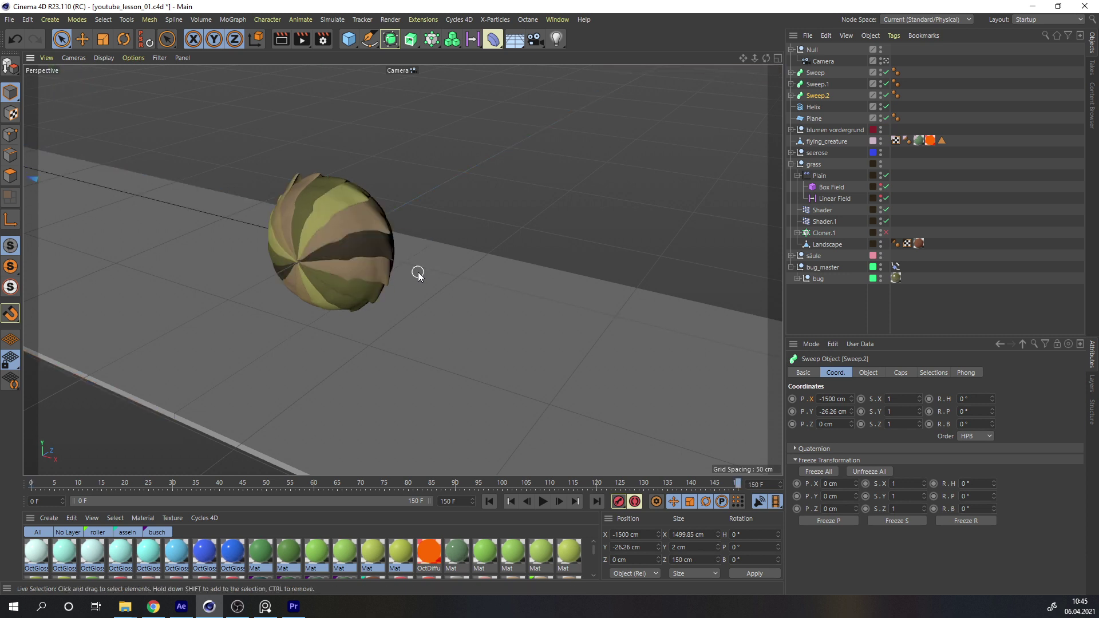
{"action": "key", "text": "shift+f"}
{"action": "key", "text": "shift+g"}
{"action": "key", "text": "shift+f"}
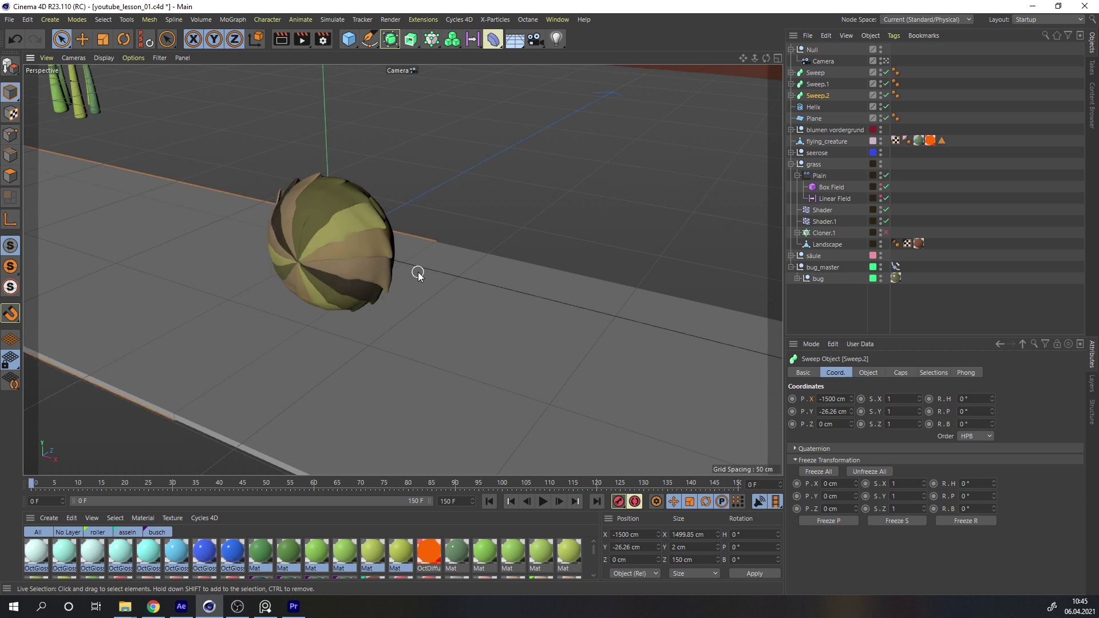
{"action": "key", "text": "shift+g"}
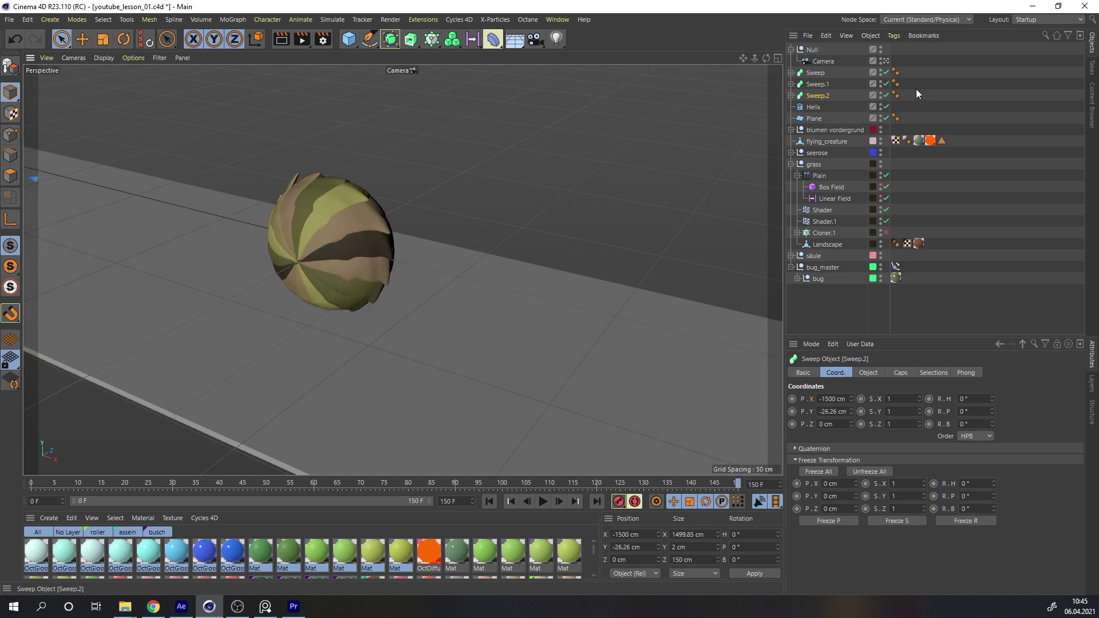
Scrub the animation to frame 150 and examine the coordinates of the bug and bug_master nulls.
{"action": "left_click", "coordinate": [817, 277]}
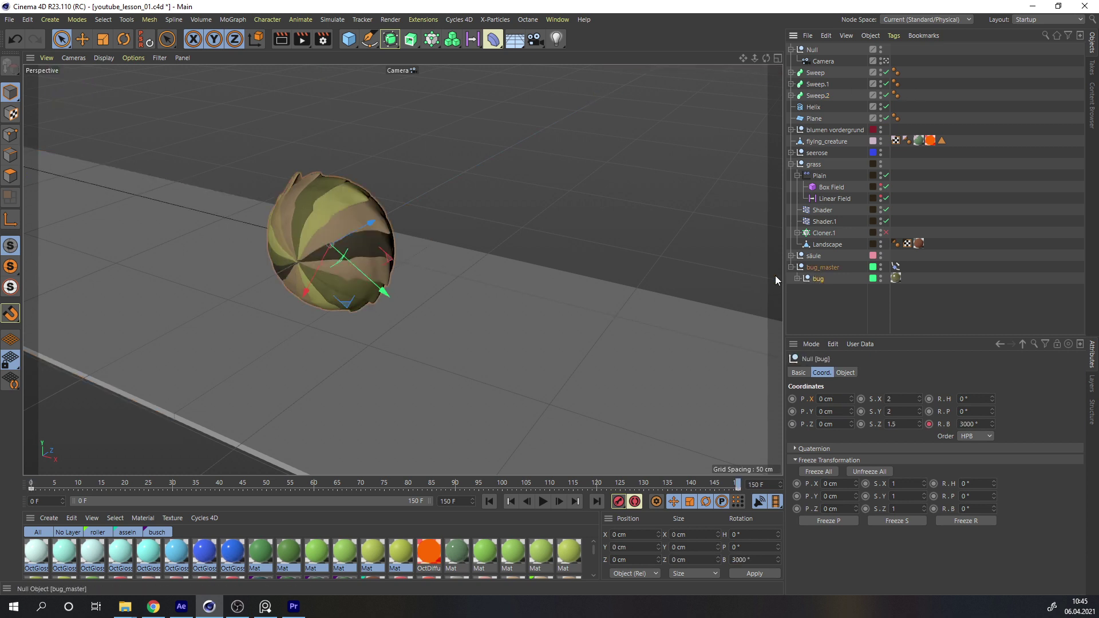
{"action": "left_click_drag", "start_coordinate": [31, 485], "coordinate": [160, 489]}
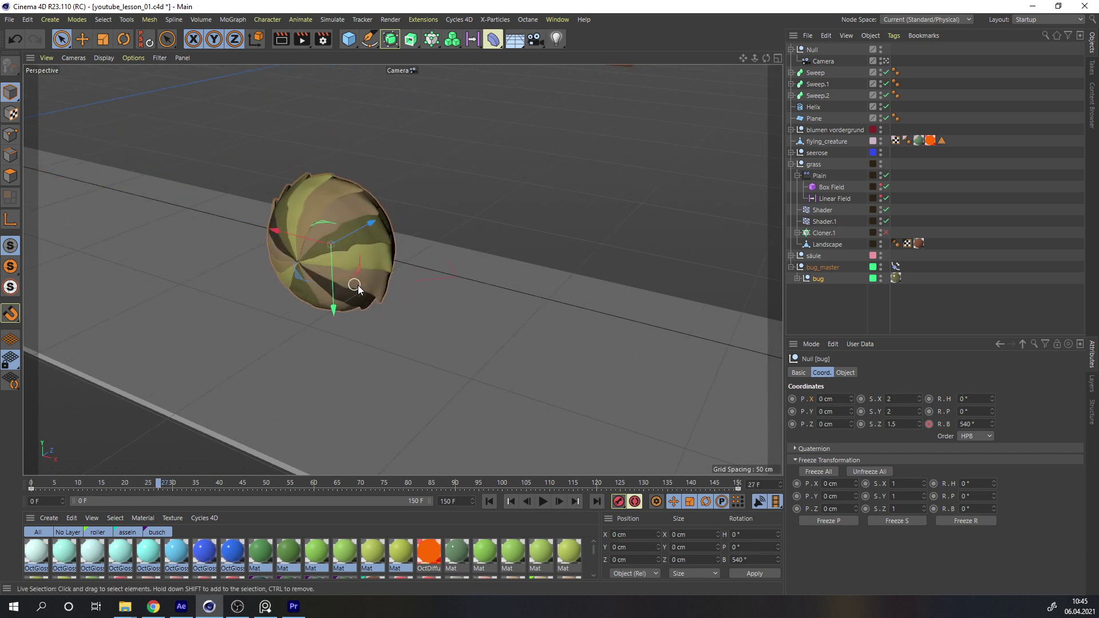
{"action": "left_click_drag", "start_coordinate": [355, 482], "coordinate": [794, 471]}
{"action": "left_click", "coordinate": [822, 268]}
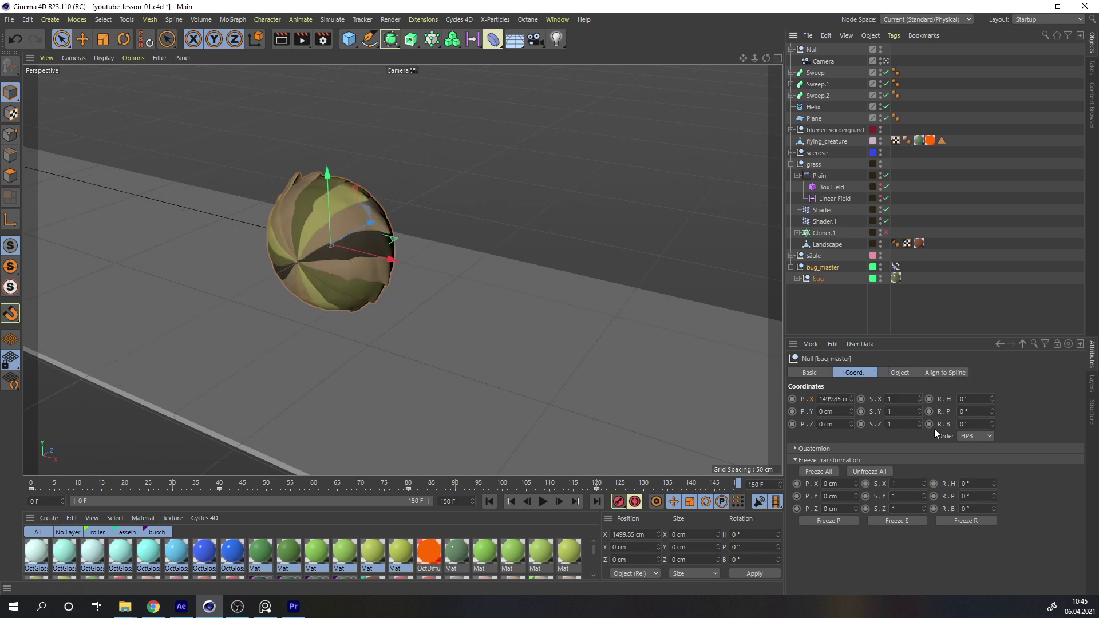
{"action": "left_click", "coordinate": [821, 280]}
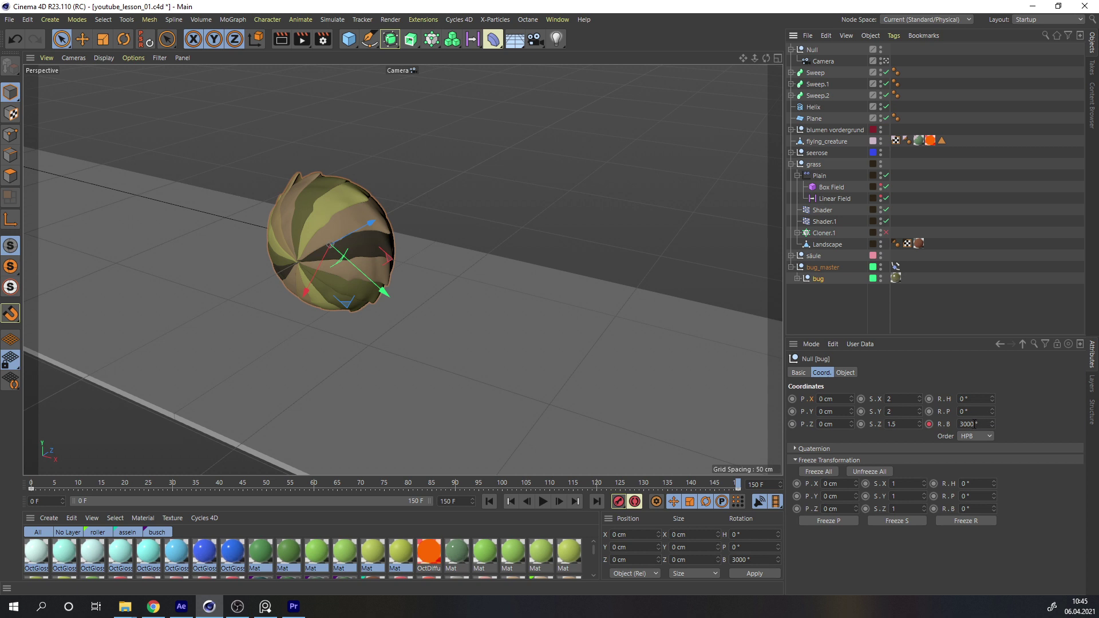
Try a 360° R.B rotation for the bug null on frame 150.
{"action": "left_click_drag", "start_coordinate": [975, 424], "coordinate": [946, 425]}
{"action": "type", "text": "360"}
{"action": "key", "text": "Return"}
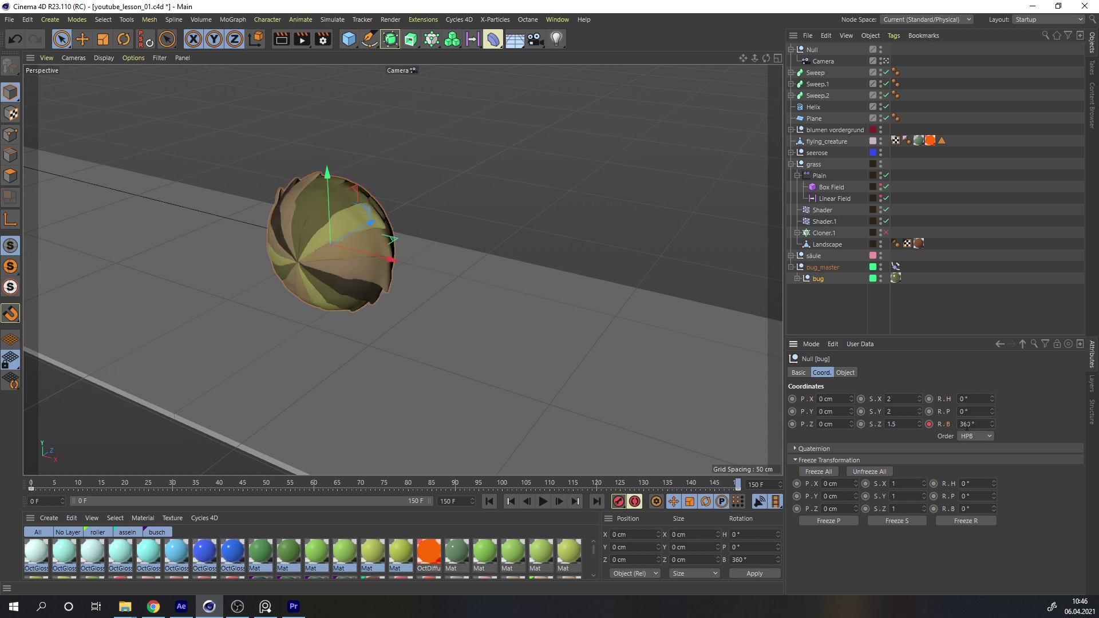
Scrub the timeline and play the animation to check the bug's rolling motion through the camera.
{"action": "left_click_drag", "start_coordinate": [16, 483], "coordinate": [739, 486]}
{"action": "left_click_drag", "start_coordinate": [31, 487], "coordinate": [746, 491]}
{"action": "left_click_drag", "start_coordinate": [737, 487], "coordinate": [2, 475]}
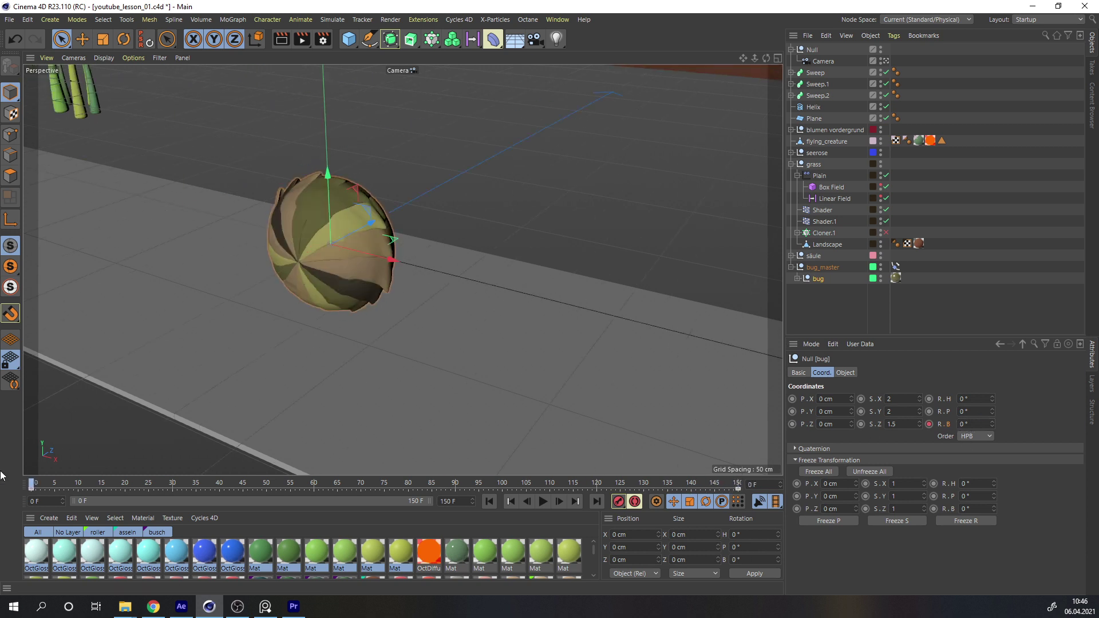
{"action": "left_click", "coordinate": [542, 502]}
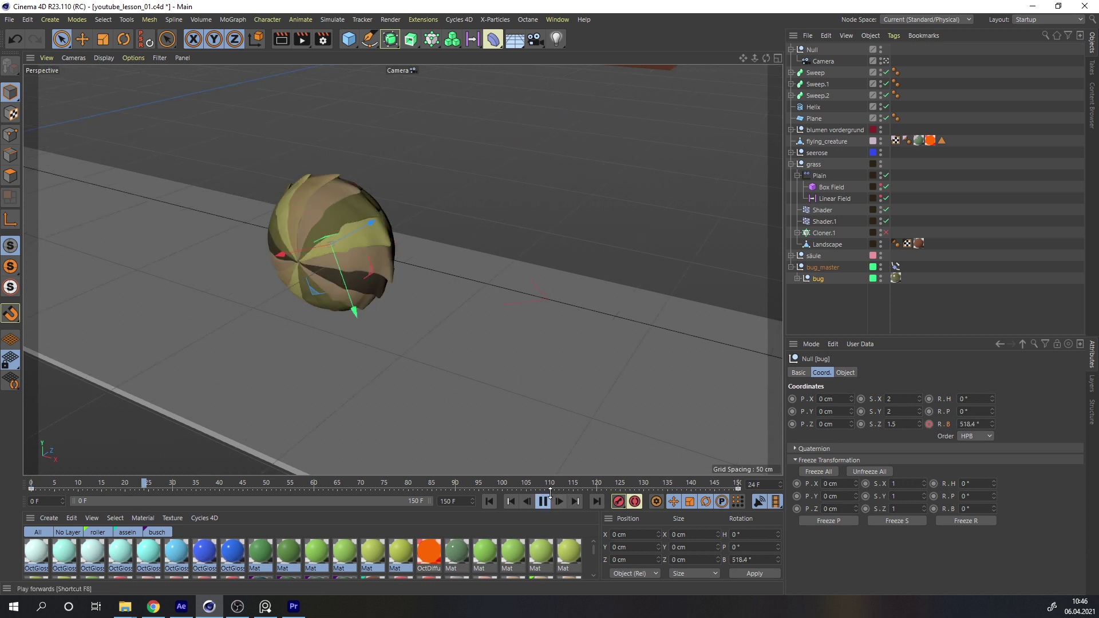
{"action": "left_click", "coordinate": [597, 236]}
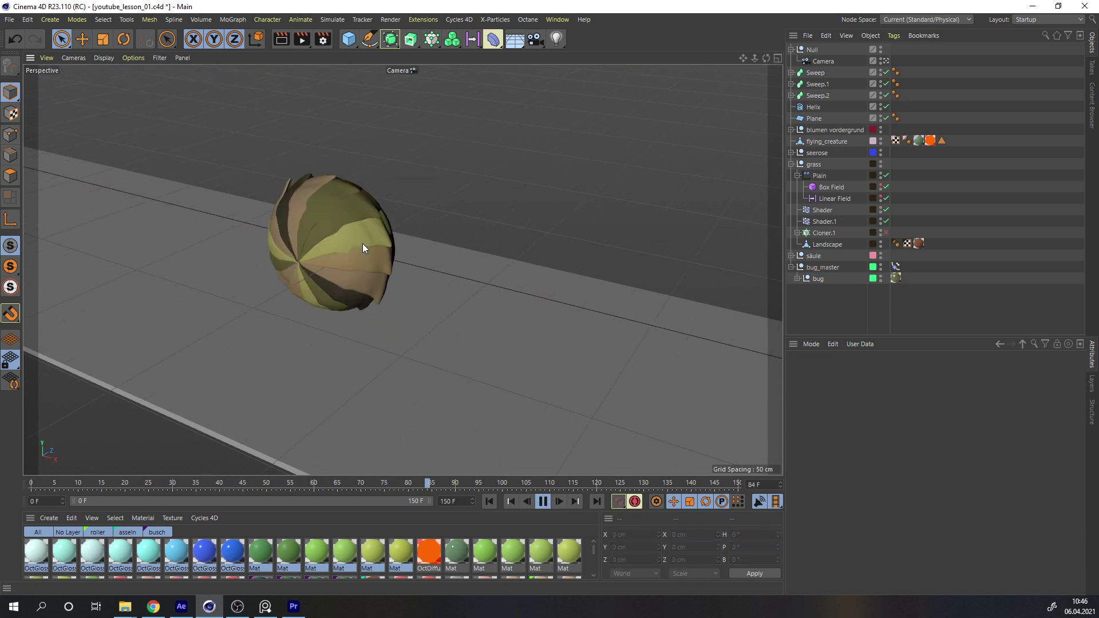
{"action": "left_click", "coordinate": [542, 502]}
Inspect the end of the loop on frames 150 and 149.
{"action": "left_click", "coordinate": [655, 485]}
{"action": "left_click_drag", "start_coordinate": [655, 486], "coordinate": [733, 464]}
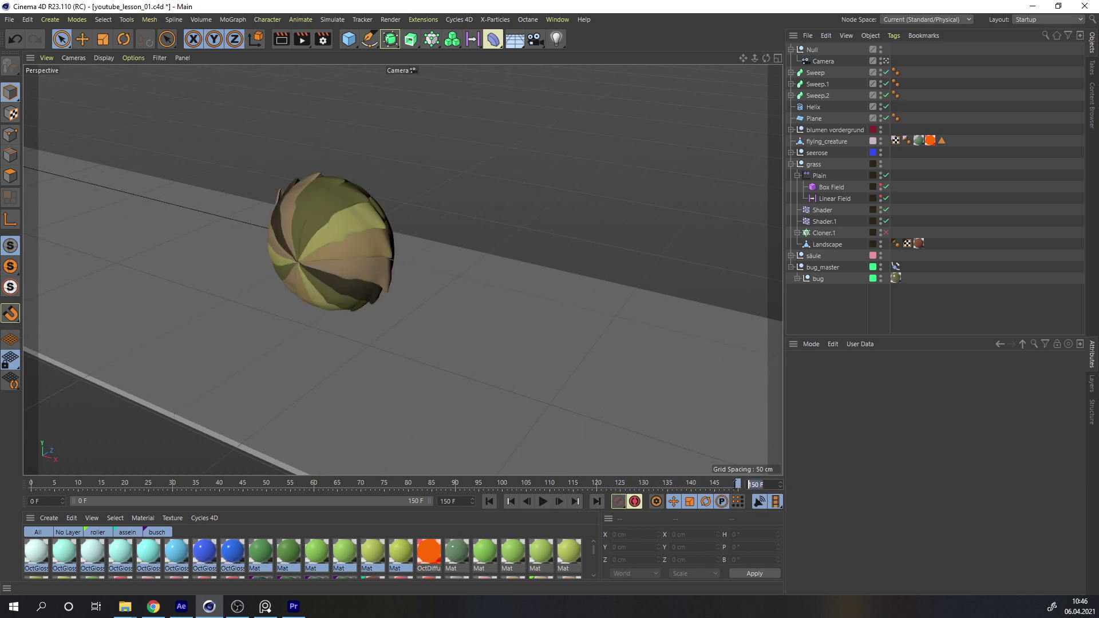
{"action": "left_click", "coordinate": [735, 486]}
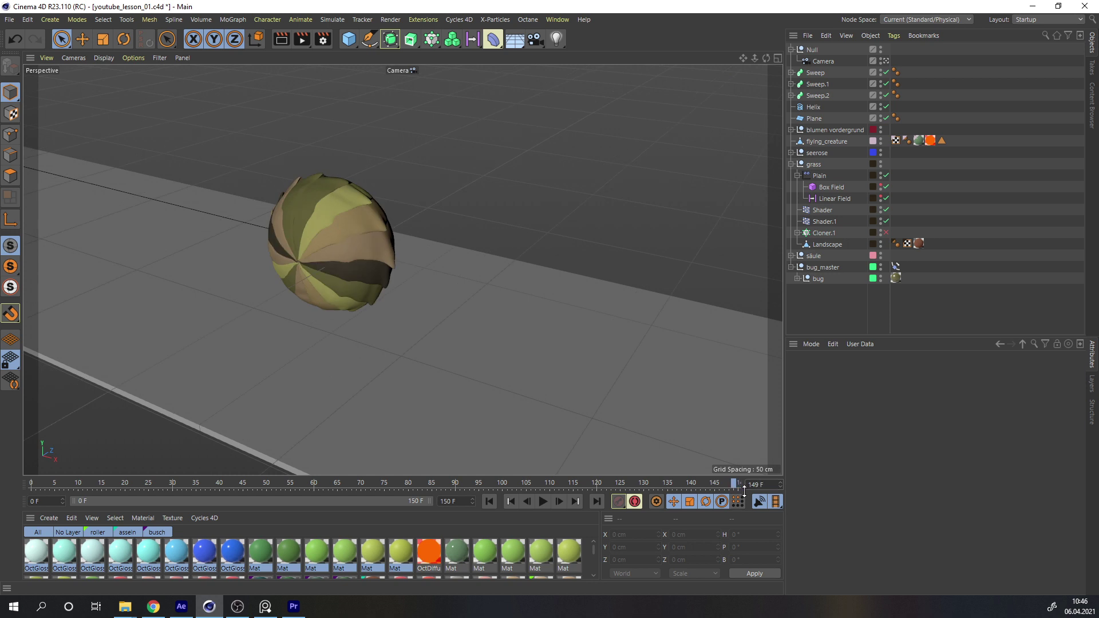
Try 149 as the animation's end frame, and restore the end frame to 150.
{"action": "left_click", "coordinate": [452, 501]}
{"action": "type", "text": "149"}
{"action": "key", "text": "Return"}
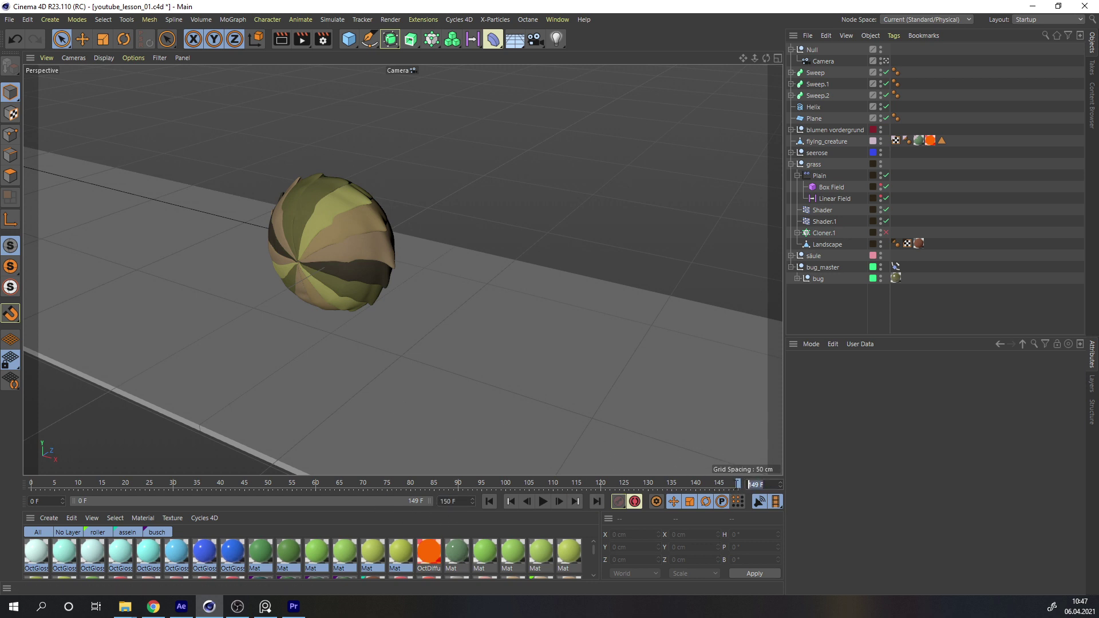
{"action": "type", "text": "150"}
{"action": "key", "text": "Return"}
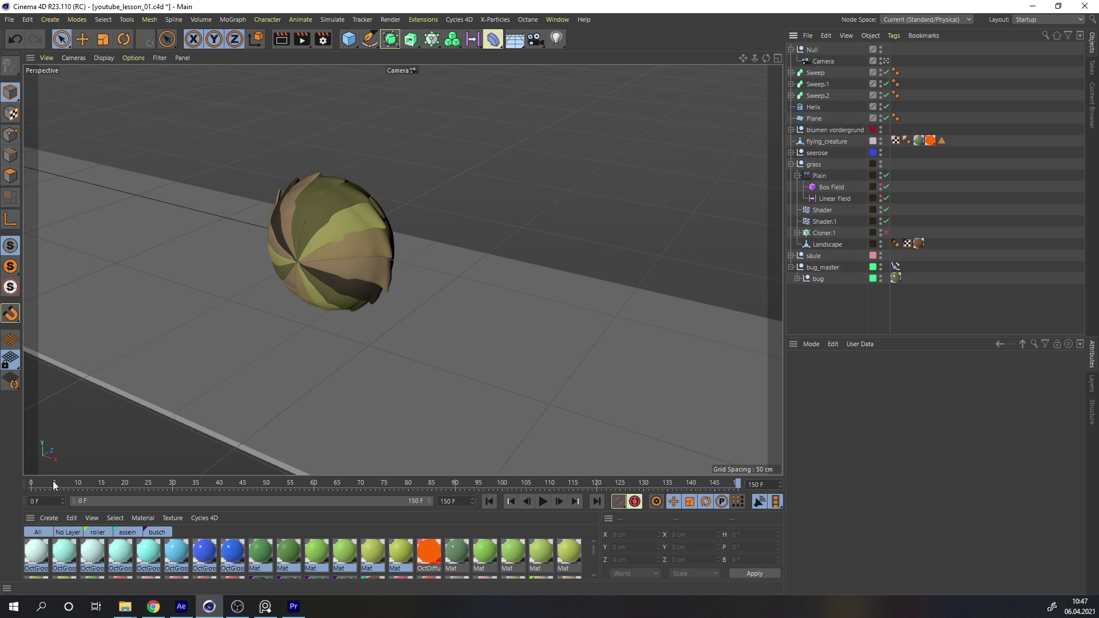
Leave the camera view and scrub the timeline to follow the bug and camera along the extended strip.
{"action": "left_click_drag", "start_coordinate": [53, 483], "coordinate": [408, 483]}
{"action": "left_click", "coordinate": [886, 61]}
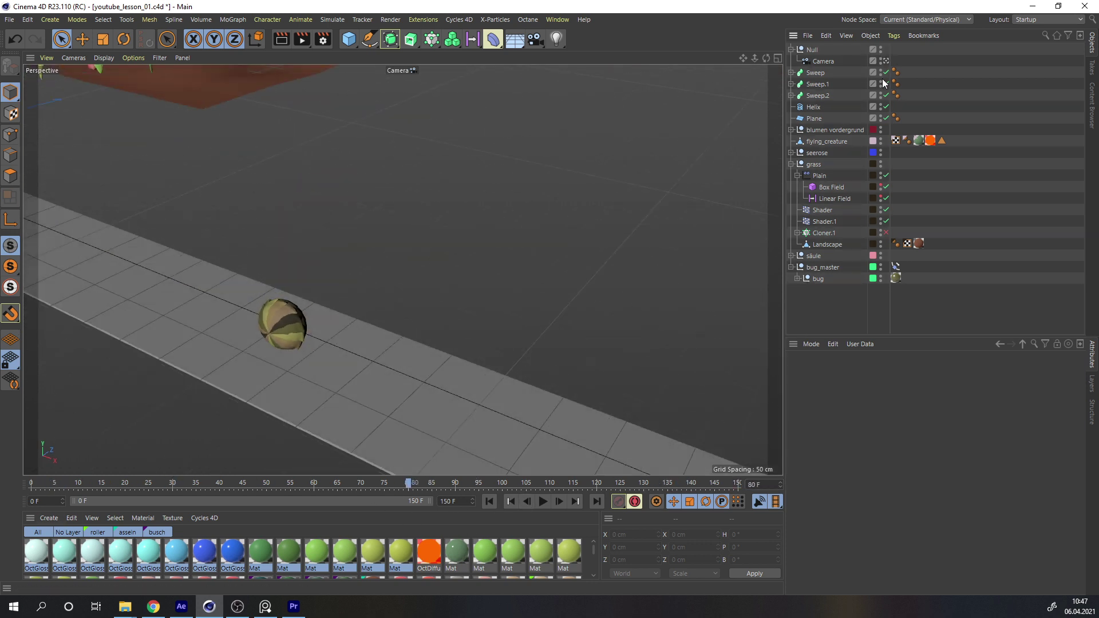
{"action": "left_click", "coordinate": [885, 61]}
{"action": "right_click_drag", "start_coordinate": [426, 202], "coordinate": [278, 161], "text": "alt"}
{"action": "middle_click_drag", "start_coordinate": [278, 160], "coordinate": [375, 255], "text": "alt"}
{"action": "left_click_drag", "start_coordinate": [375, 255], "coordinate": [404, 258], "text": "alt"}
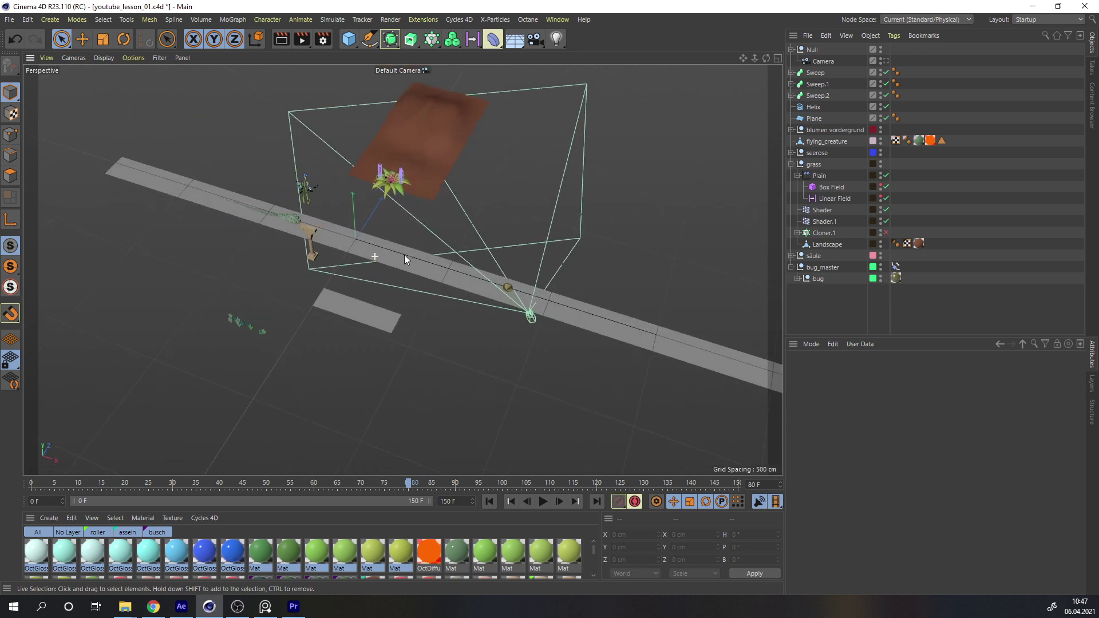
{"action": "right_click_drag", "start_coordinate": [404, 255], "coordinate": [429, 199], "text": "alt"}
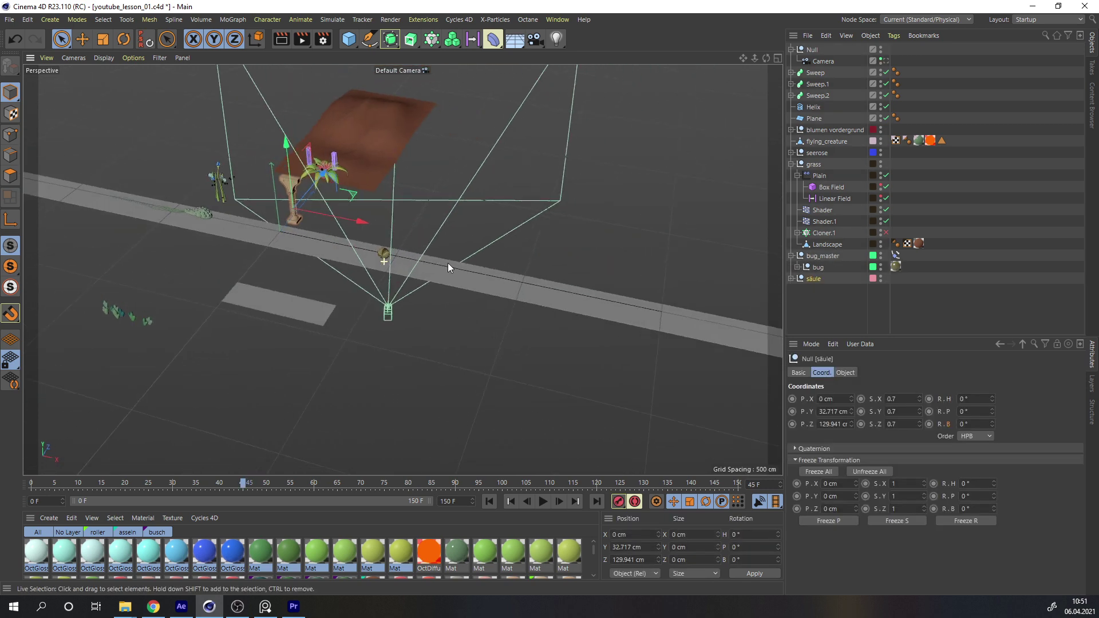
{"action": "left_click_drag", "start_coordinate": [447, 263], "coordinate": [364, 263], "text": "alt"}
{"action": "left_click_drag", "start_coordinate": [242, 484], "coordinate": [504, 459]}
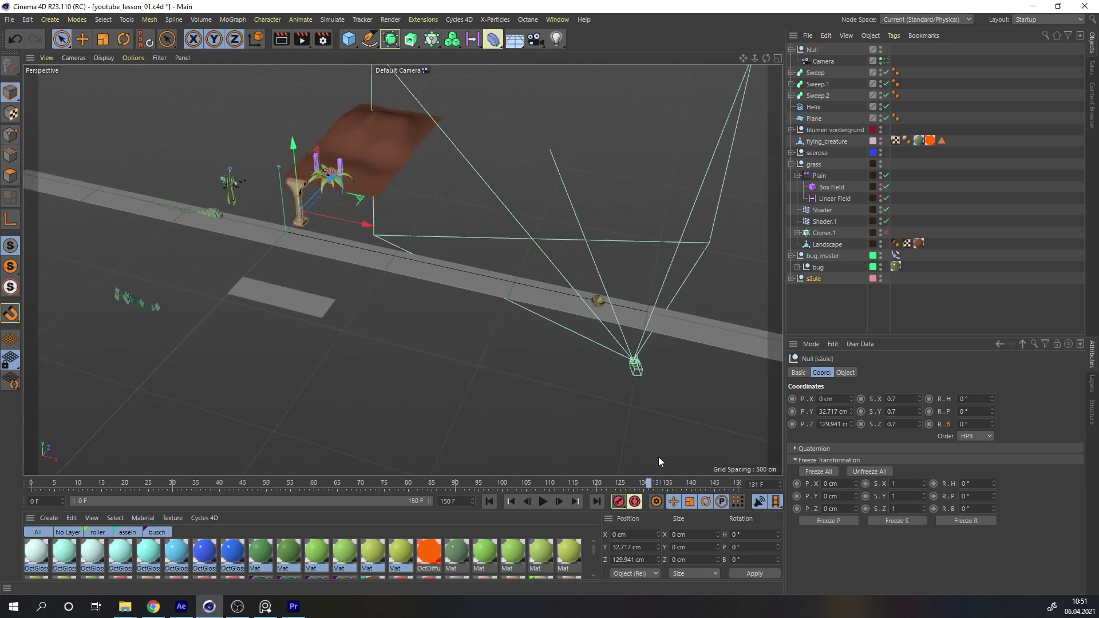
{"action": "left_click_drag", "start_coordinate": [633, 461], "coordinate": [630, 461]}
{"action": "mouse_move", "coordinate": [367, 234]}
{"action": "left_mouse_down", "text": "alt"}
{"action": "mouse_move", "coordinate": [339, 239]}
{"action": "mouse_move", "coordinate": [359, 224]}
{"action": "left_mouse_up", "text": "alt"}
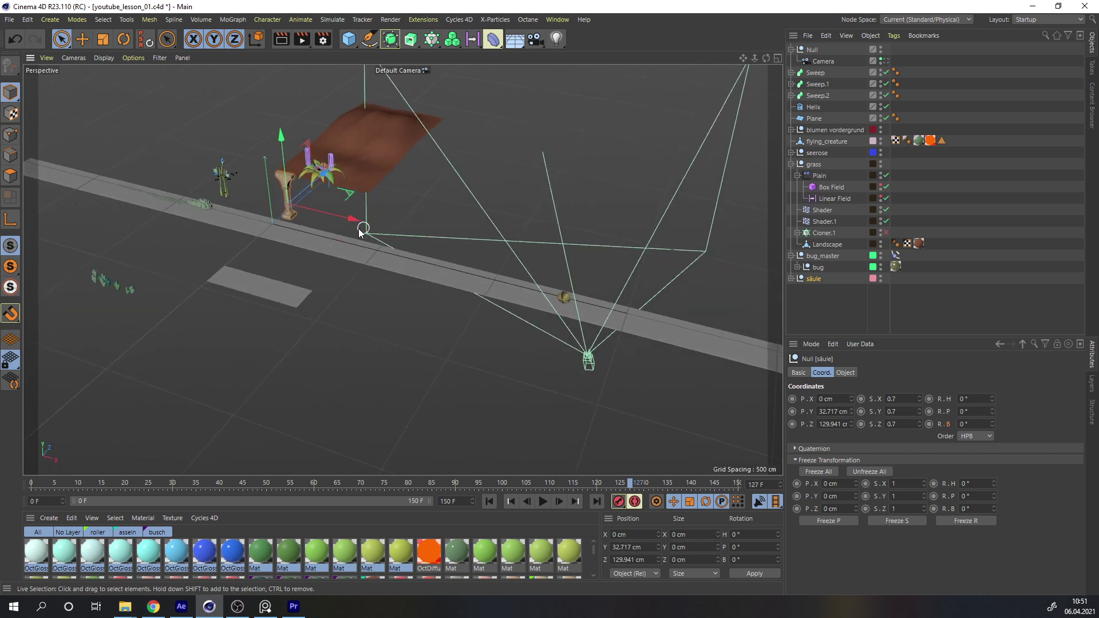
Examine the säule column and its placement beside the ground strip up close.
{"action": "middle_click_drag", "start_coordinate": [229, 193], "coordinate": [314, 197], "text": "alt"}
{"action": "right_click_drag", "start_coordinate": [359, 192], "coordinate": [458, 182], "text": "alt"}
{"action": "middle_click_drag", "start_coordinate": [458, 182], "coordinate": [503, 173], "text": "alt"}
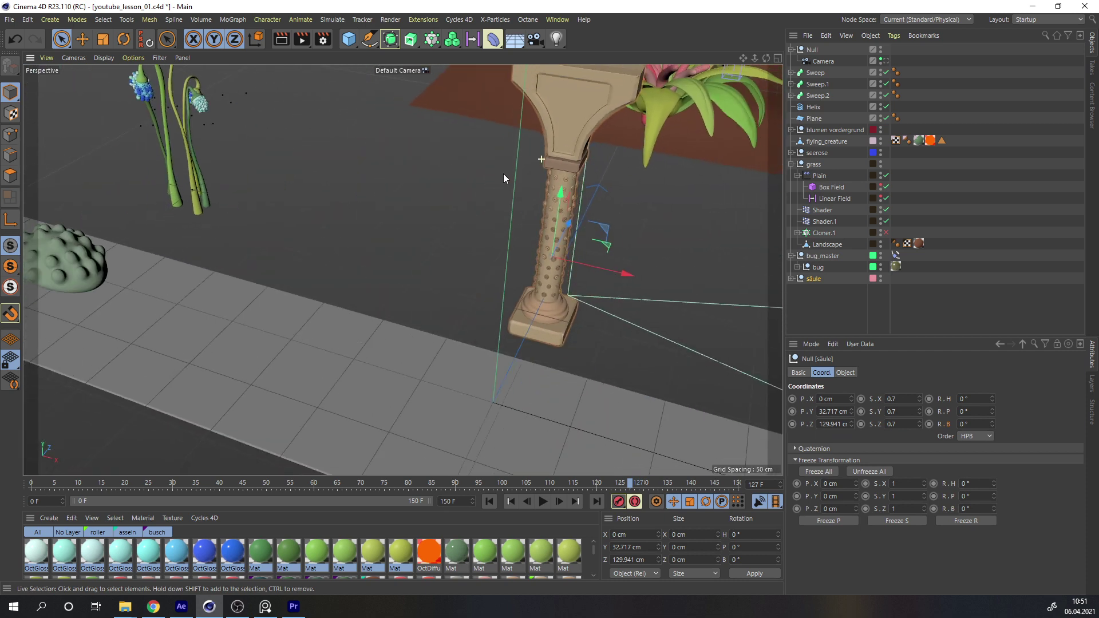
{"action": "right_click_drag", "start_coordinate": [405, 270], "coordinate": [535, 190], "text": "alt"}
{"action": "left_click_drag", "start_coordinate": [509, 276], "coordinate": [501, 288], "text": "alt"}
{"action": "right_click_drag", "start_coordinate": [471, 341], "coordinate": [533, 328], "text": "alt"}
{"action": "middle_click_drag", "start_coordinate": [457, 175], "coordinate": [447, 380], "text": "alt"}
{"action": "left_click_drag", "start_coordinate": [496, 205], "coordinate": [472, 246], "text": "alt"}
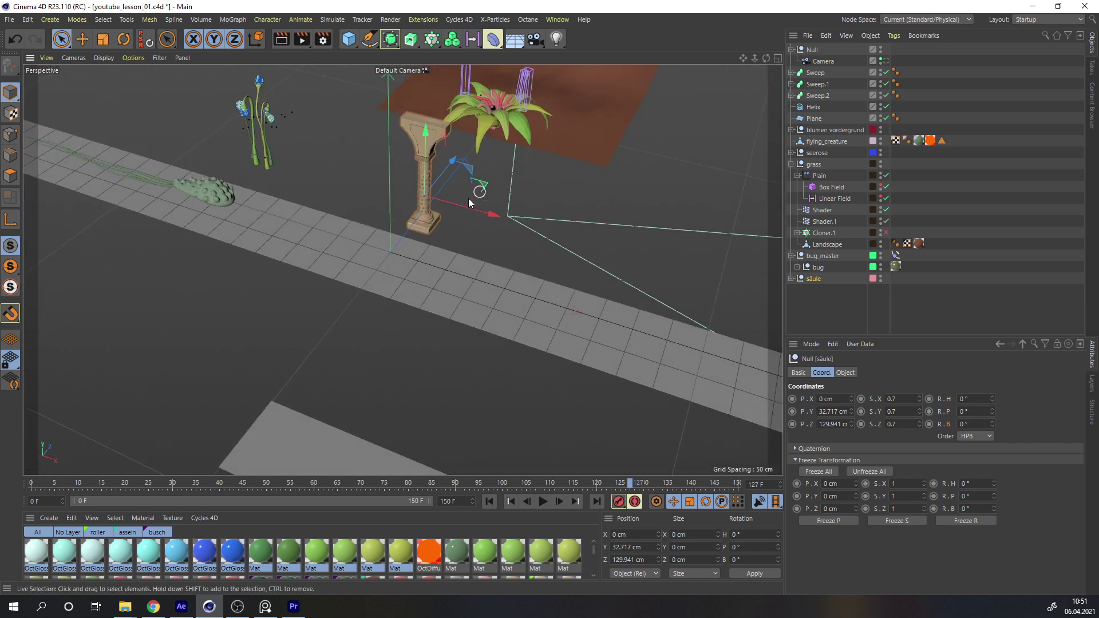
Return to frame 0, duplicate the säule column and set the copy's X position to 1500 cm.
{"action": "scroll", "coordinate": [408, 254], "scroll_direction": "down", "scroll_amount": 5}
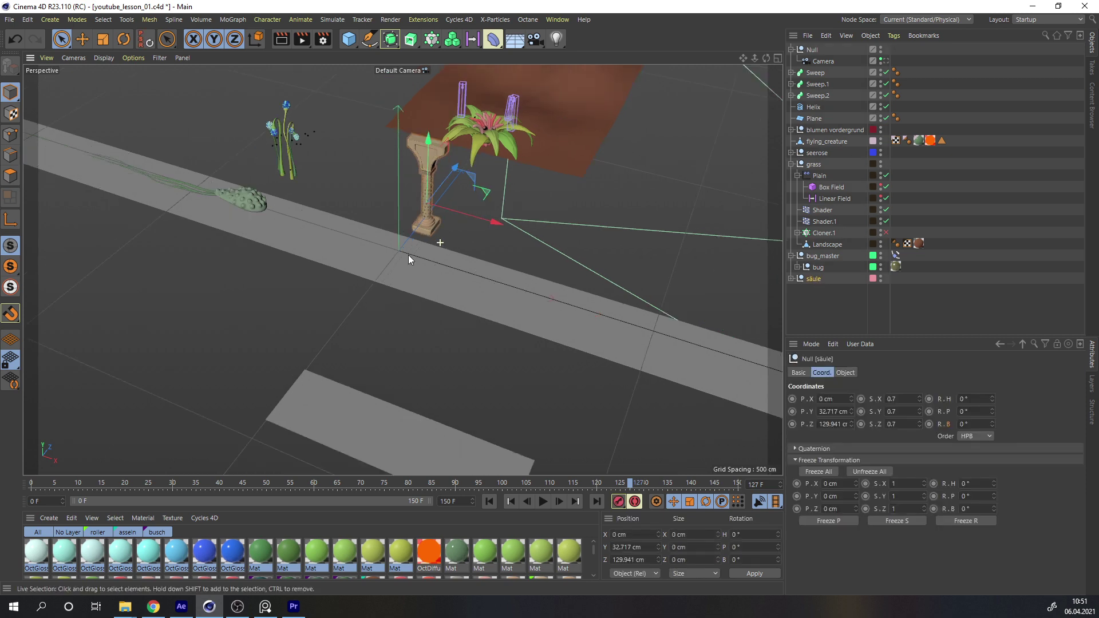
{"action": "left_click_drag", "start_coordinate": [414, 247], "coordinate": [439, 248], "text": "alt"}
{"action": "middle_click_drag", "start_coordinate": [439, 248], "coordinate": [275, 219], "text": "alt"}
{"action": "left_click_drag", "start_coordinate": [79, 485], "coordinate": [2, 494]}
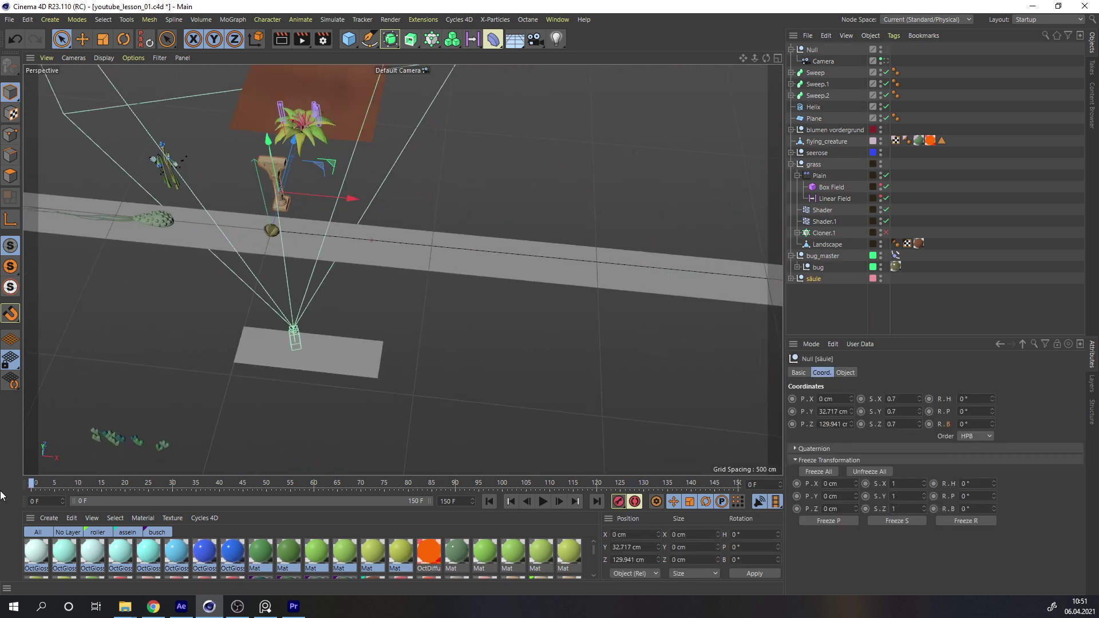
{"action": "middle_click_drag", "start_coordinate": [396, 210], "coordinate": [234, 235], "text": "alt"}
{"action": "scroll", "coordinate": [235, 234], "scroll_direction": "down", "scroll_amount": 3}
{"action": "left_click_drag", "start_coordinate": [235, 238], "coordinate": [156, 178], "text": "alt"}
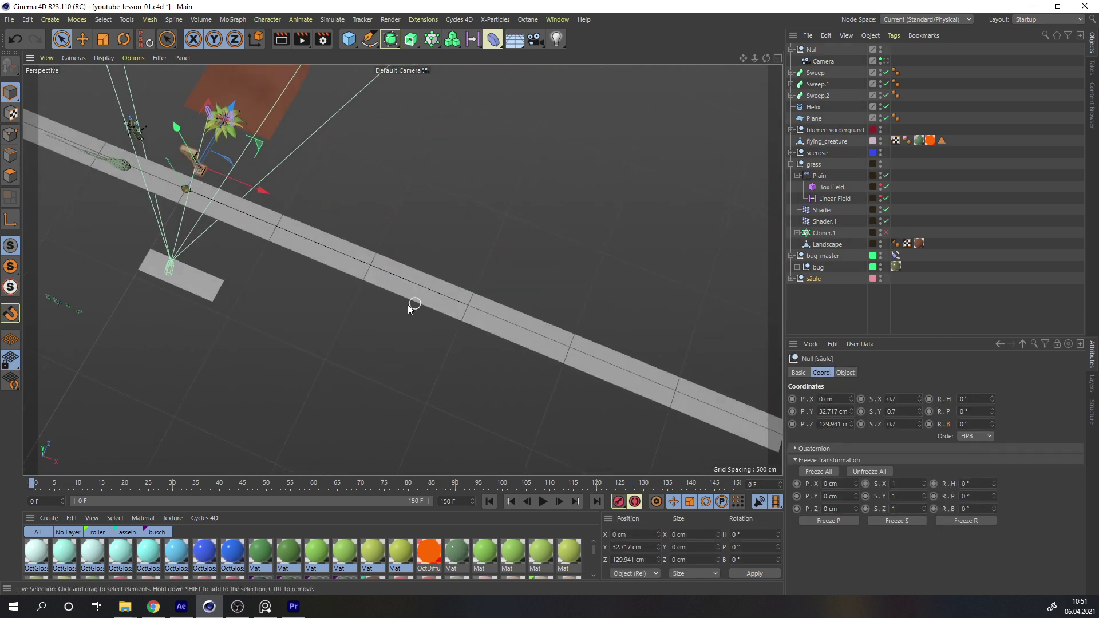
{"action": "left_click_drag", "start_coordinate": [412, 307], "coordinate": [444, 314], "text": "alt"}
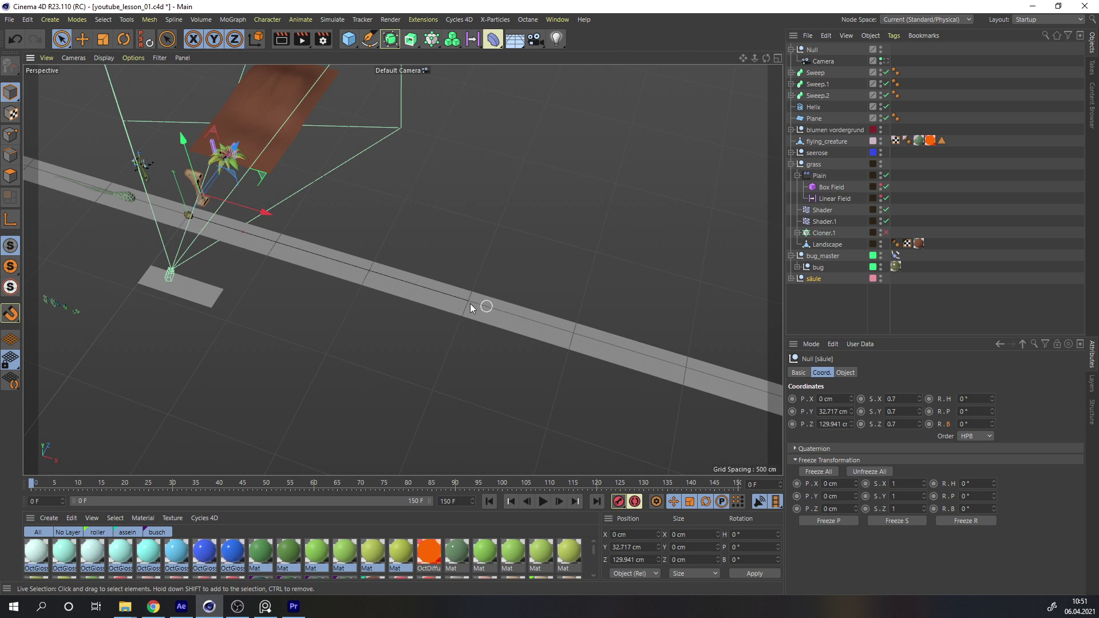
{"action": "left_click", "coordinate": [809, 300]}
{"action": "left_click_drag", "start_coordinate": [816, 280], "coordinate": [814, 290], "text": "ctrl"}
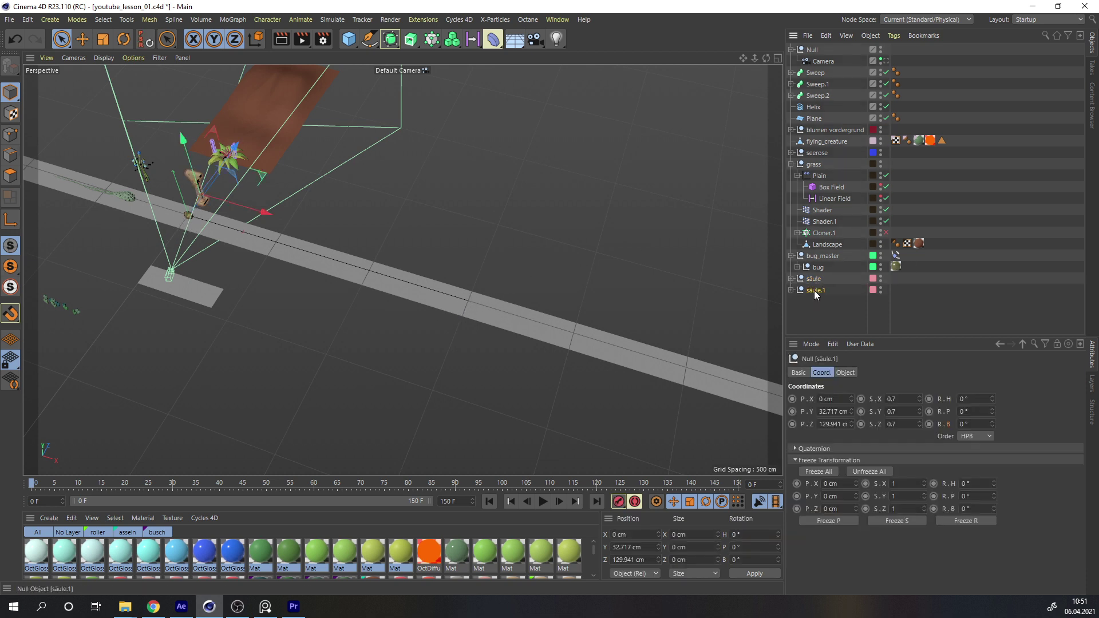
{"action": "double_click", "coordinate": [829, 398]}
{"action": "type", "text": "1500"}
{"action": "key", "text": "Return"}
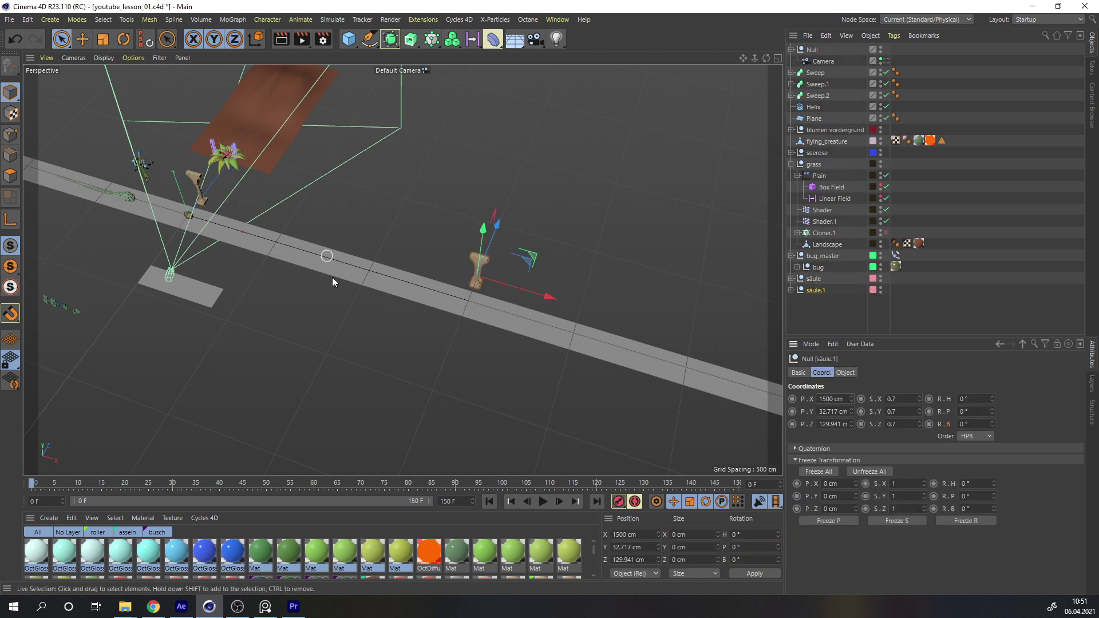
Move to frame 150 and hide the Landscape, seerose, flying_creature and blumen vordergrund objects.
{"action": "left_click_drag", "start_coordinate": [465, 293], "coordinate": [461, 278], "text": "alt"}
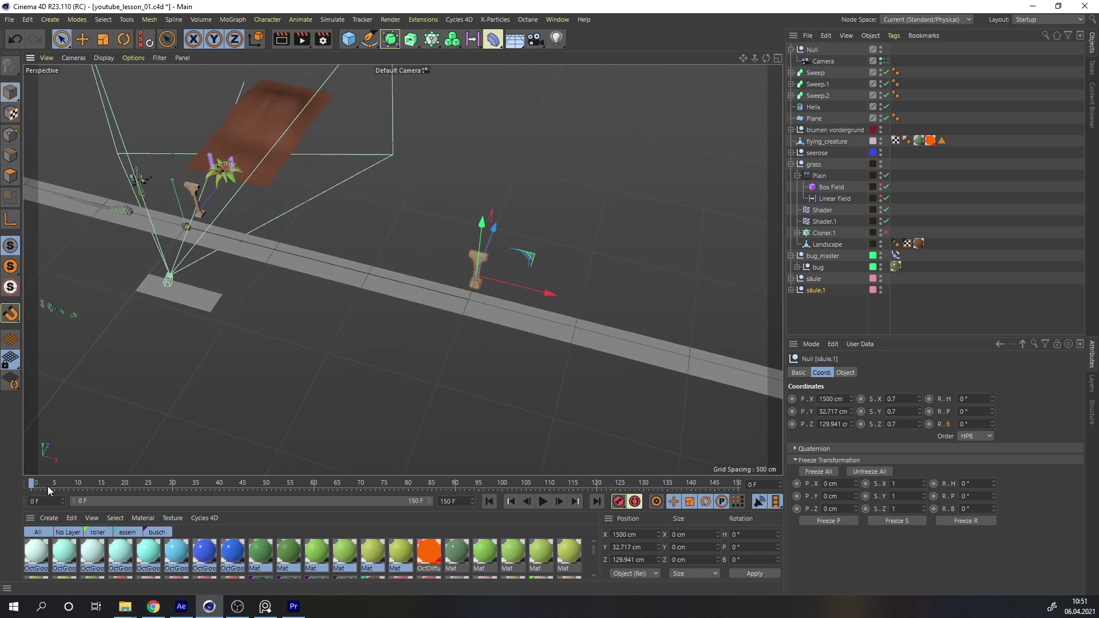
{"action": "left_click_drag", "start_coordinate": [48, 490], "coordinate": [741, 486]}
{"action": "left_click", "coordinate": [279, 157]}
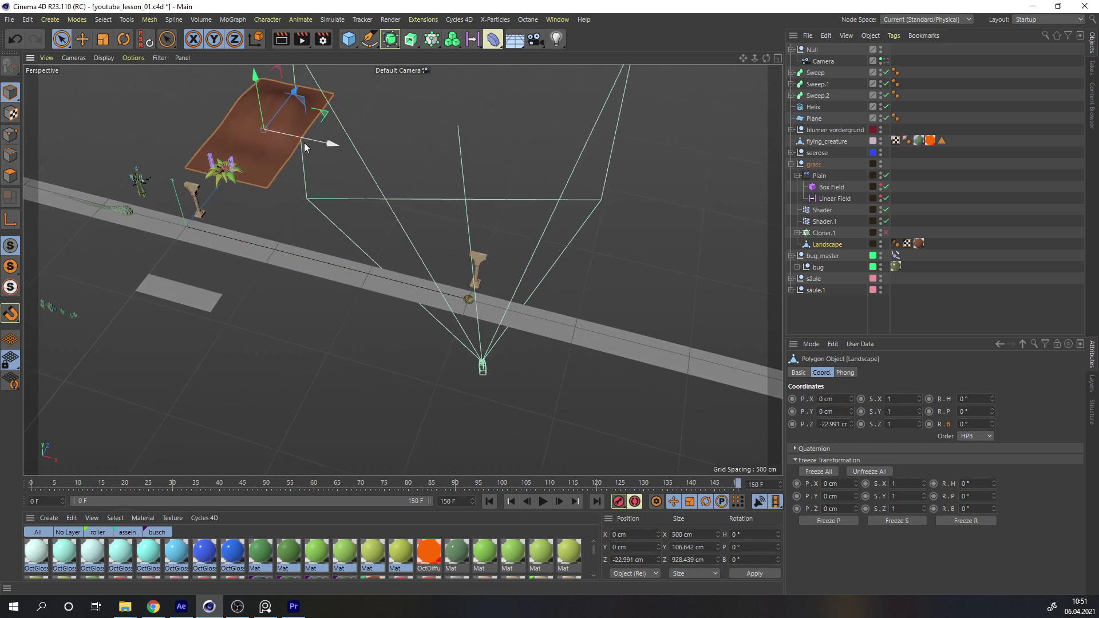
{"action": "double_click", "coordinate": [880, 241]}
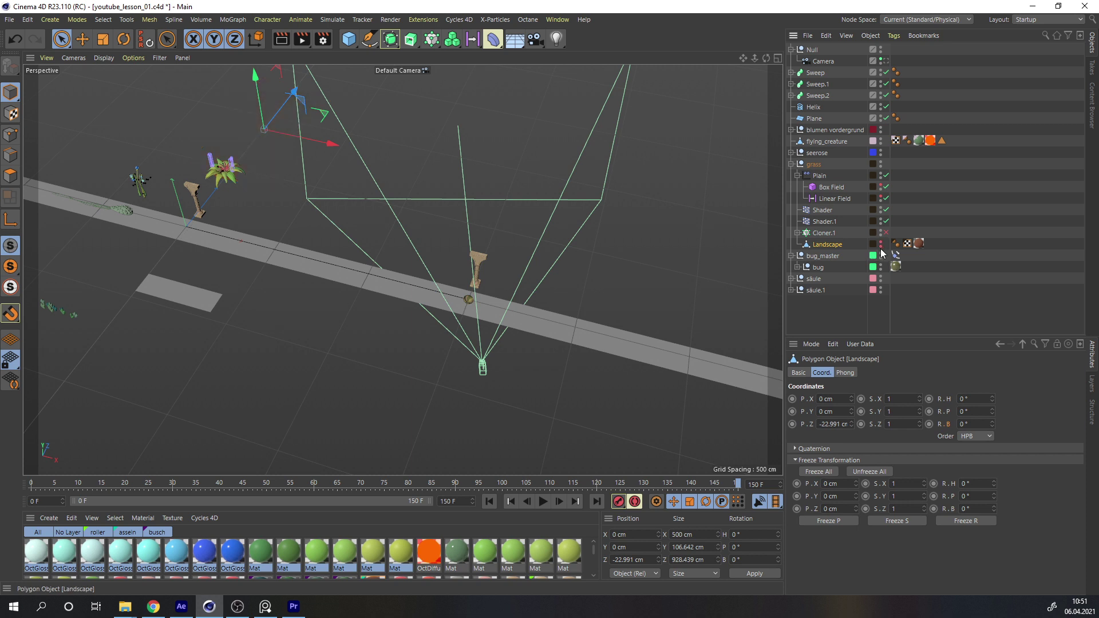
{"action": "left_click", "coordinate": [817, 154]}
{"action": "left_click", "coordinate": [883, 156]}
{"action": "double_click", "coordinate": [881, 153], "text": "alt"}
{"action": "left_click", "coordinate": [881, 141], "text": "alt"}
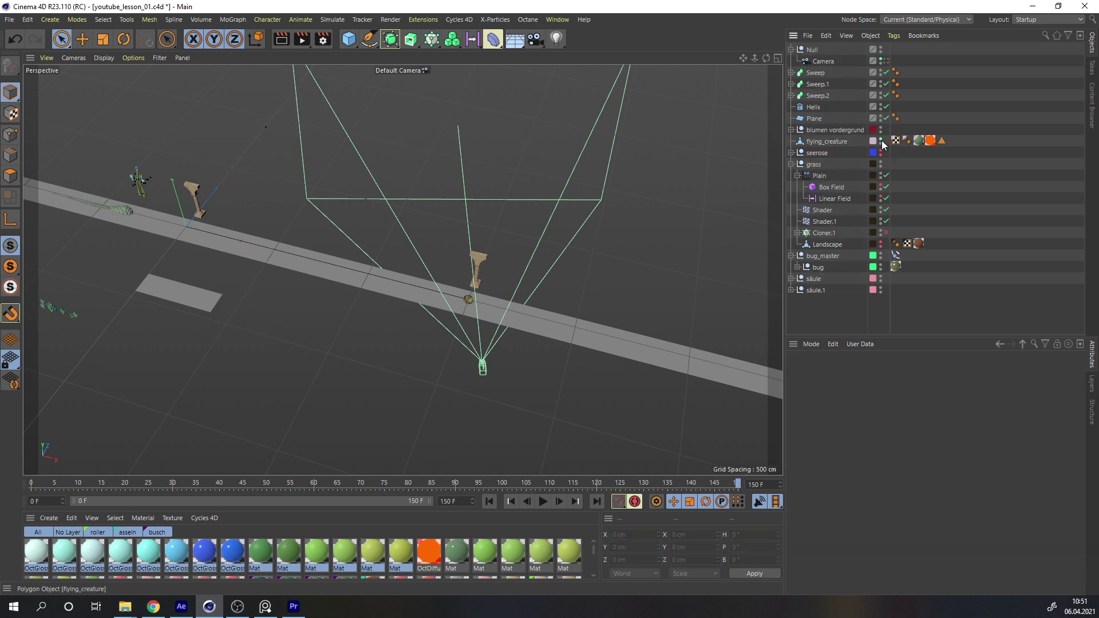
{"action": "double_click", "coordinate": [881, 140]}
{"action": "double_click", "coordinate": [881, 128]}
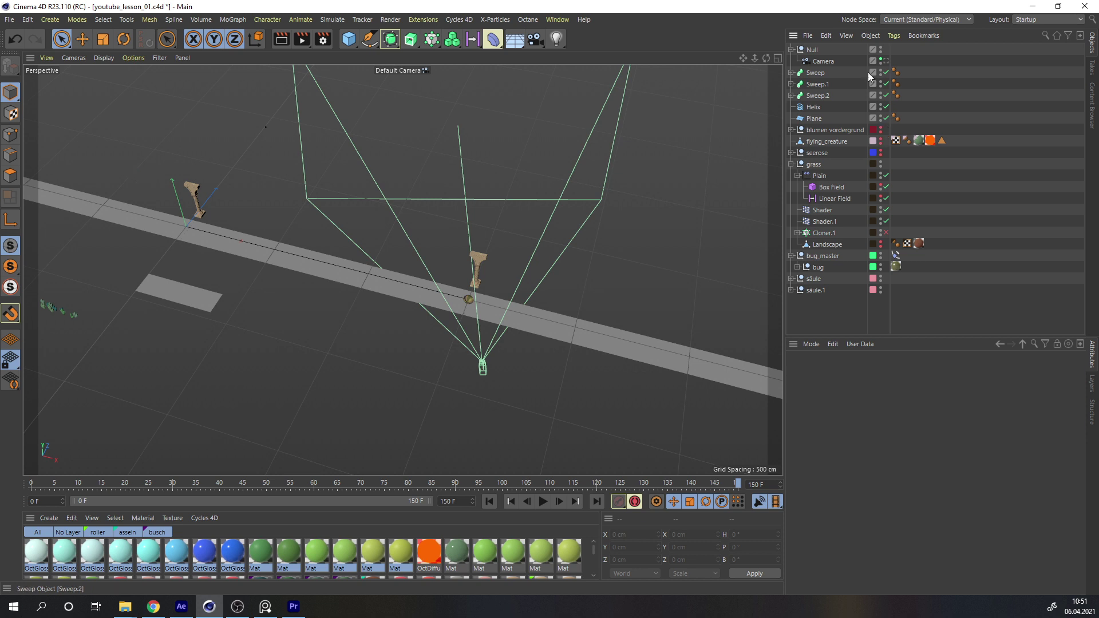
Scrub and play the animation through the scene camera to check the columns' loop, and return to the free view.
{"action": "left_click", "coordinate": [885, 61]}
{"action": "left_click", "coordinate": [144, 487]}
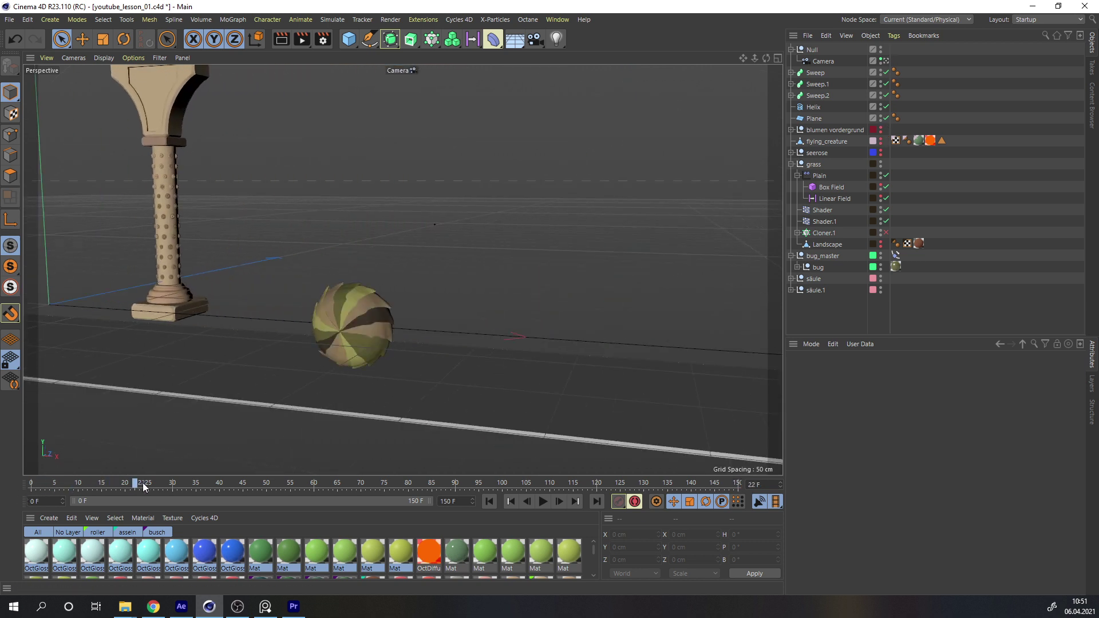
{"action": "left_click_drag", "start_coordinate": [144, 486], "coordinate": [737, 472]}
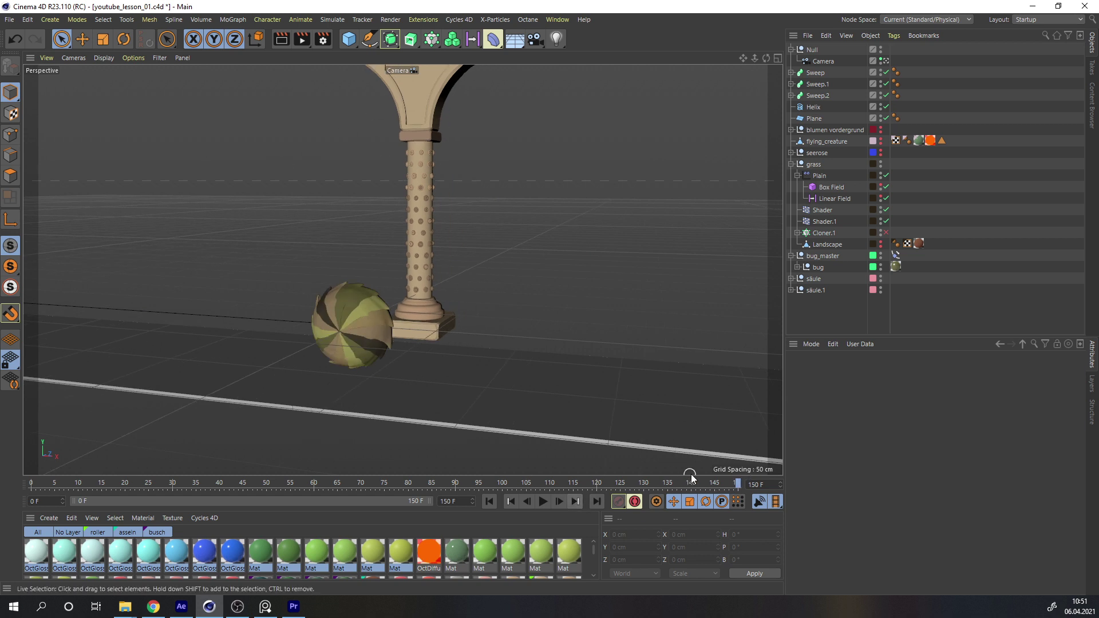
{"action": "left_click", "coordinate": [543, 503]}
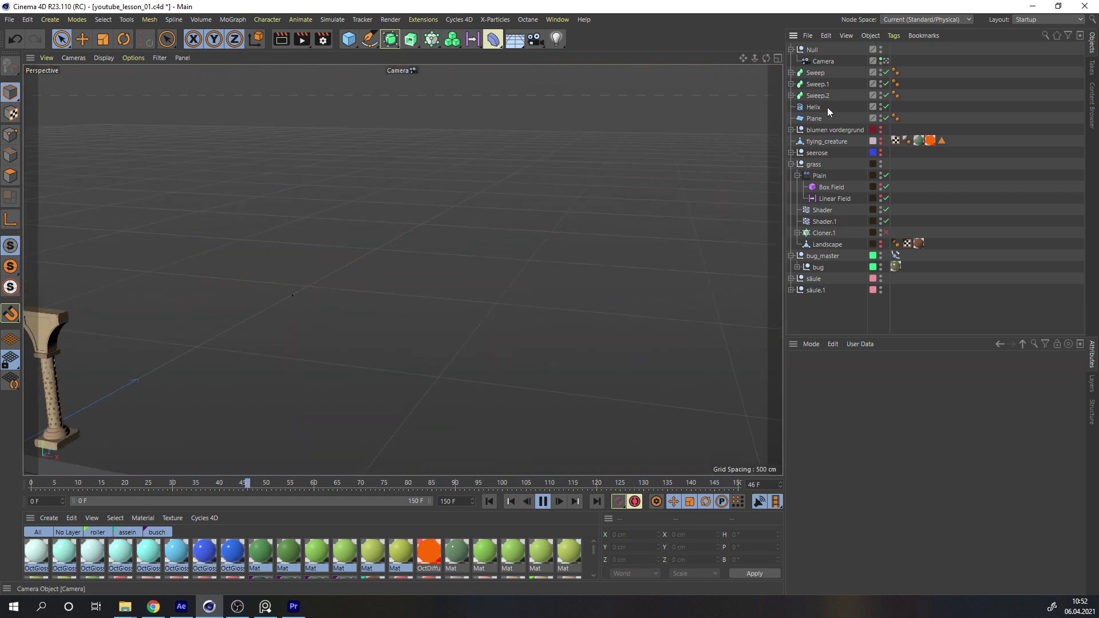
{"action": "left_click", "coordinate": [886, 62]}
{"action": "left_click", "coordinate": [543, 501]}
Delete the duplicate column säule.1 and place the original säule column inside a new Cloner.
{"action": "middle_click_drag", "start_coordinate": [181, 227], "coordinate": [259, 242], "text": "alt"}
{"action": "right_click_drag", "start_coordinate": [271, 247], "coordinate": [323, 236], "text": "alt"}
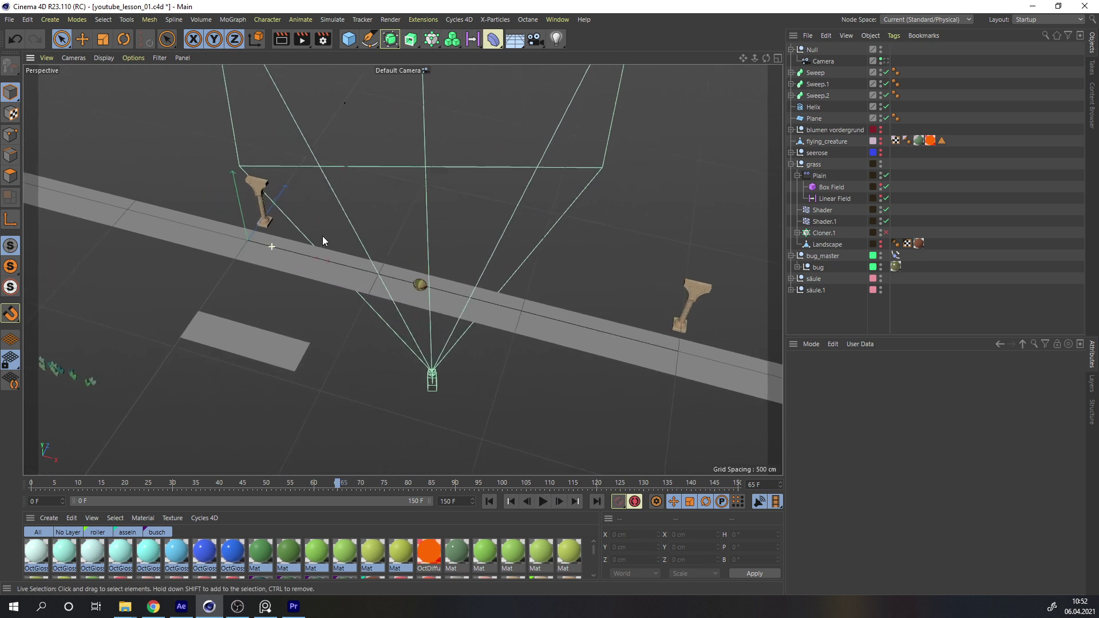
{"action": "left_click", "coordinate": [816, 291]}
{"action": "key", "text": "Delete"}
{"action": "left_click", "coordinate": [813, 279]}
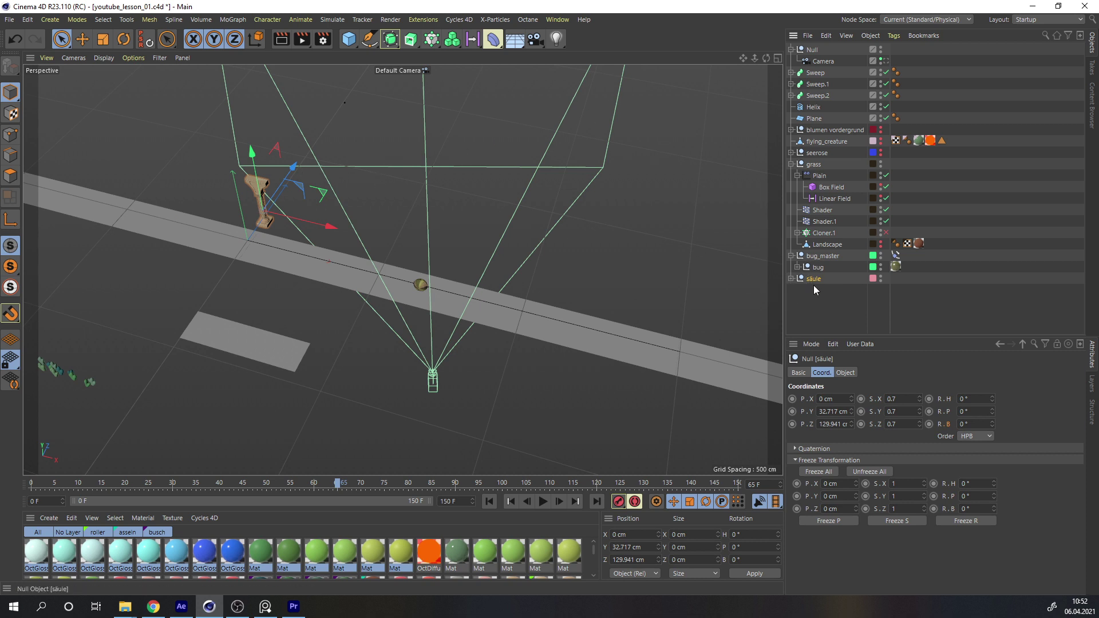
{"action": "left_click", "coordinate": [436, 44]}
{"action": "left_click", "coordinate": [475, 55], "text": "alt"}
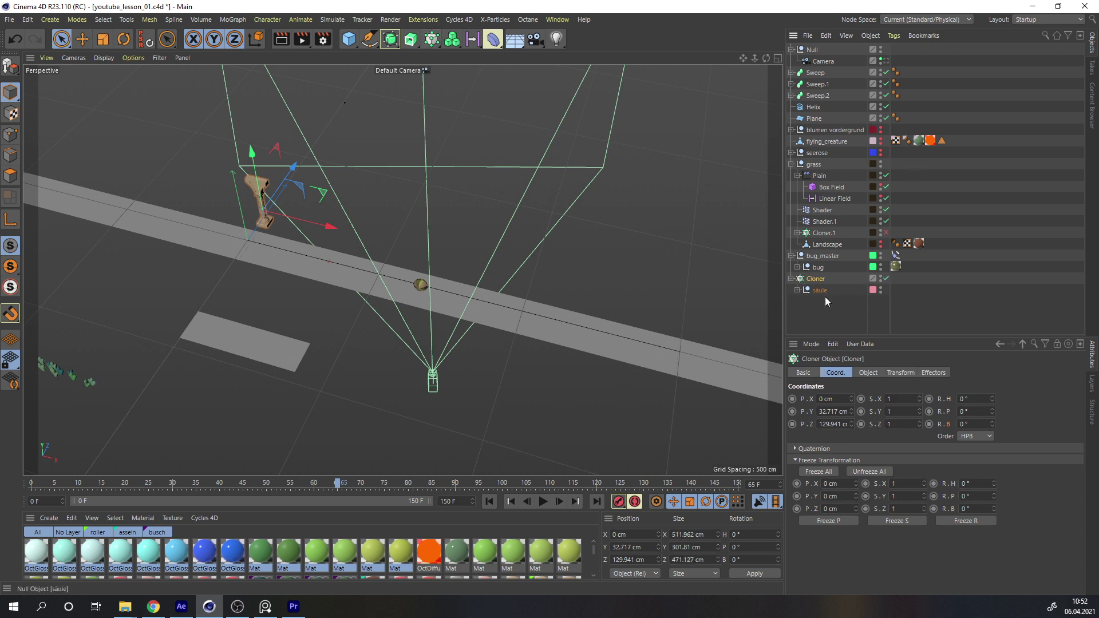
Set the column Cloner to Linear mode with Render Instance as its instance mode.
{"action": "left_click", "coordinate": [866, 372]}
{"action": "left_click", "coordinate": [881, 398]}
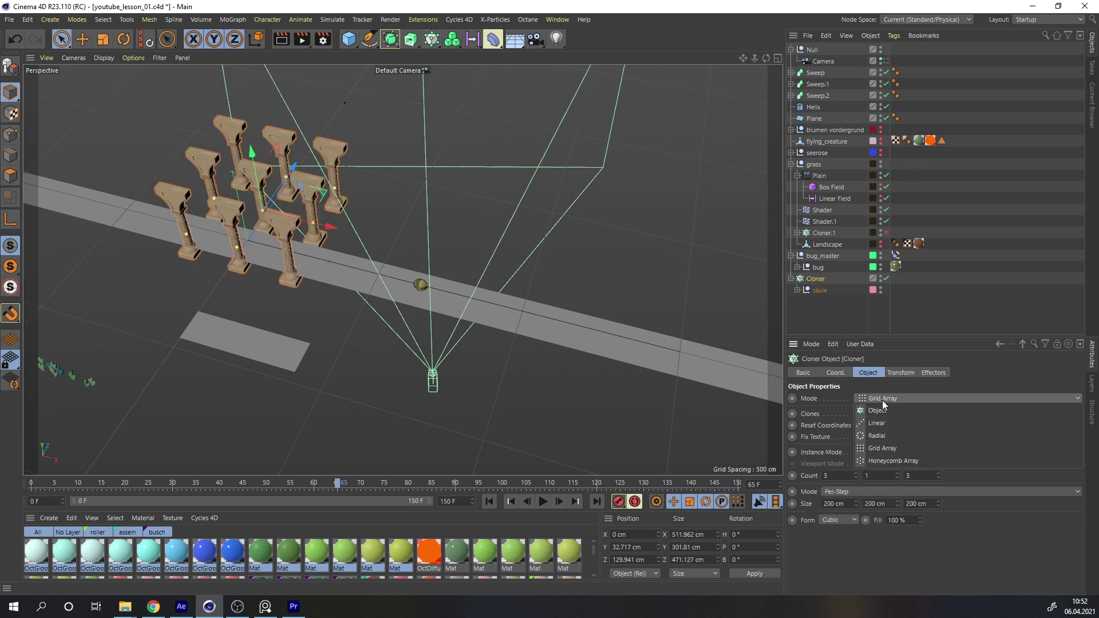
{"action": "left_click", "coordinate": [877, 426]}
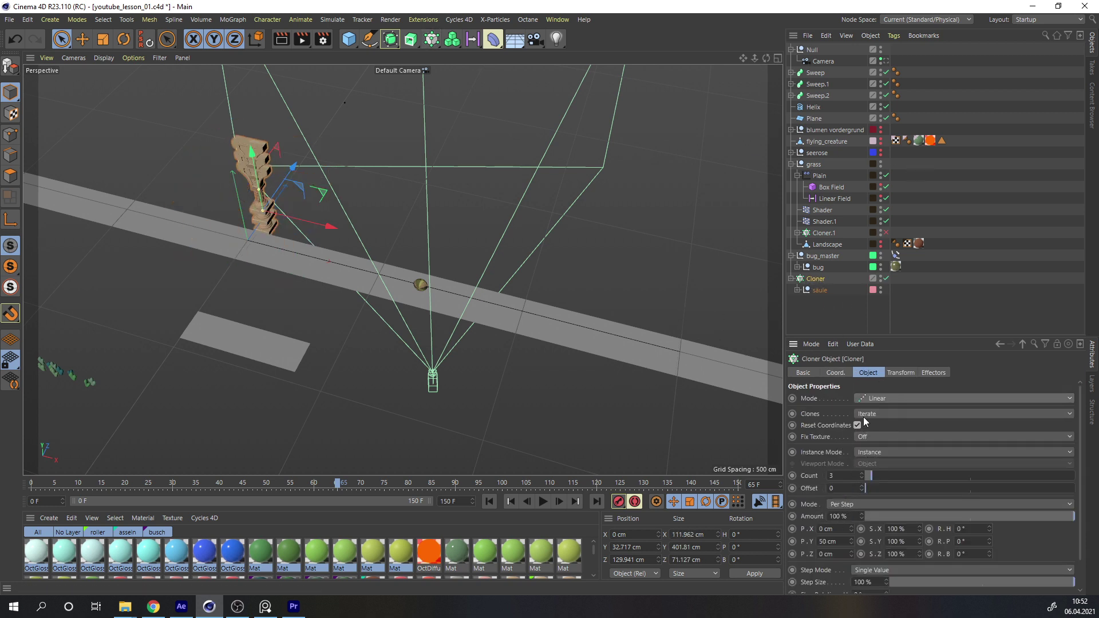
{"action": "left_click", "coordinate": [873, 452]}
{"action": "left_click", "coordinate": [879, 473]}
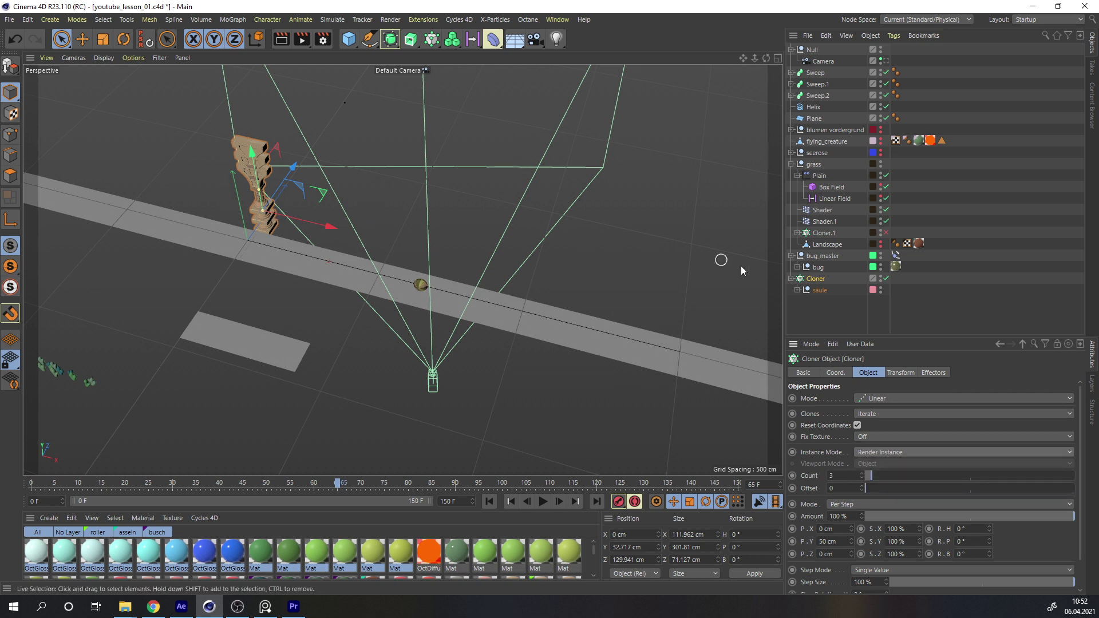
Set the Cloner's per-step offset to 3 cm on Y and 300 cm on X, trying 150 cm on X first.
{"action": "left_click_drag", "start_coordinate": [836, 543], "coordinate": [813, 543]}
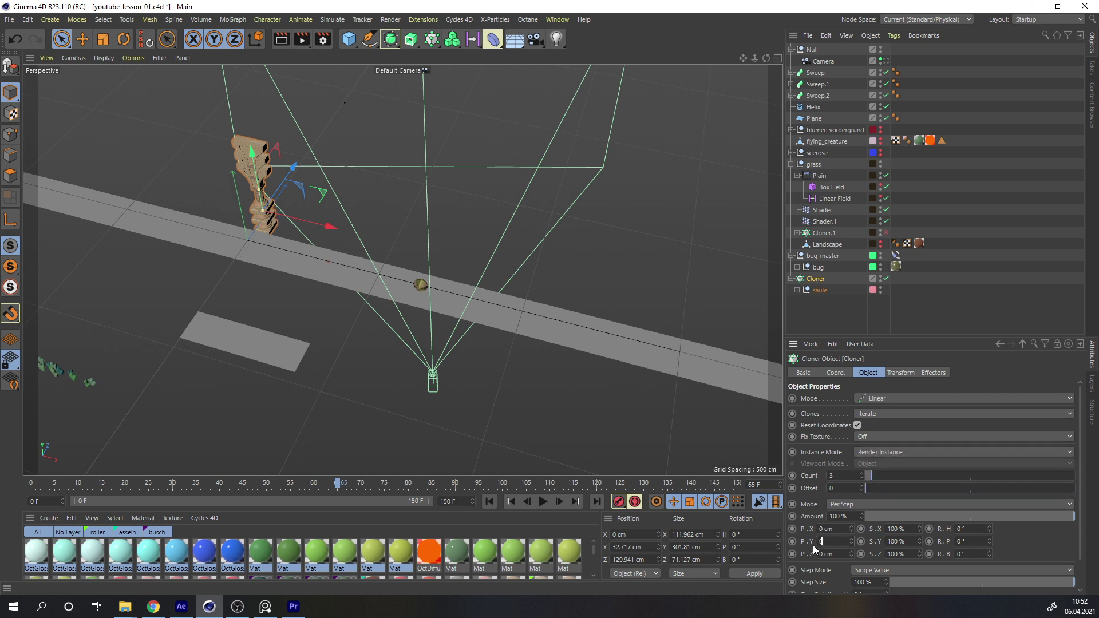
{"action": "type", "text": "3"}
{"action": "key", "text": "Return"}
{"action": "left_click_drag", "start_coordinate": [250, 225], "coordinate": [262, 208], "text": "alt"}
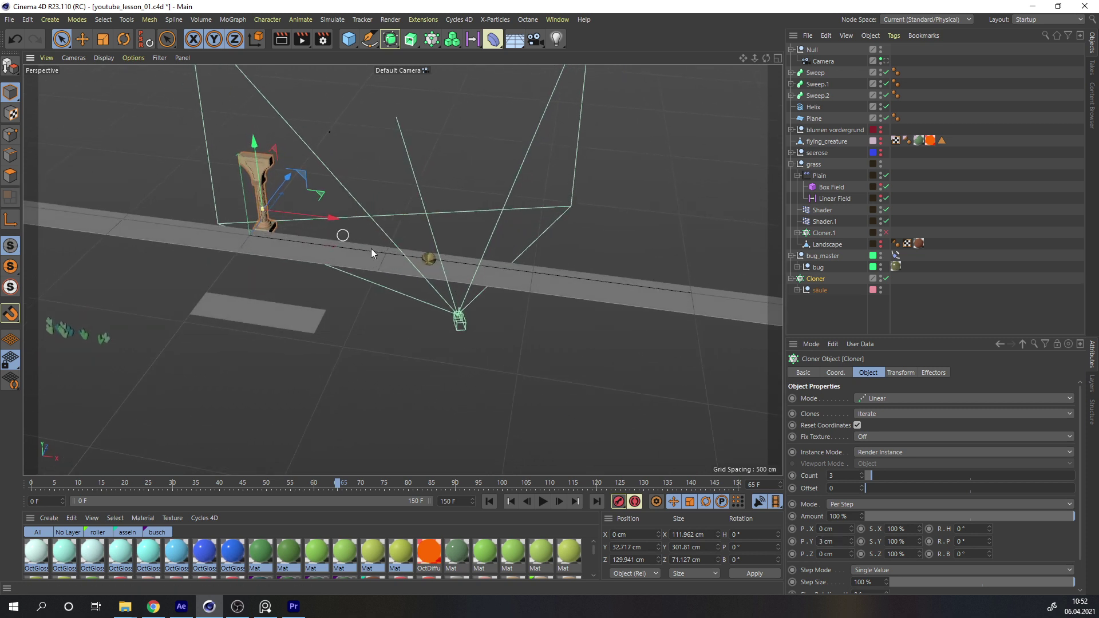
{"action": "left_click_drag", "start_coordinate": [850, 530], "coordinate": [884, 438]}
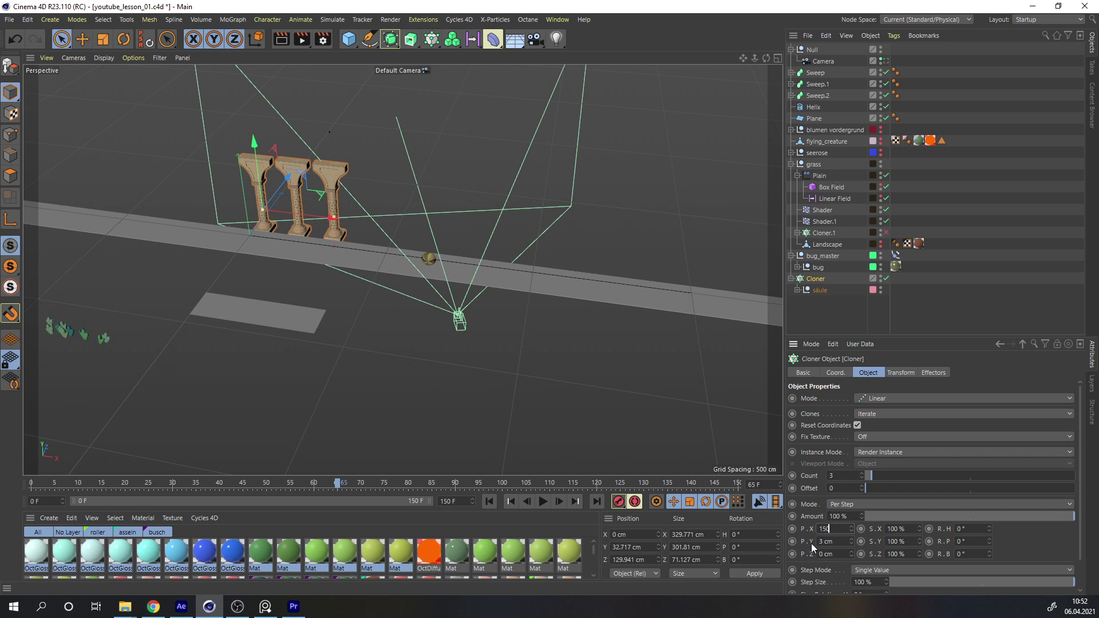
{"action": "type", "text": "150"}
{"action": "key", "text": "Return"}
{"action": "left_click_drag", "start_coordinate": [289, 216], "coordinate": [328, 207], "text": "alt"}
{"action": "type", "text": "300"}
{"action": "key", "text": "Return"}
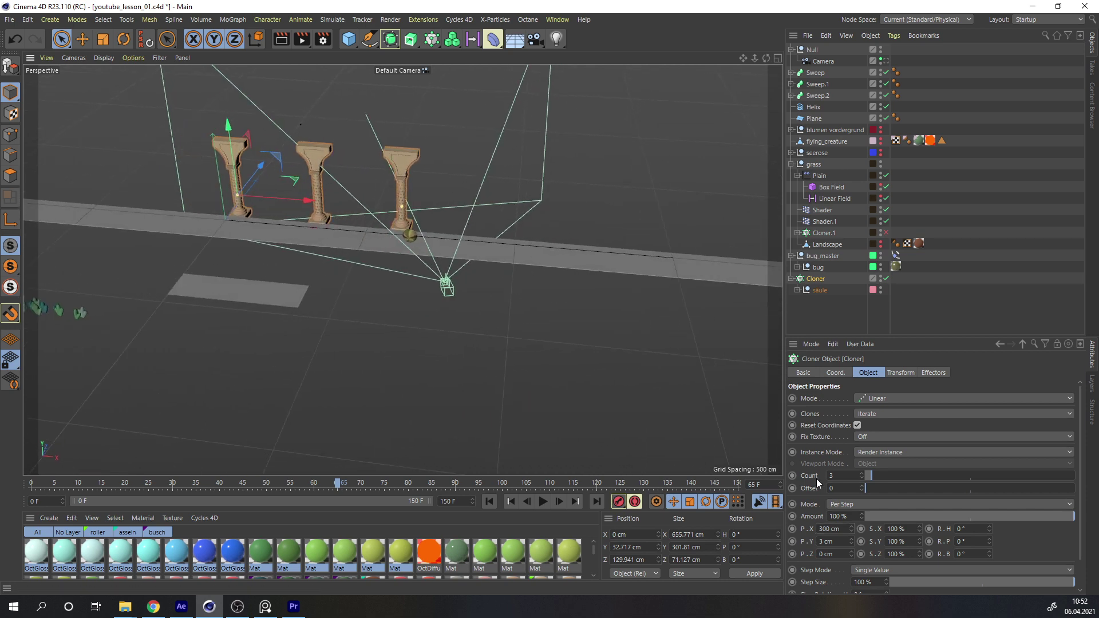
Set the column Cloner's count to 5 and view the row along the ground strip.
{"action": "key", "text": "Return"}
{"action": "scroll", "coordinate": [465, 230], "scroll_direction": "down", "scroll_amount": 3}
{"action": "left_click_drag", "start_coordinate": [534, 262], "coordinate": [517, 266], "text": "alt"}
{"action": "left_click_drag", "start_coordinate": [836, 476], "coordinate": [815, 479]}
{"action": "type", "text": "5"}
{"action": "key", "text": "Return"}
{"action": "mouse_move", "coordinate": [517, 242]}
{"action": "left_mouse_down", "text": "alt"}
{"action": "mouse_move", "coordinate": [493, 253]}
{"action": "mouse_move", "coordinate": [524, 245]}
{"action": "left_mouse_up", "text": "alt"}
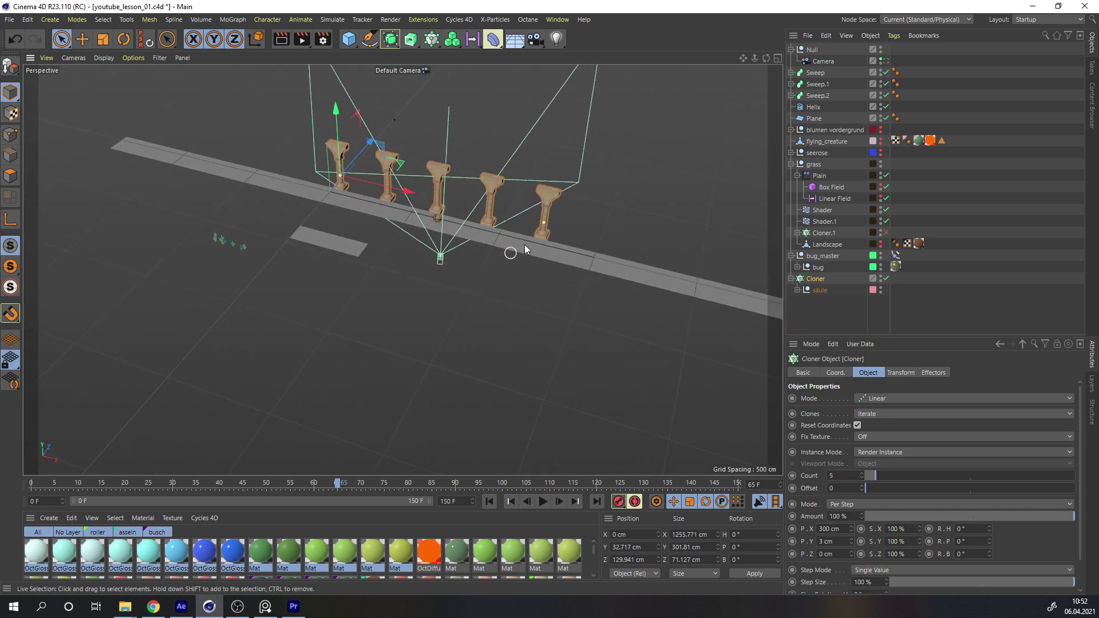
Scrub to frame 150 through the scene camera and raise the column Cloner's count to 6.
{"action": "left_click", "coordinate": [885, 60]}
{"action": "left_click_drag", "start_coordinate": [63, 485], "coordinate": [743, 451]}
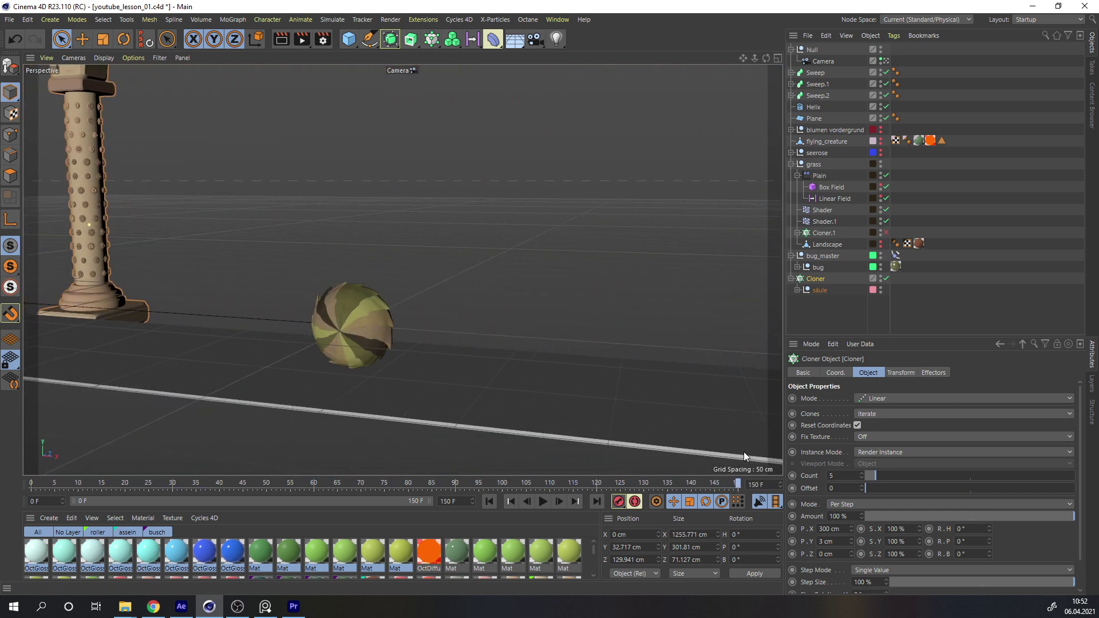
{"action": "left_click", "coordinate": [864, 473]}
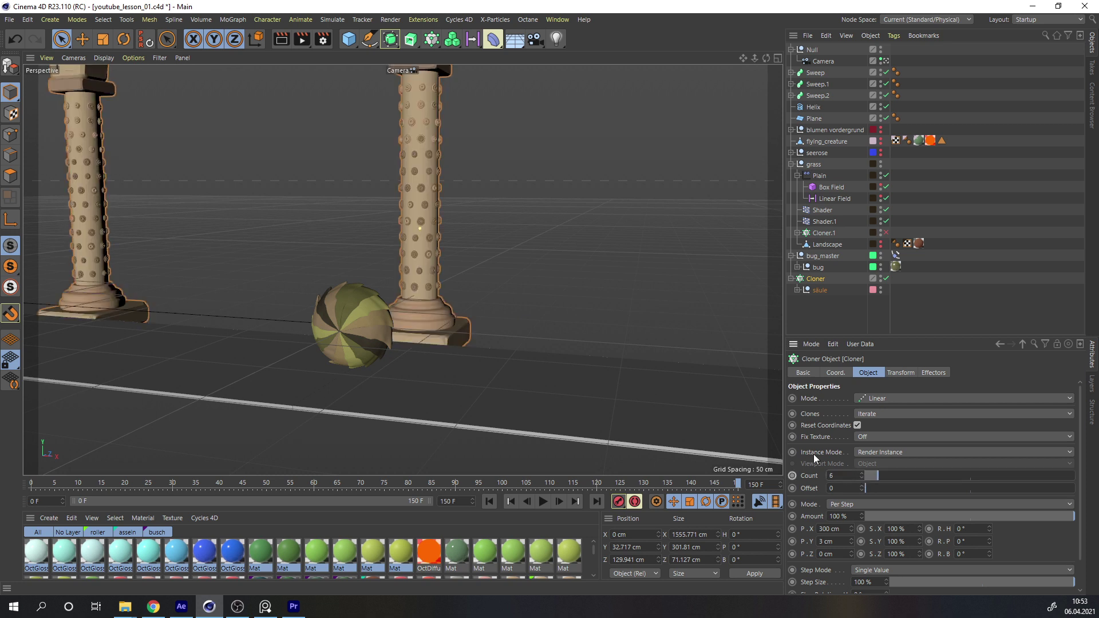
Compare the first and last frames and set the column Cloner's per-step Y offset to 0 cm.
{"action": "key", "text": "shift+f"}
{"action": "key", "text": "shift+g"}
{"action": "key", "text": "shift+f"}
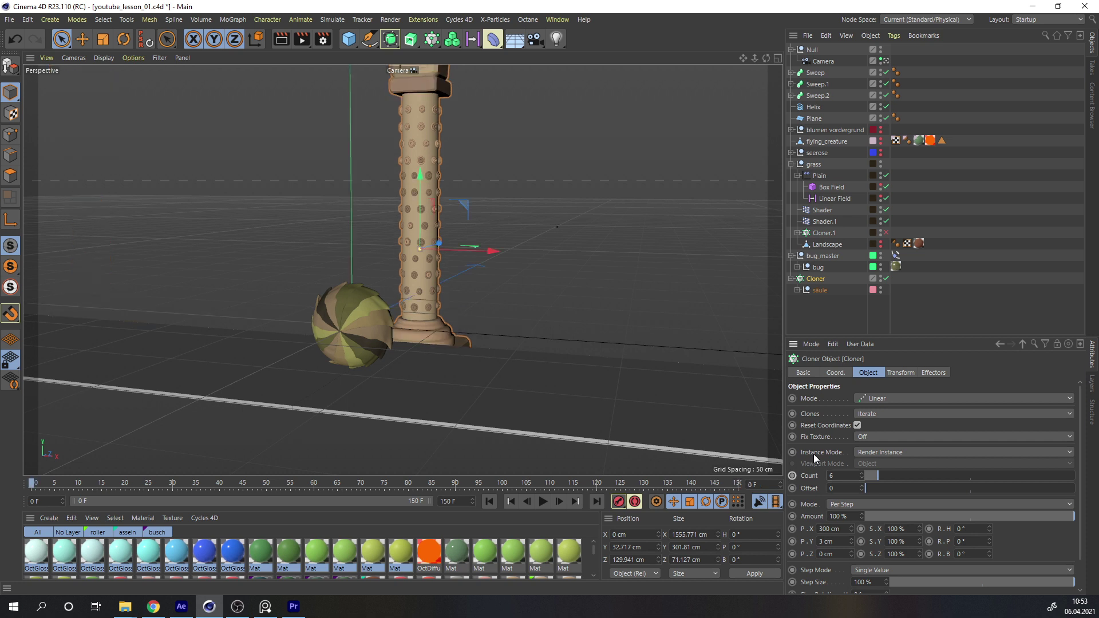
{"action": "key", "text": "shift+g"}
{"action": "key", "text": "shift+f"}
{"action": "key", "text": "shift+g"}
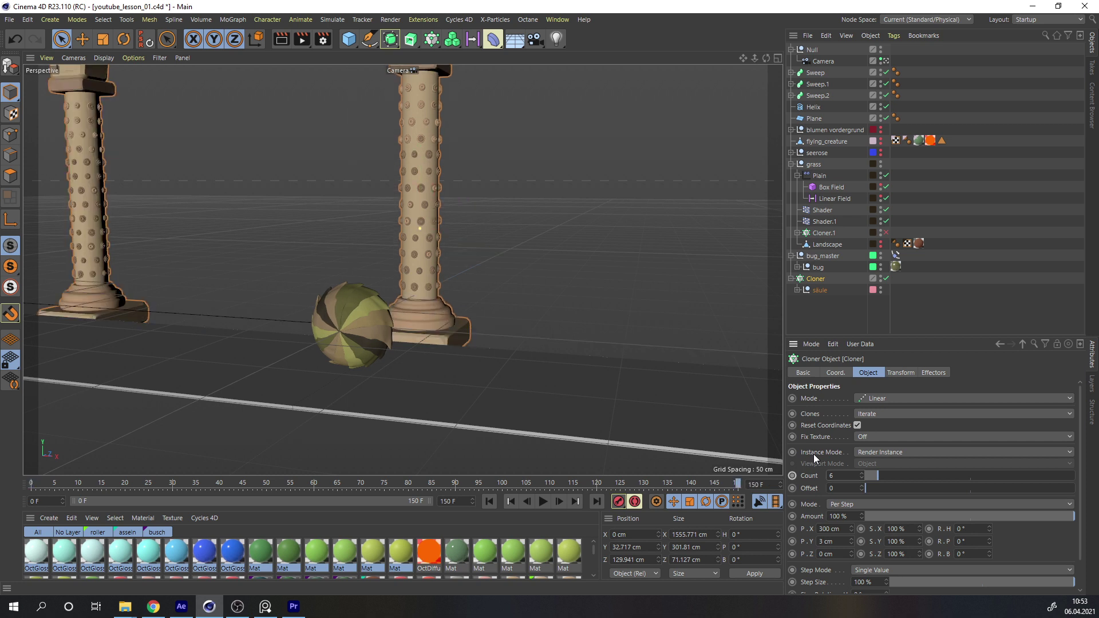
{"action": "type", "text": "0"}
{"action": "key", "text": "Return"}
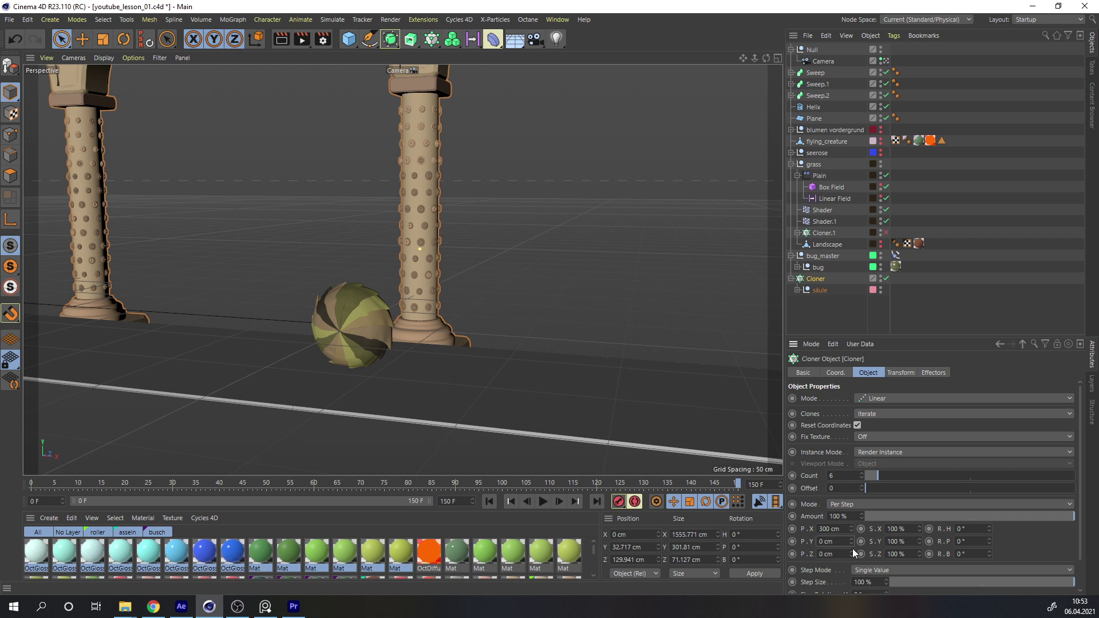
Flip repeatedly between the first and last frames to compare the columns, and play the animation through the camera.
{"action": "key", "text": "shift+f"}
{"action": "key", "text": "shift+g"}
{"action": "key", "text": "shift+f"}
{"action": "key", "text": "shift+g"}
{"action": "key", "text": "shift+f"}
{"action": "key", "text": "shift+g"}
{"action": "key", "text": "shift+f"}
{"action": "key", "text": "shift+g"}
{"action": "key", "text": "shift+f"}
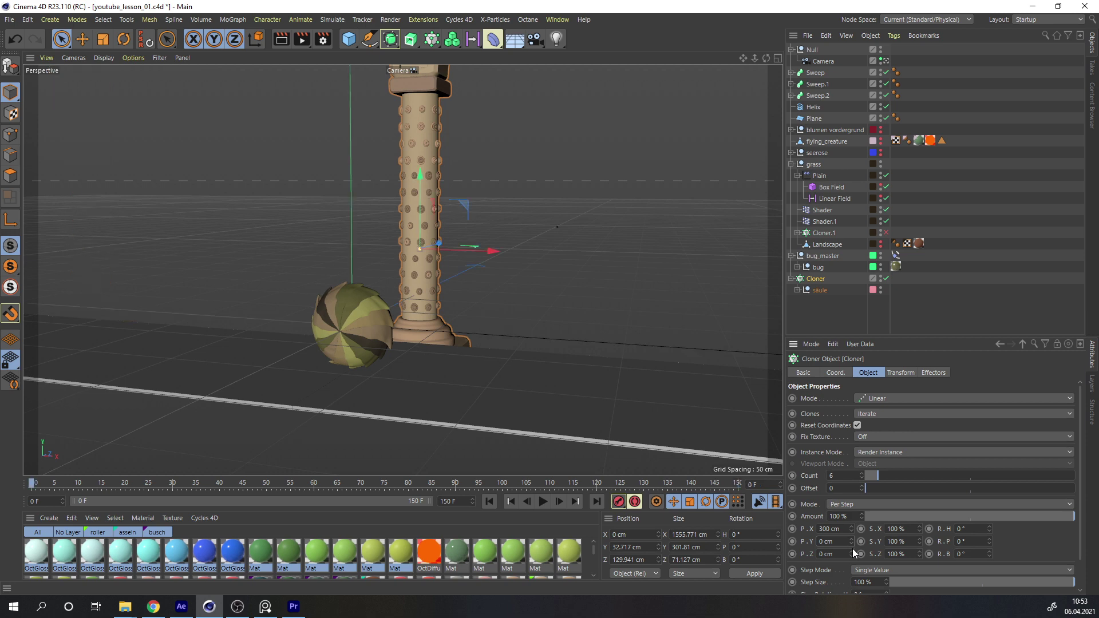
{"action": "key", "text": "shift+g"}
{"action": "left_click", "coordinate": [550, 503]}
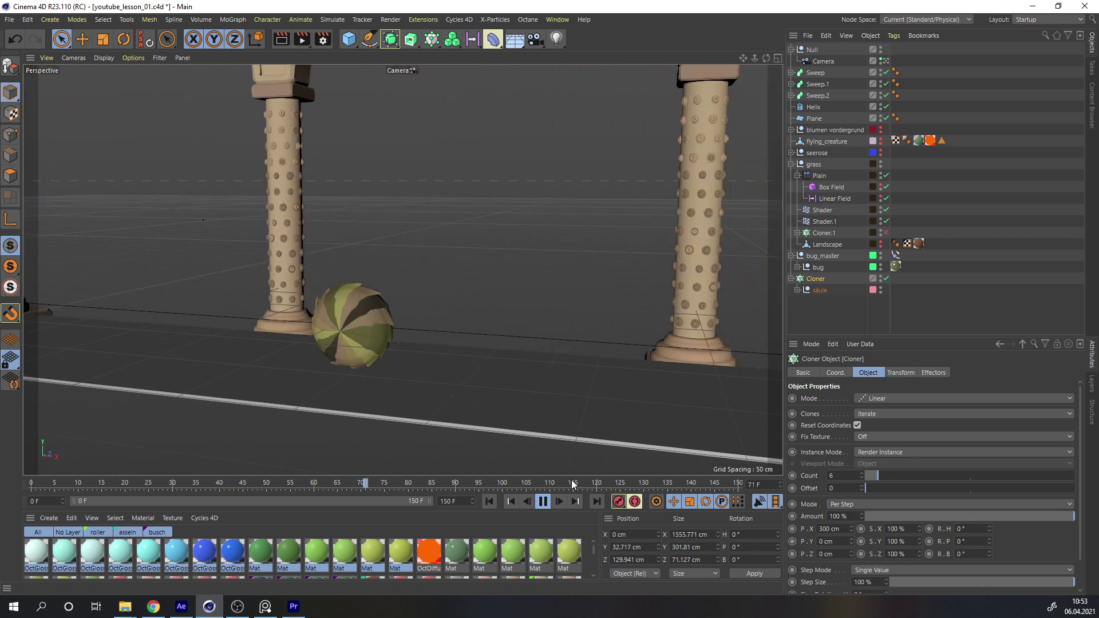
{"action": "left_click", "coordinate": [542, 501]}
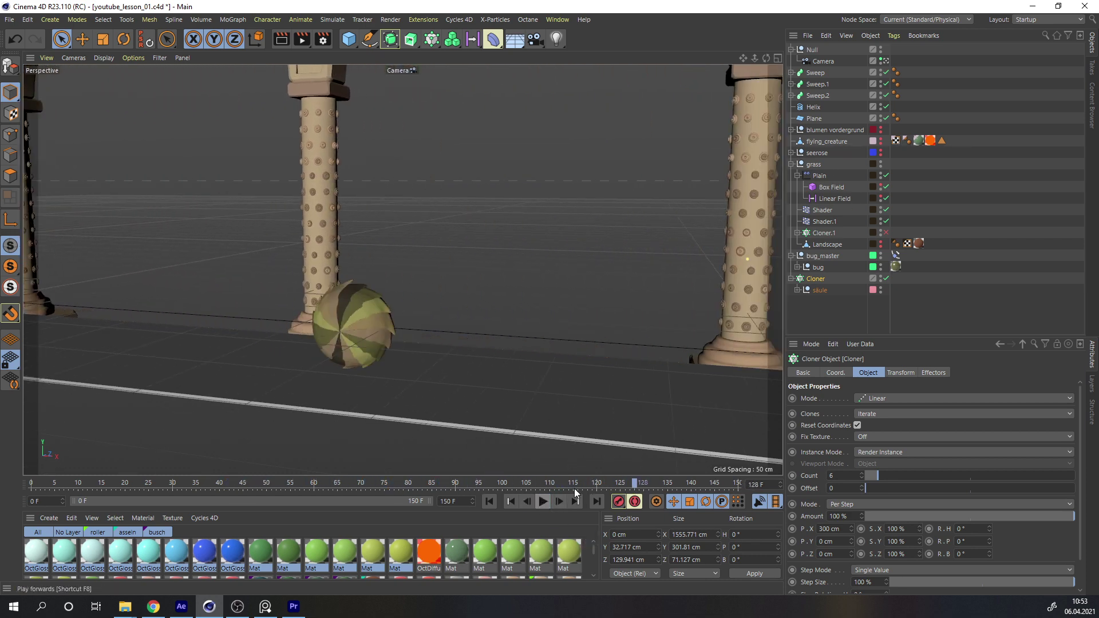
Leave the camera view and examine the cloned column row along the ground strip from the side.
{"action": "left_click", "coordinate": [885, 61]}
{"action": "left_click_drag", "start_coordinate": [500, 218], "coordinate": [436, 199], "text": "alt"}
{"action": "right_click_drag", "start_coordinate": [435, 200], "coordinate": [485, 188], "text": "alt"}
{"action": "left_click_drag", "start_coordinate": [486, 188], "coordinate": [613, 229], "text": "alt"}
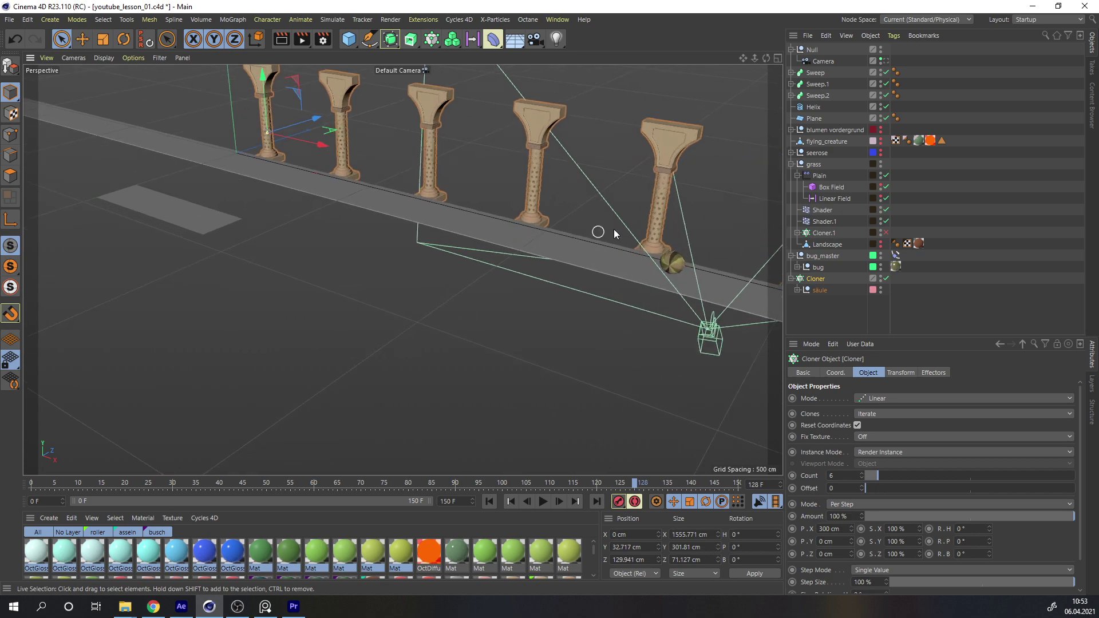